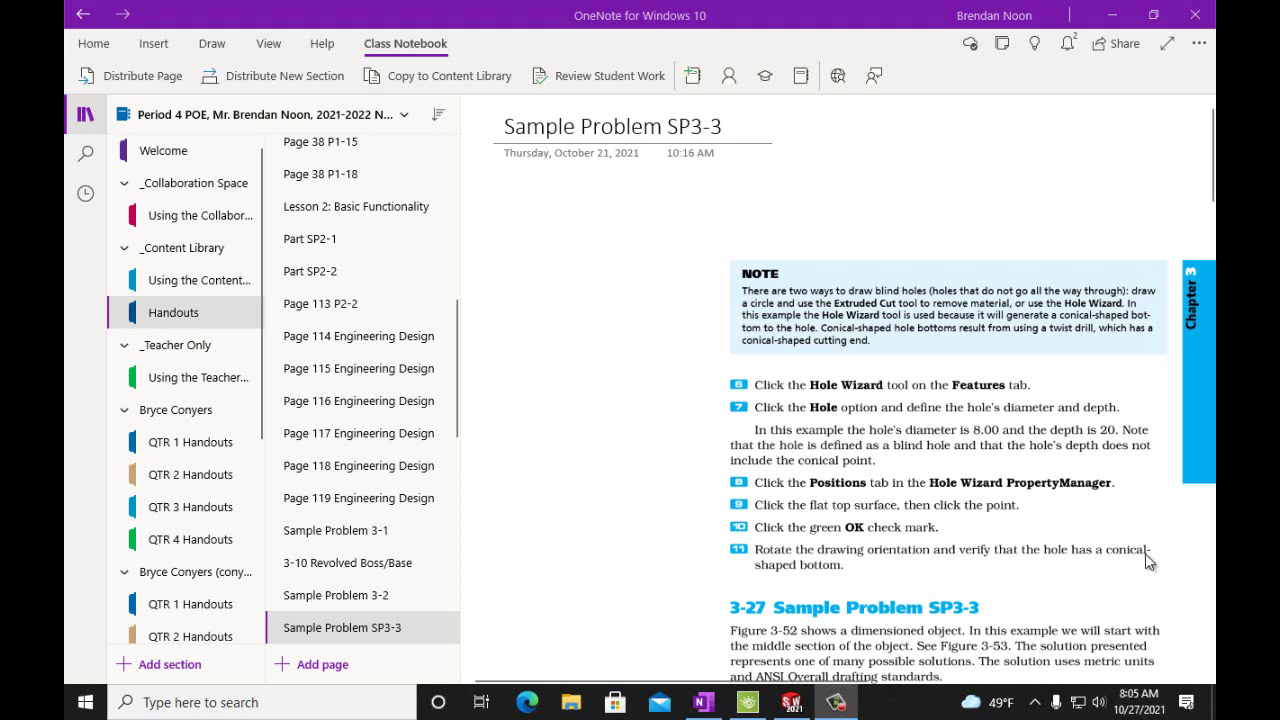
- Scroll the SP3-3 page through the instructions, settling on Figures 3-52 and 3-53 (5, 25, 35 profile)
scroll(1145, 553, "down", 4)
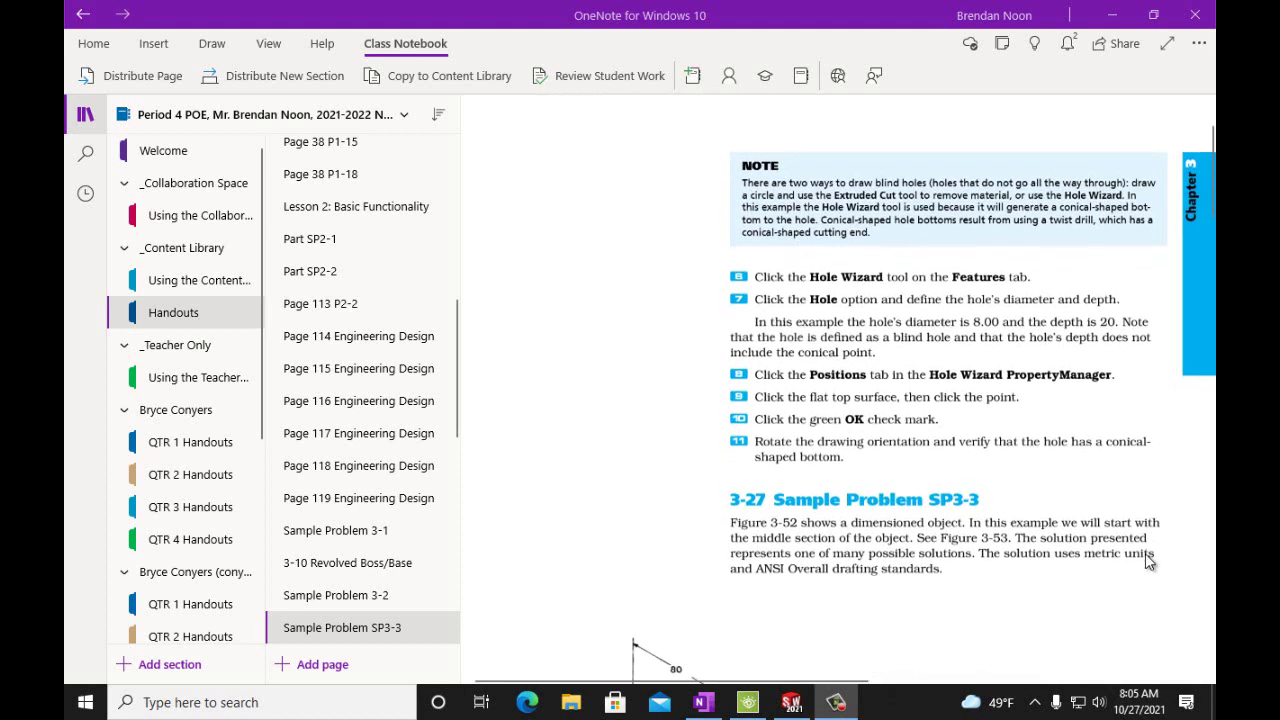
scroll(985, 433, "down", 4)
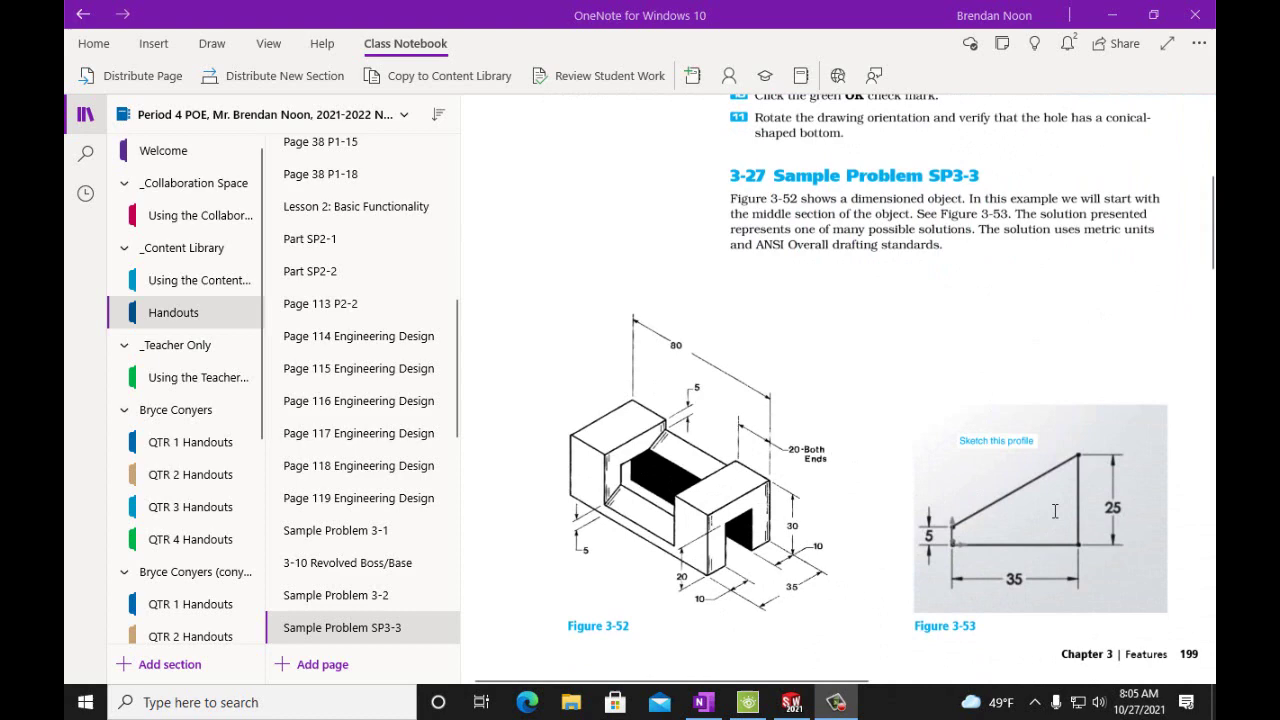
scroll(954, 512, "down", 3)
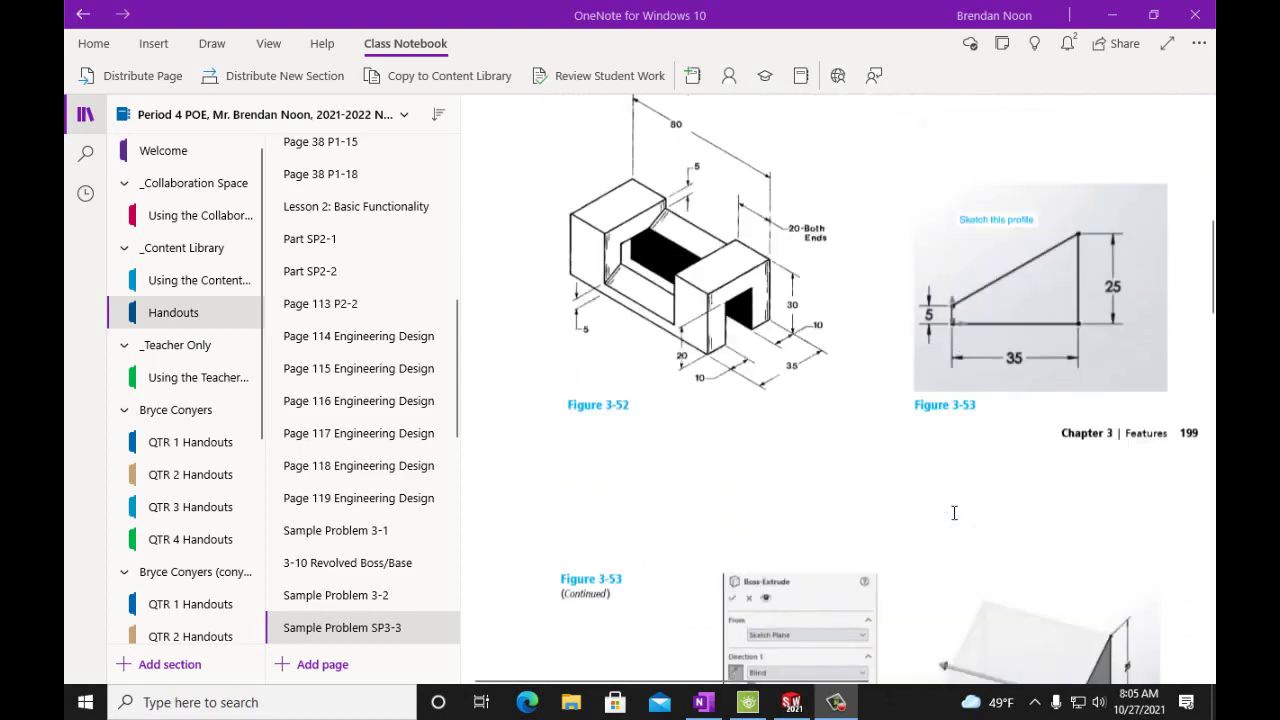
scroll(851, 518, "up", 3)
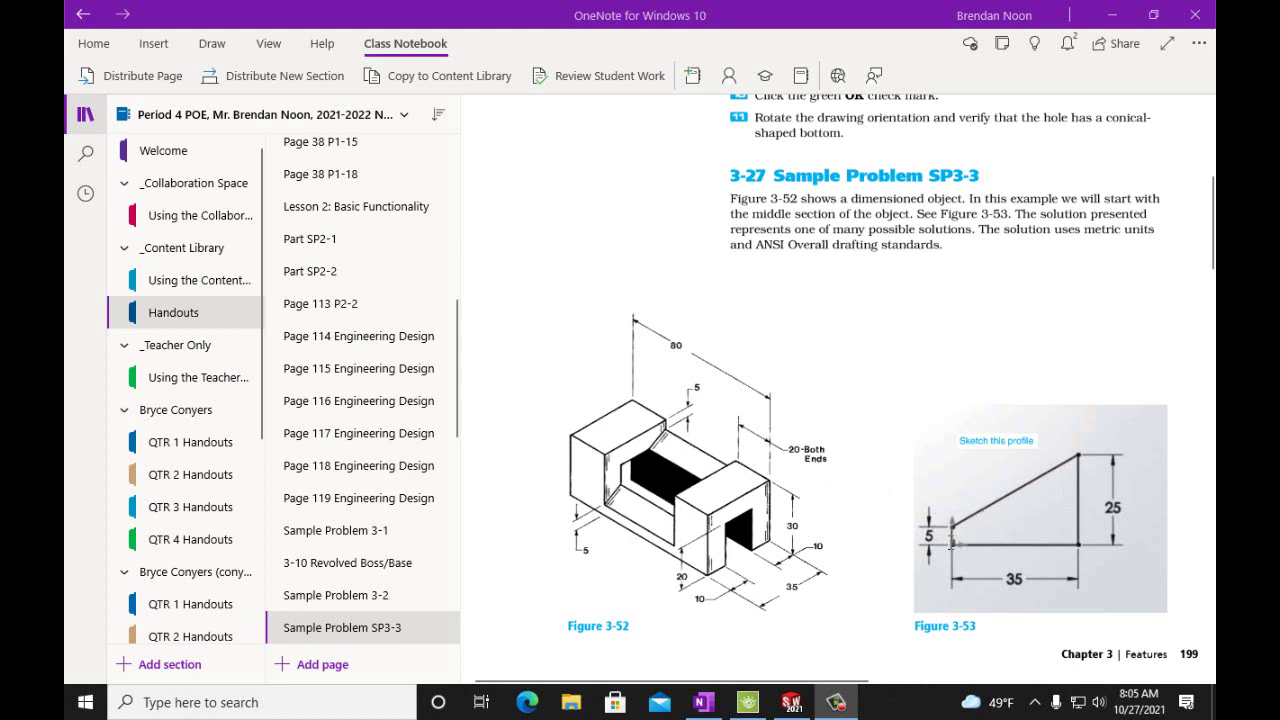
scroll(947, 540, "down", 15)
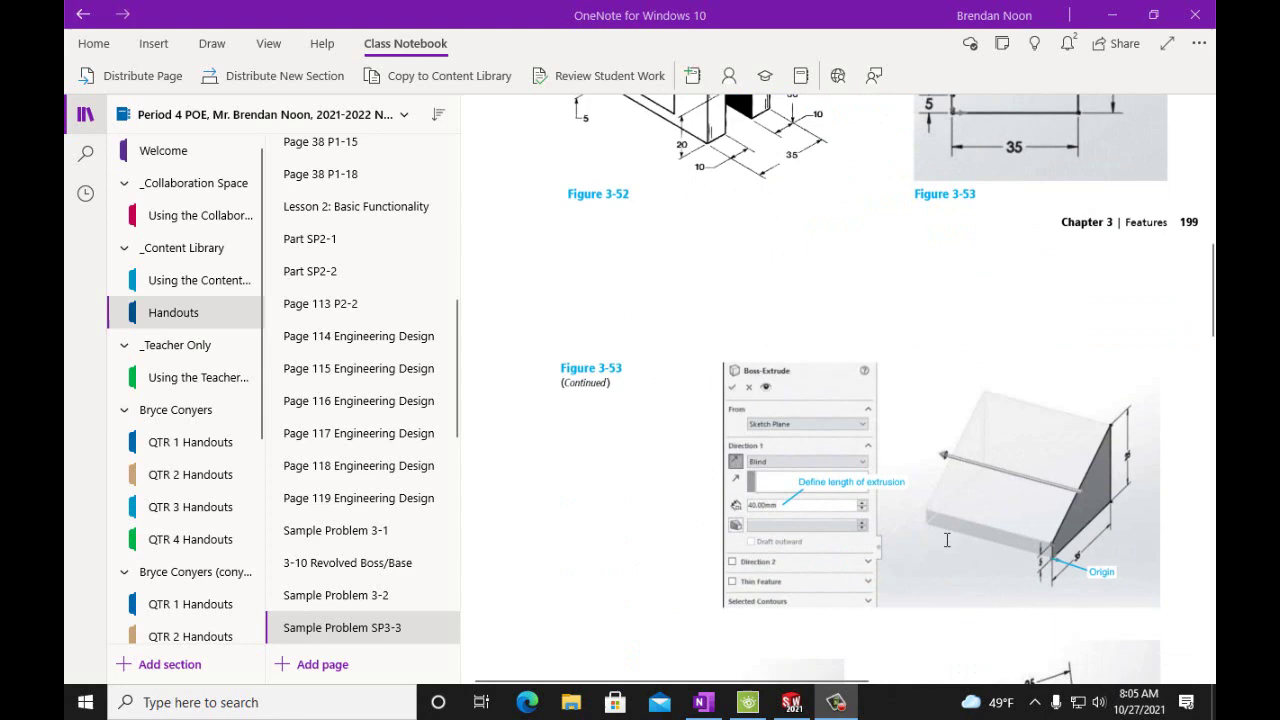
scroll(947, 540, "down", 5)
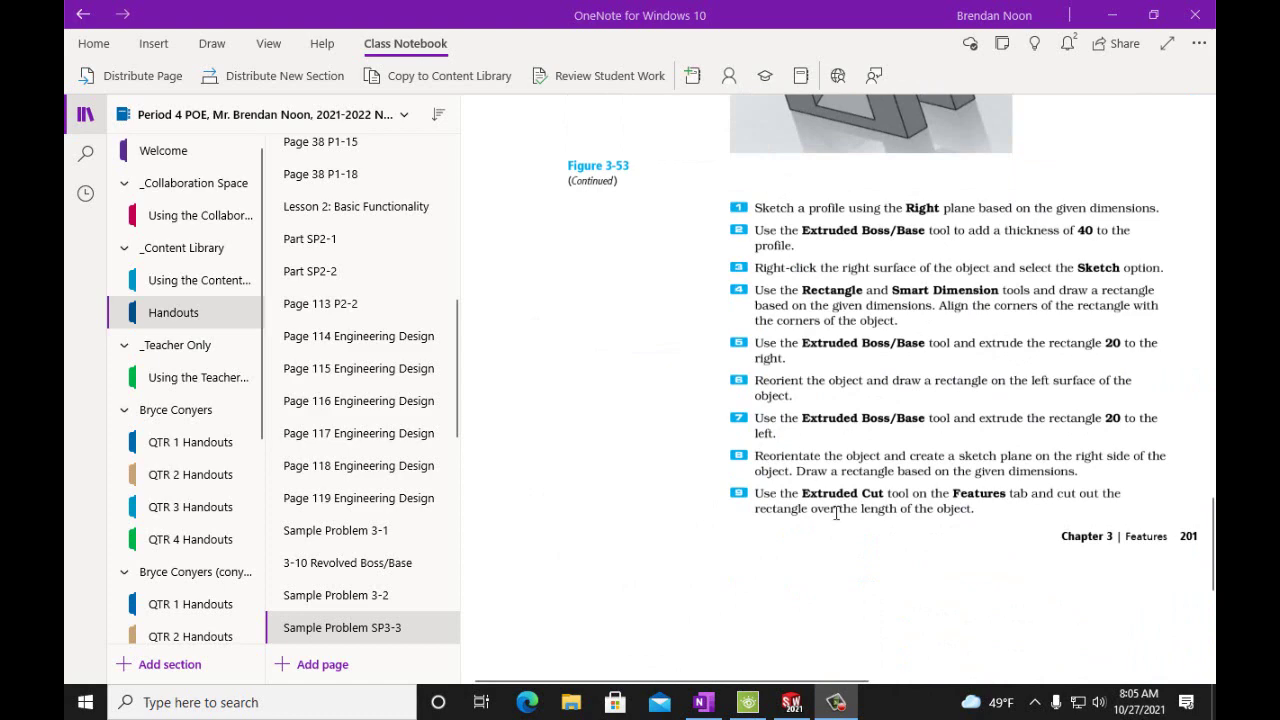
scroll(846, 531, "down", 4)
scroll(846, 531, "up", 3)
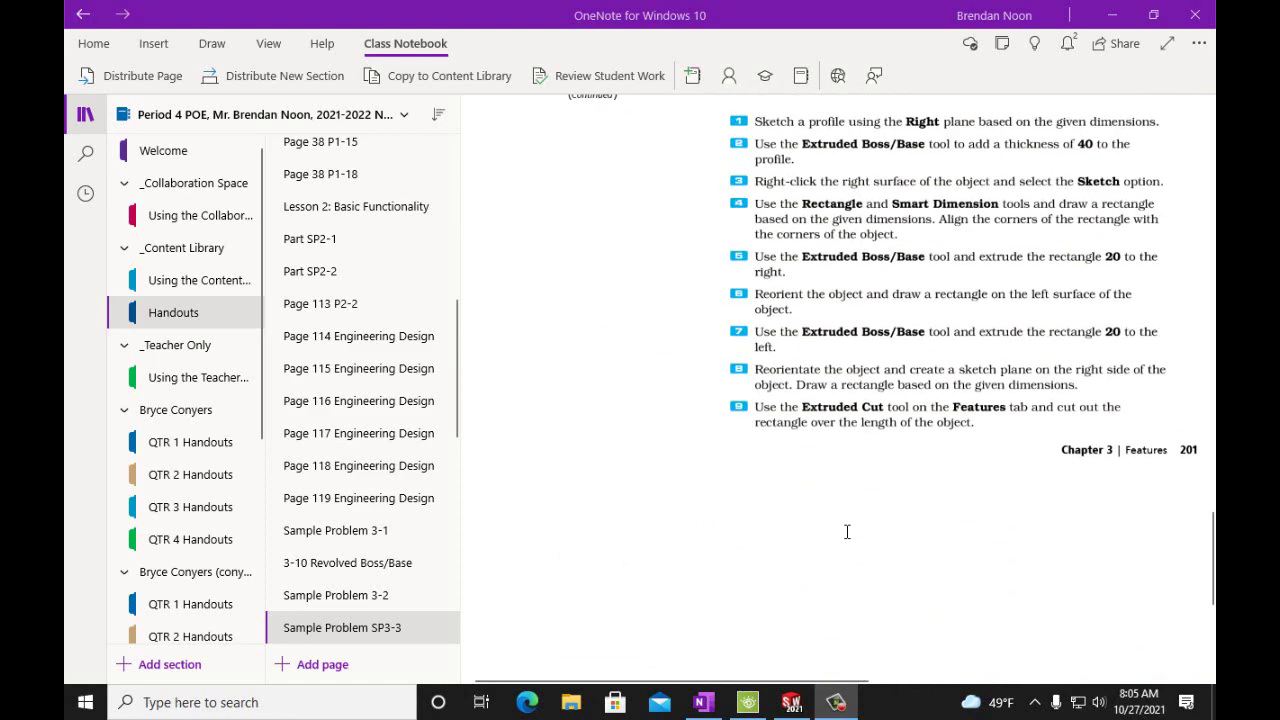
scroll(847, 531, "up", 5)
scroll(846, 532, "up", 9)
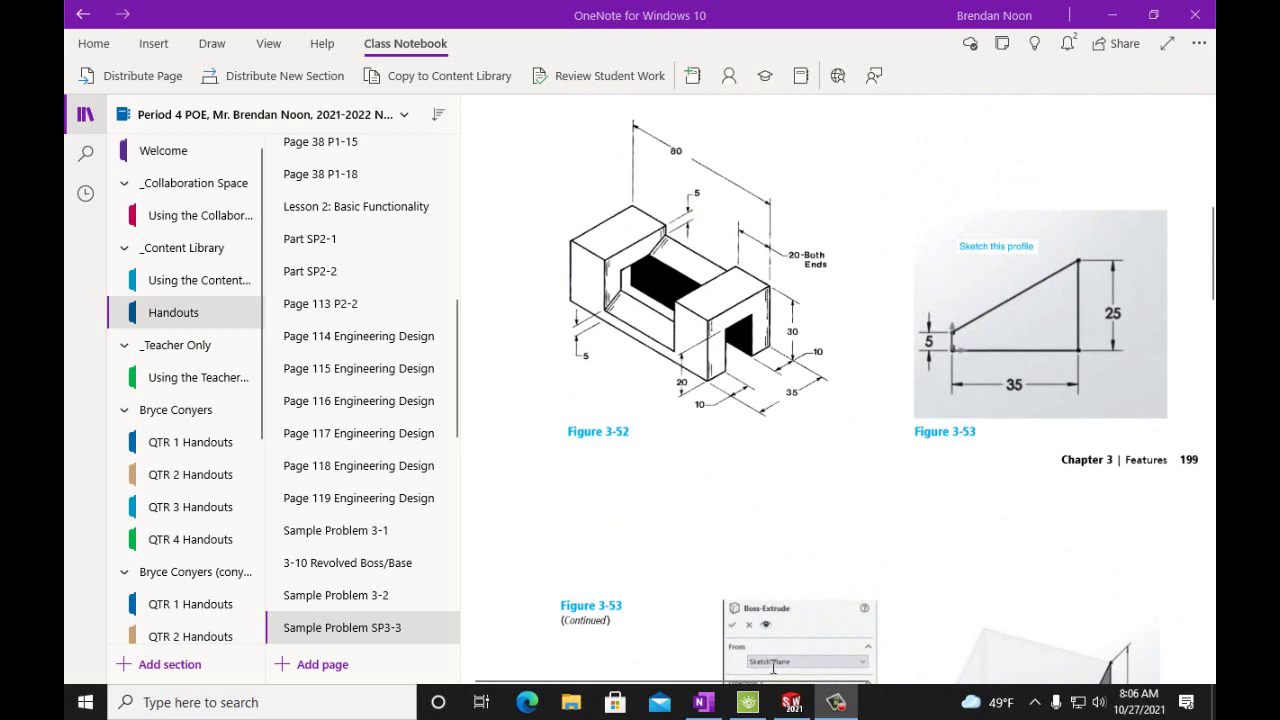
- Return to SOLIDWORKS and start a new sketch on the Right Plane
left_click(791, 702)
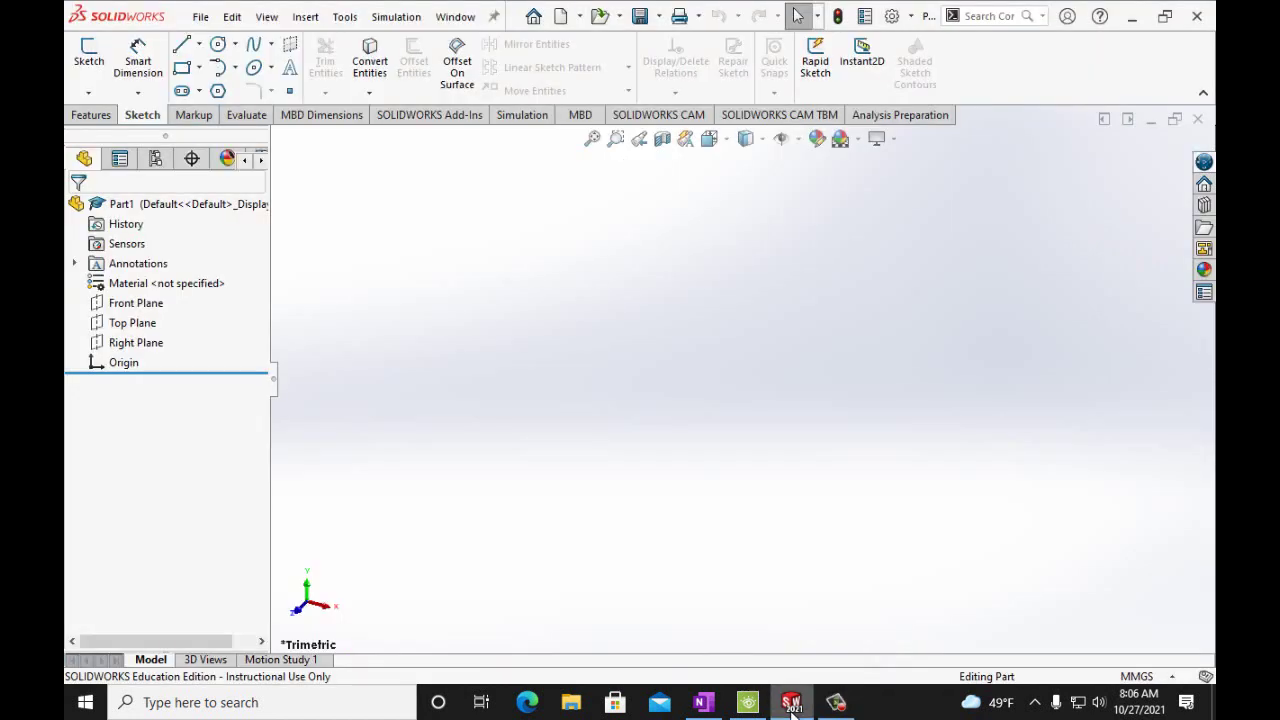
left_click(148, 341)
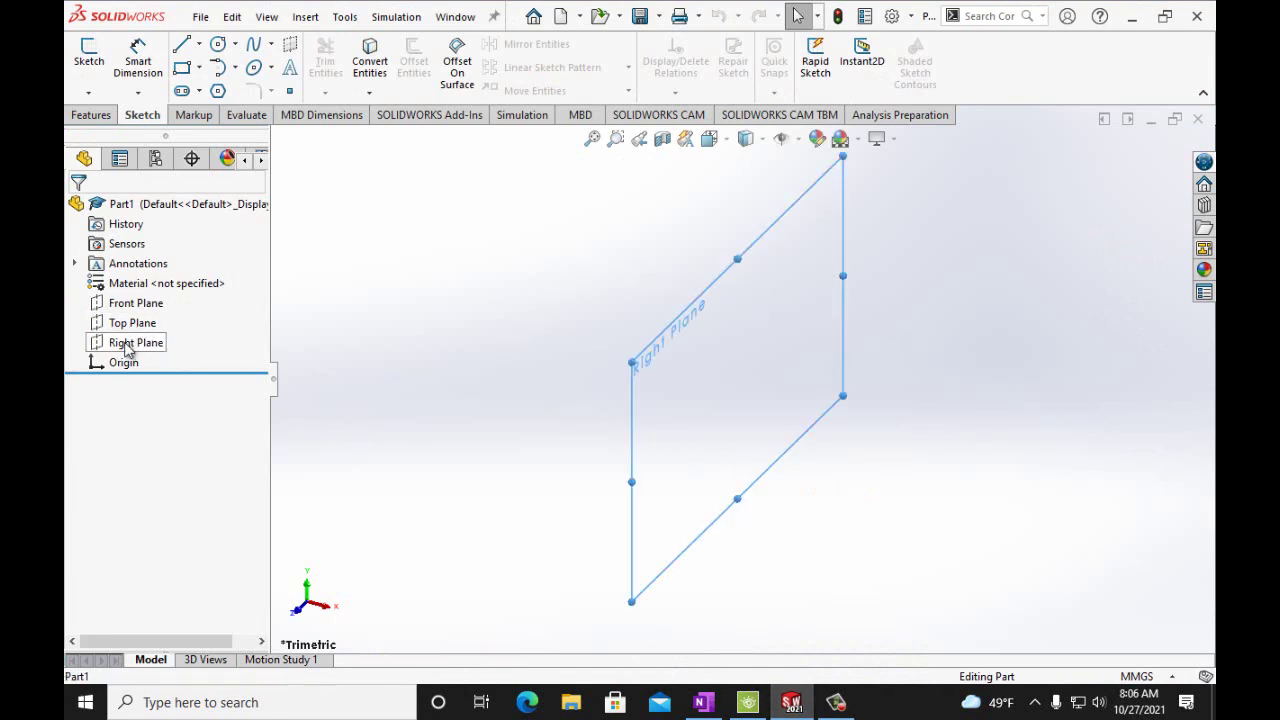
left_click(88, 52)
- Draw the closed profile: base line from the origin, right and short left verticals, sloping top edge
key("l")
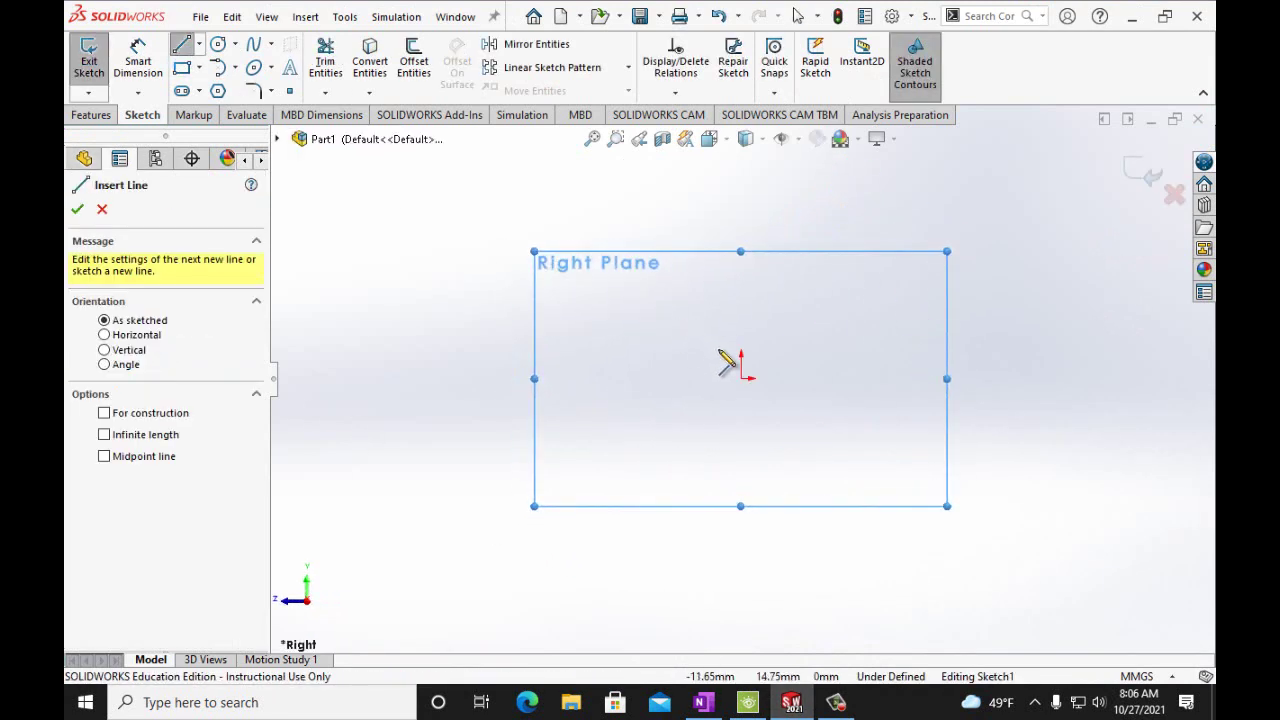
left_click(741, 378)
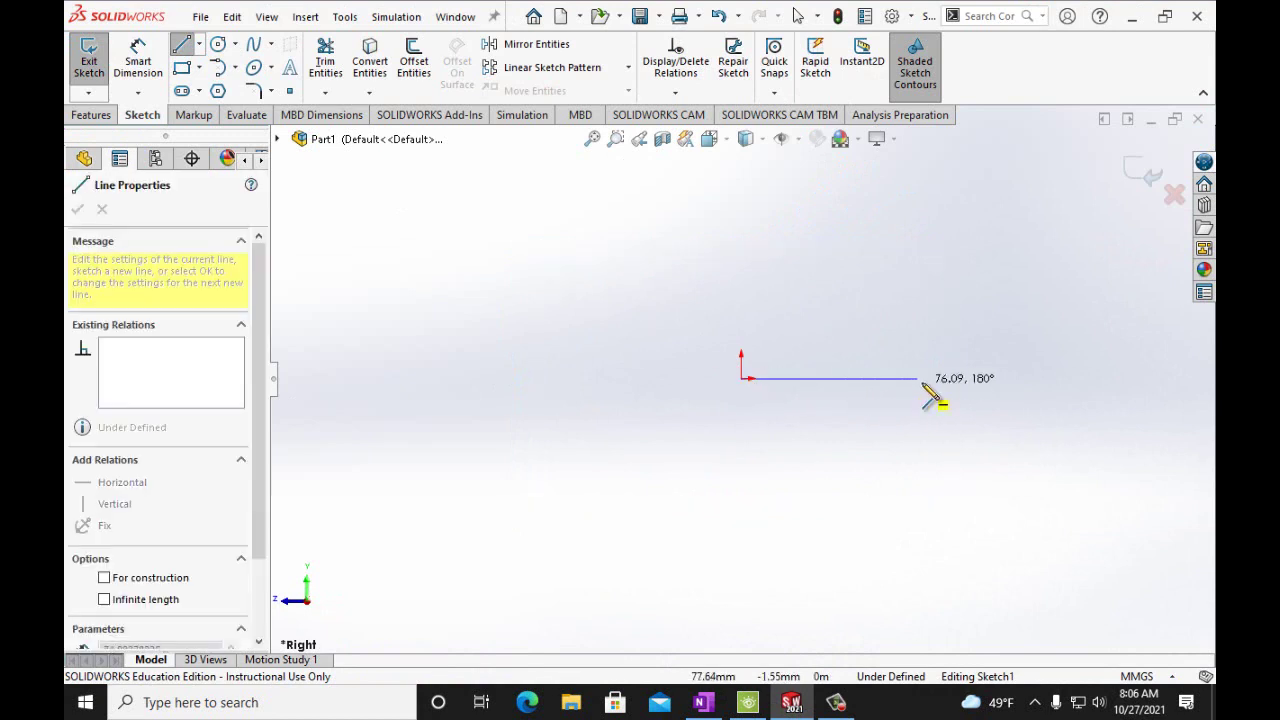
left_click(1029, 380)
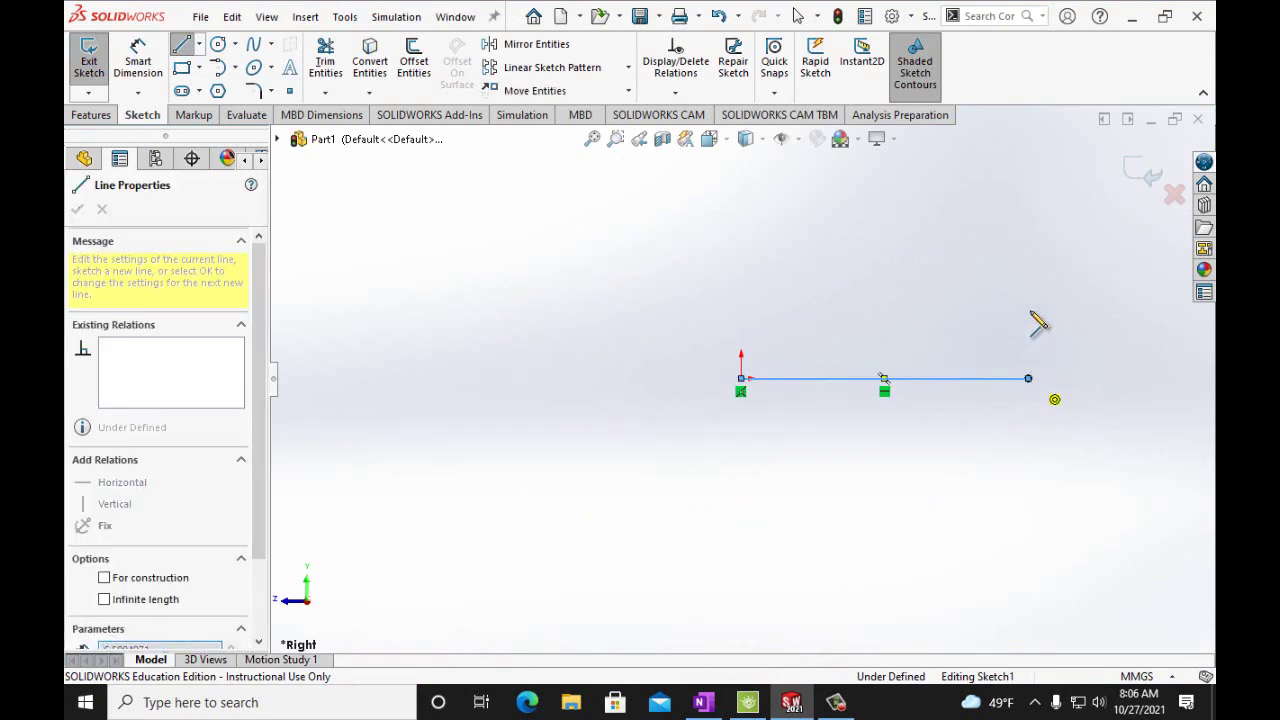
left_click(1028, 212)
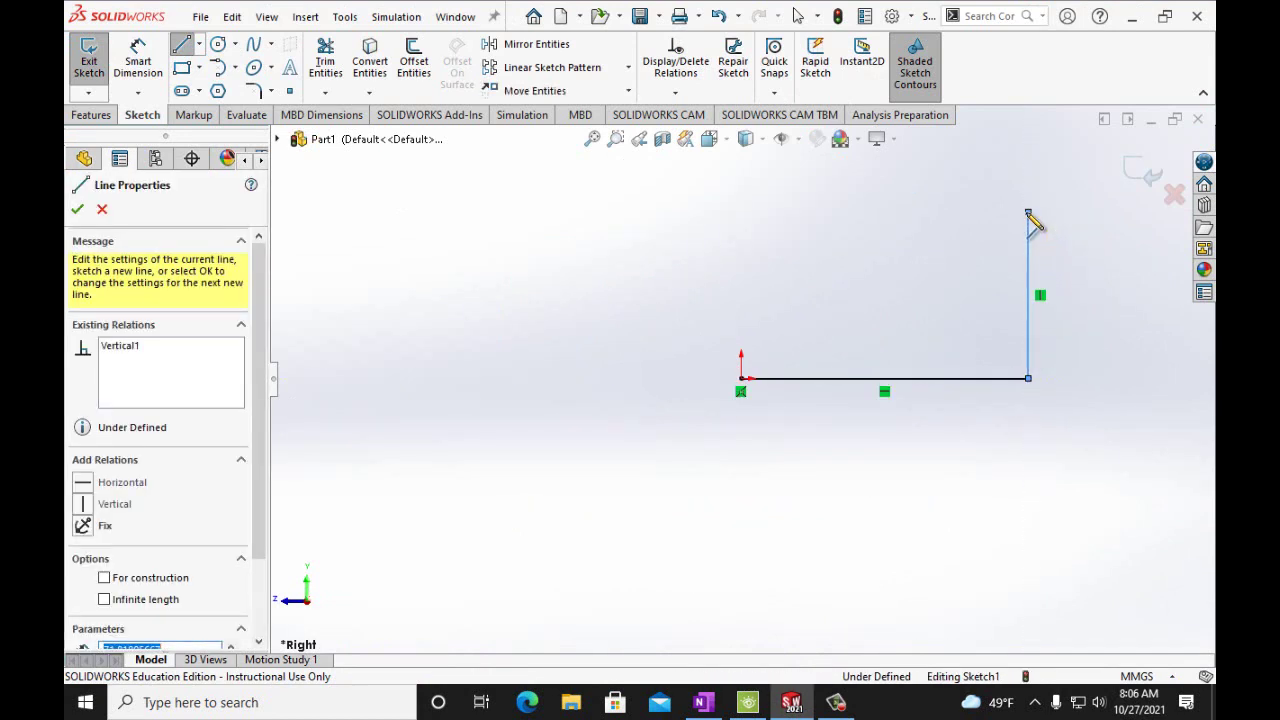
left_click(741, 378)
left_click(741, 328)
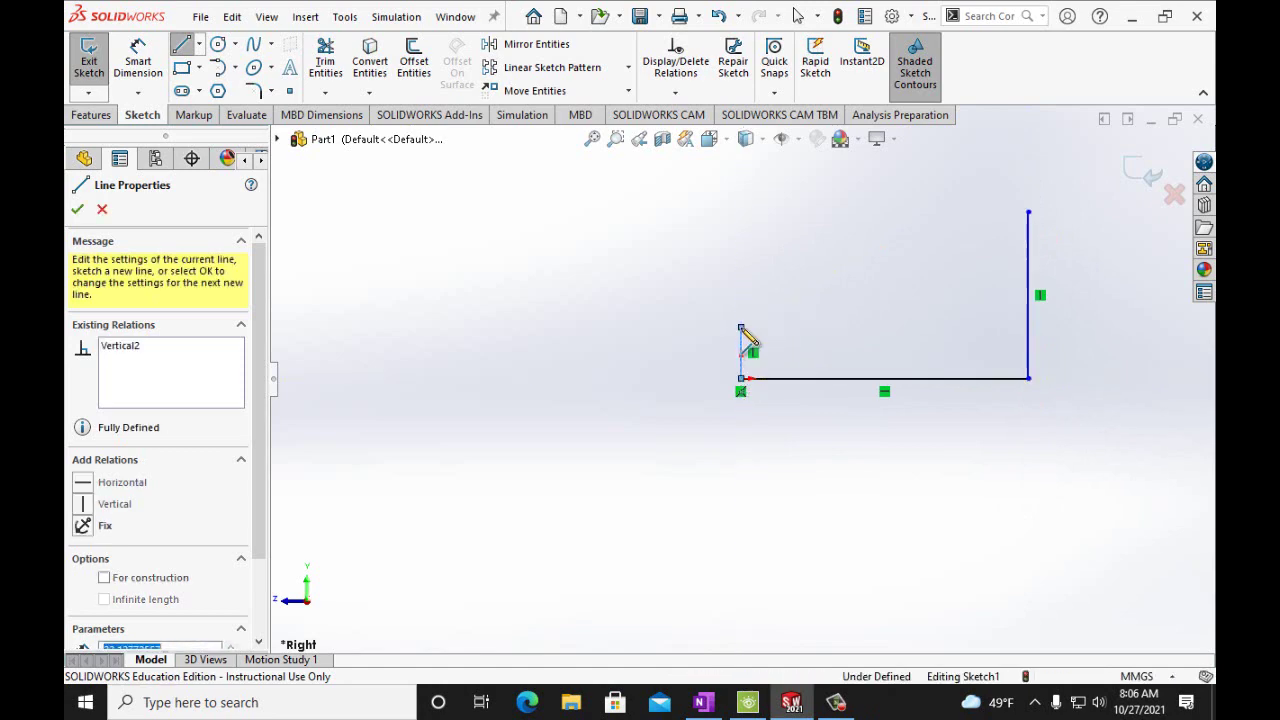
left_click(705, 703)
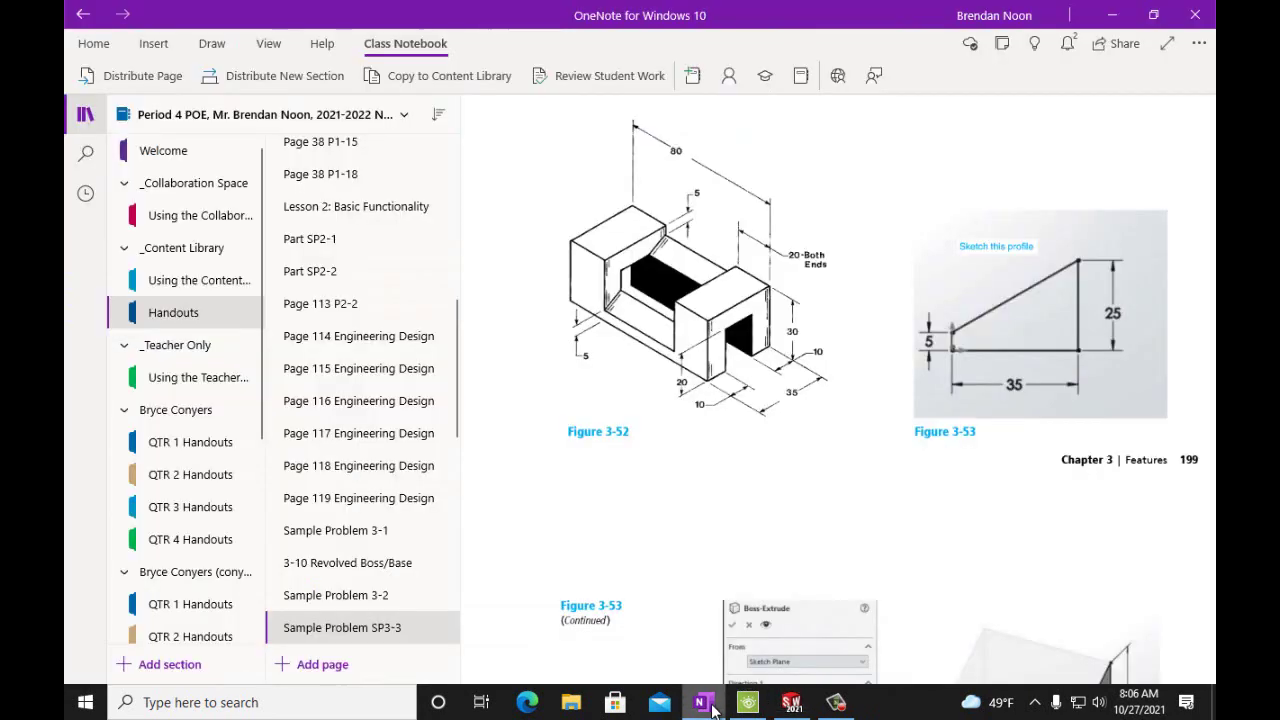
left_click(705, 703)
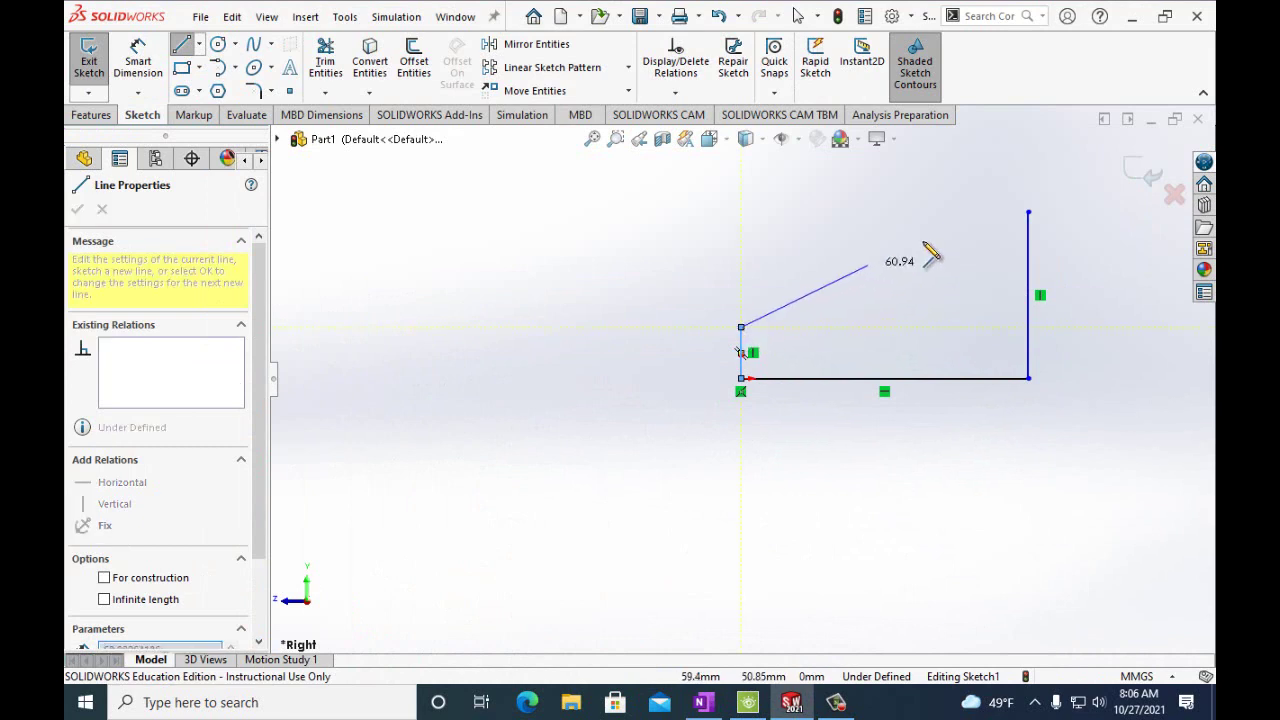
left_click(1028, 212)
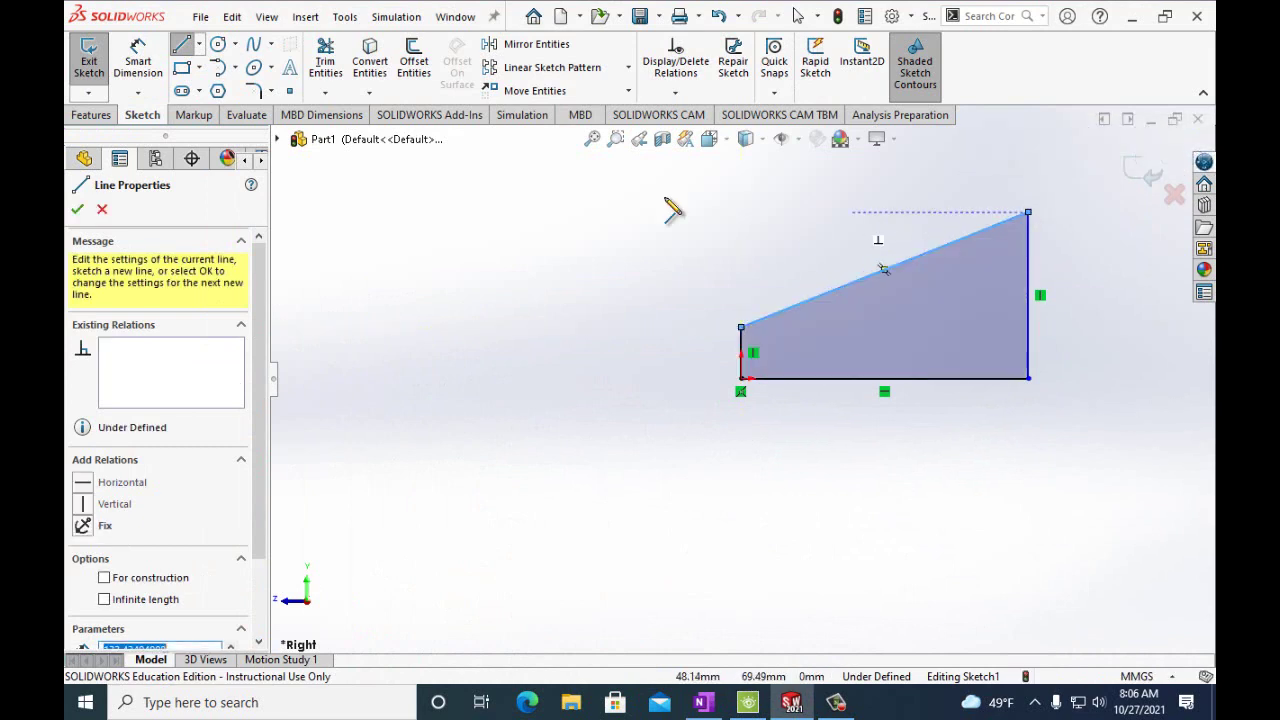
- Dimension the base line of the profile to 35 mm
left_click(138, 58)
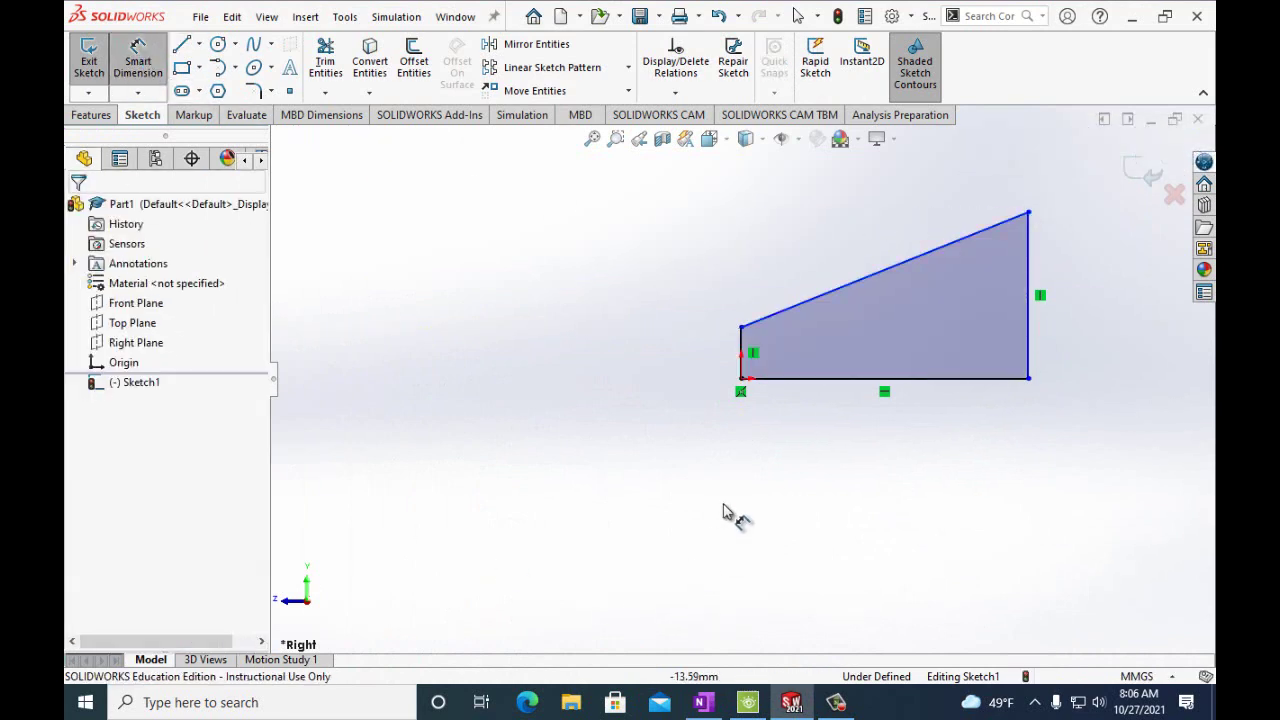
left_click(790, 381)
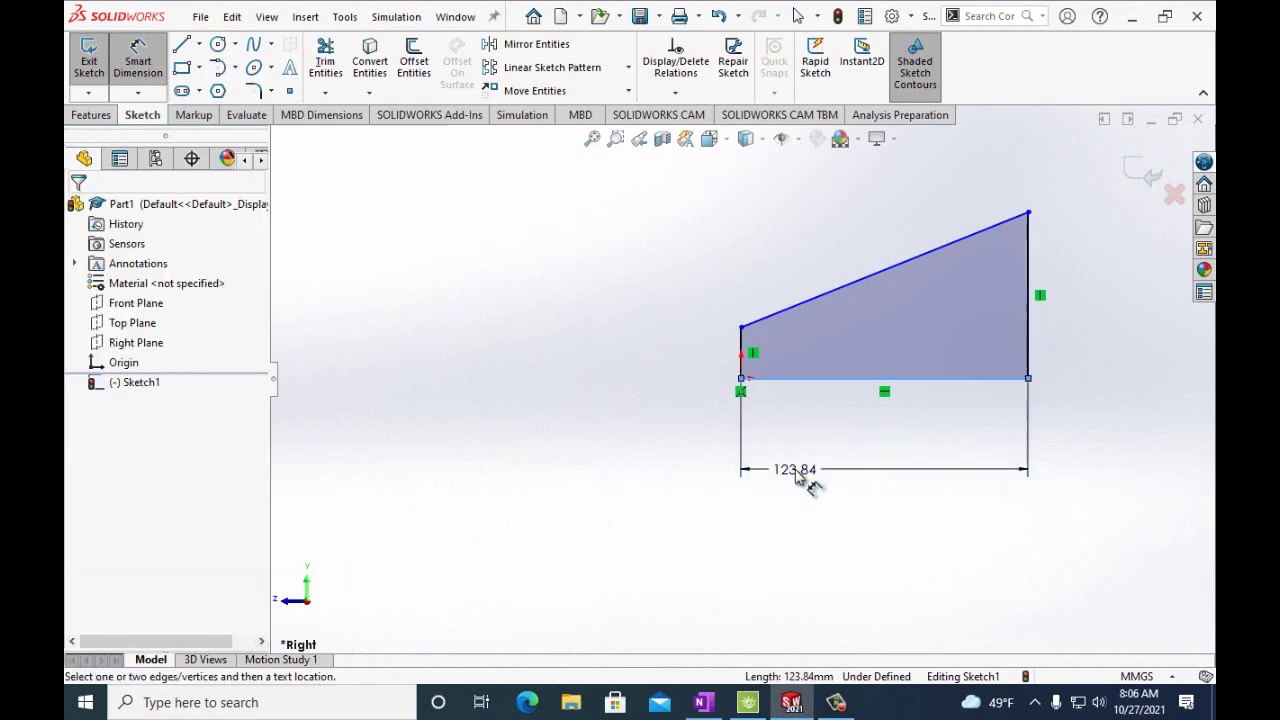
left_click(800, 478)
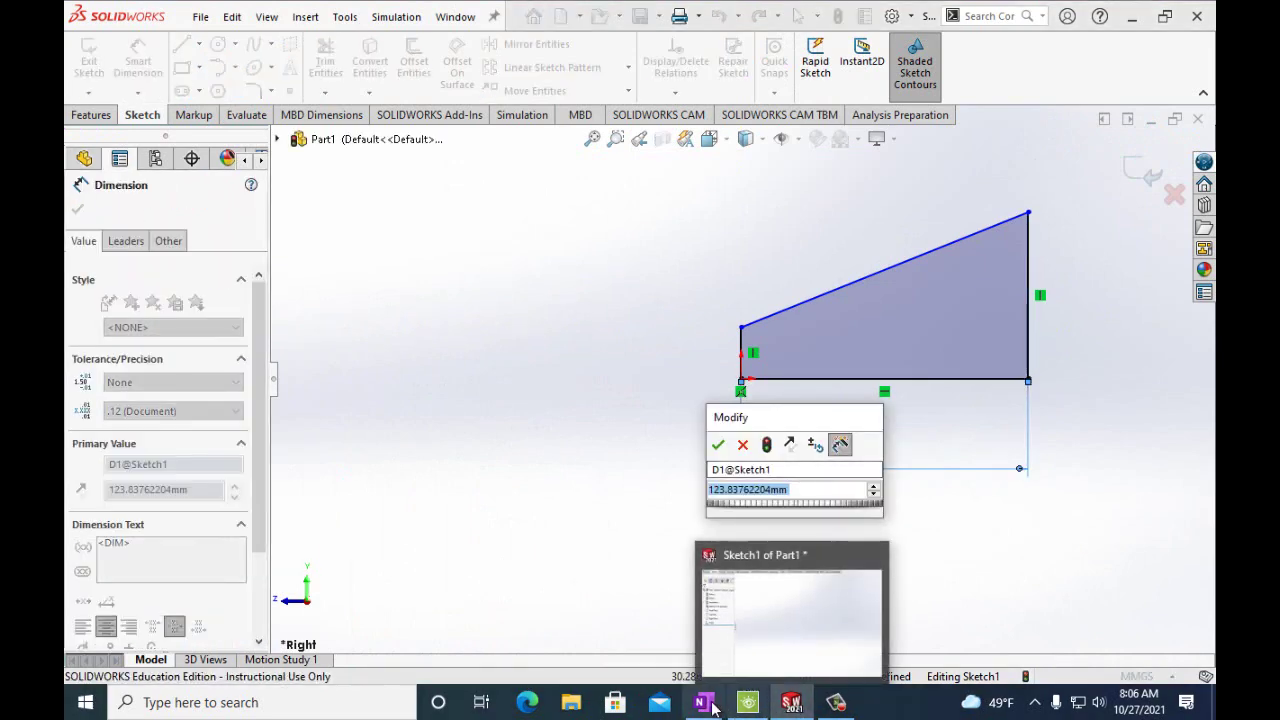
left_click(708, 704)
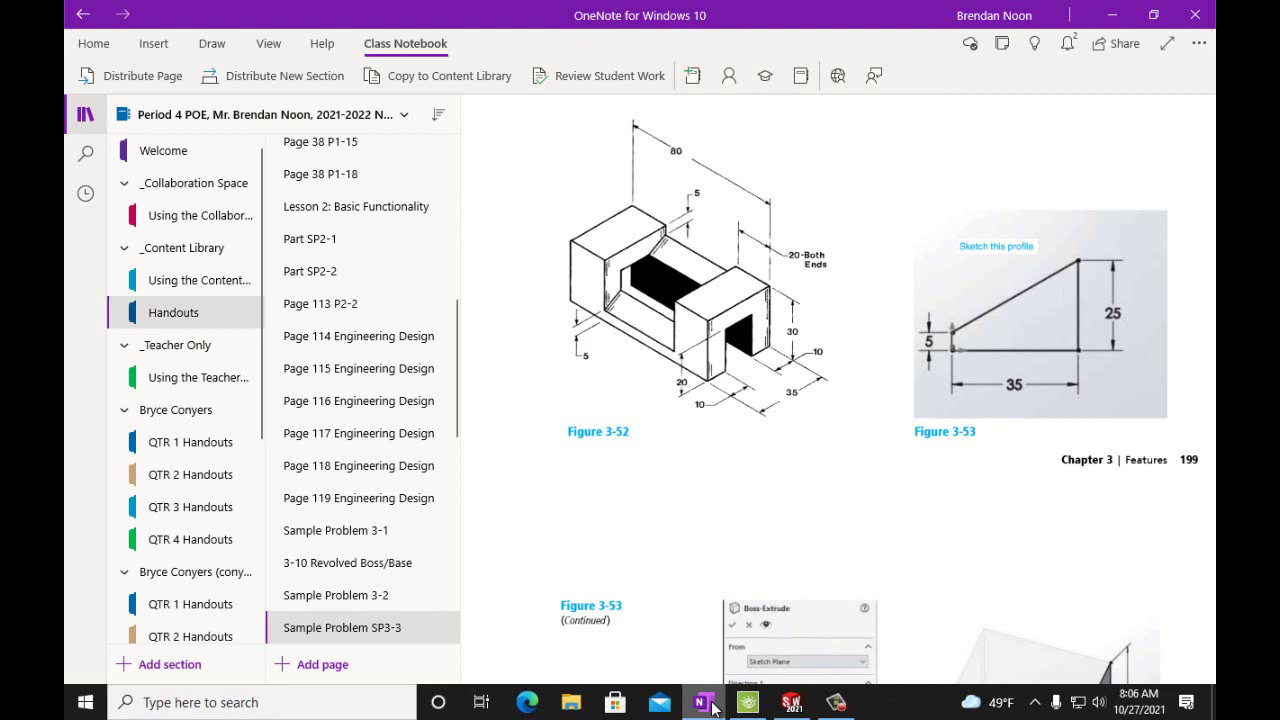
left_click(710, 705)
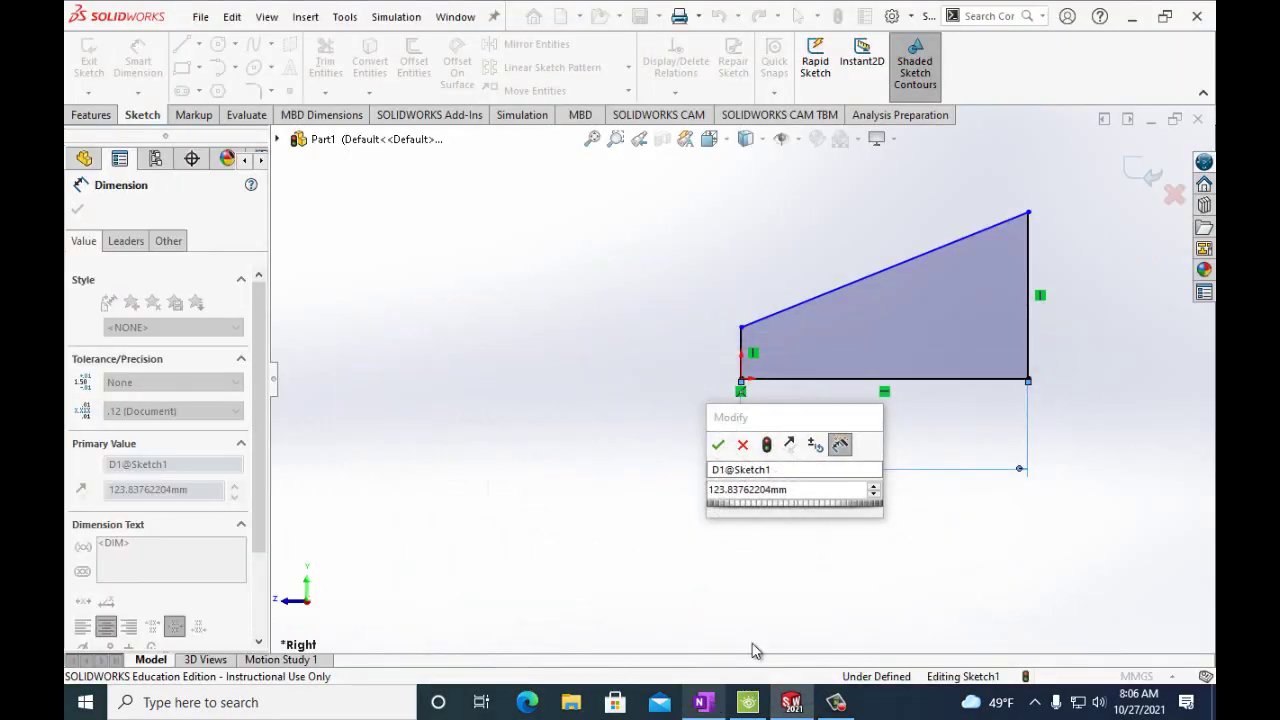
left_click(792, 500)
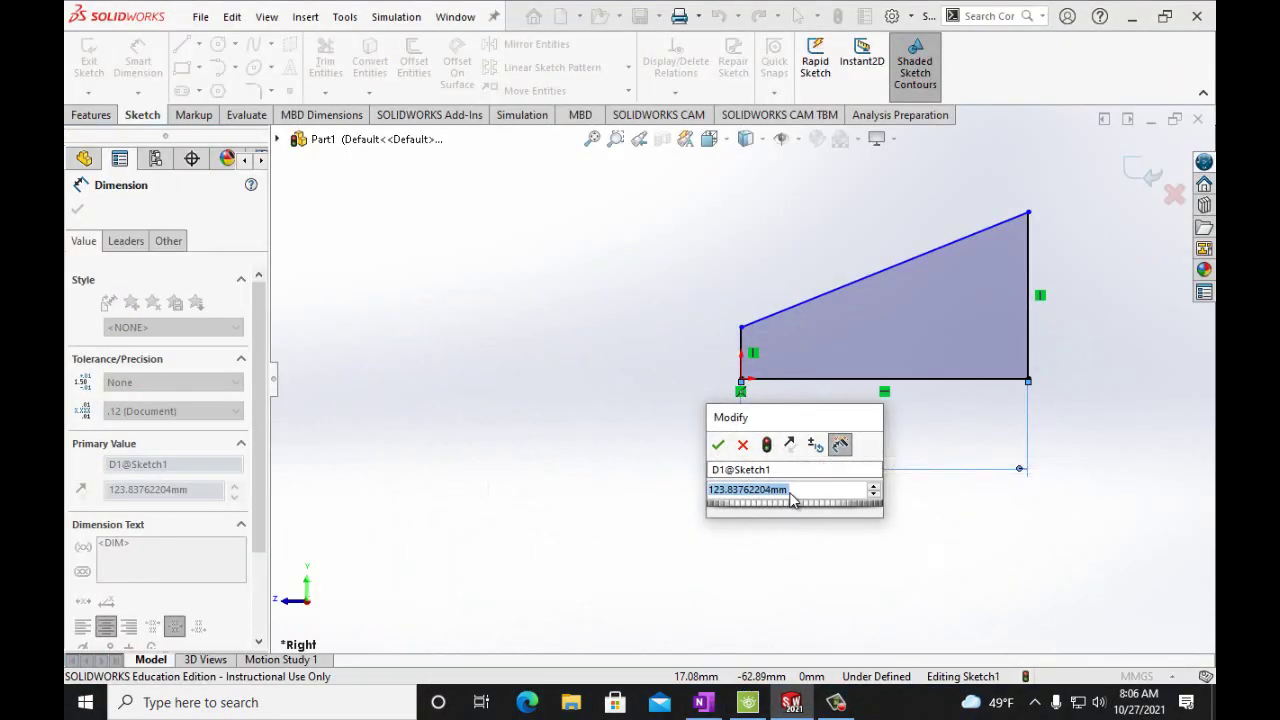
type("35mm")
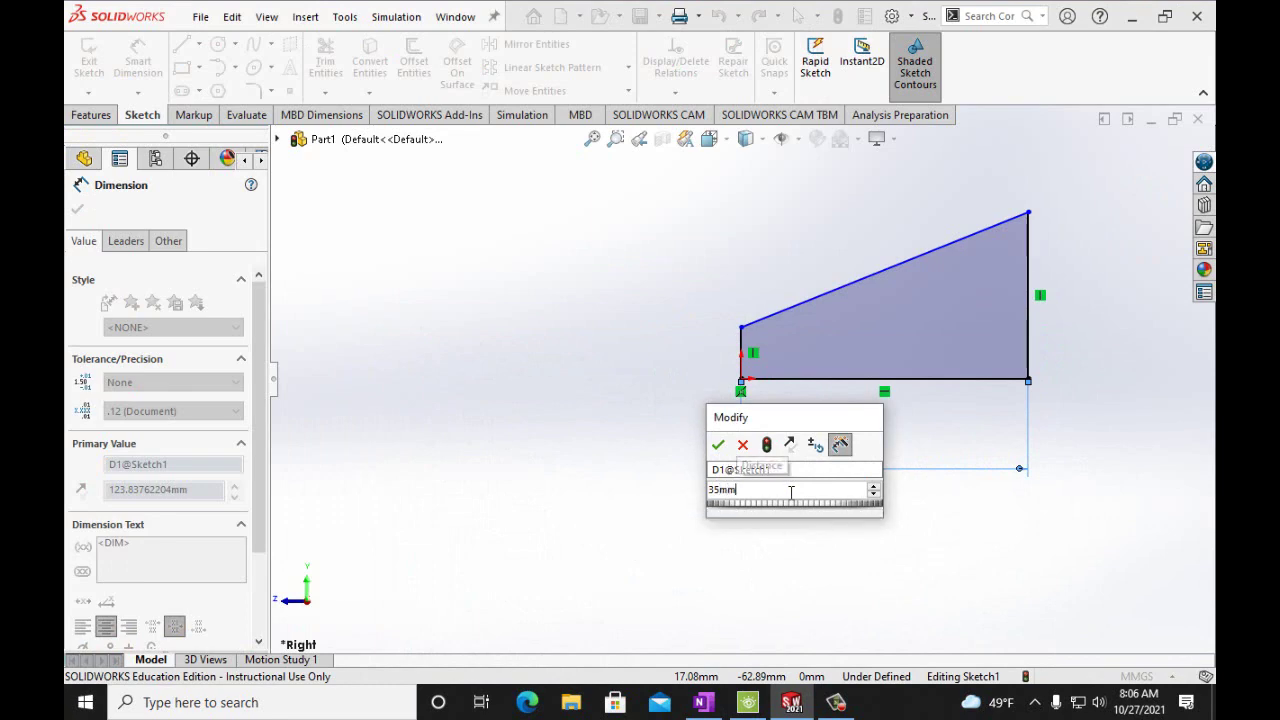
left_click(718, 444)
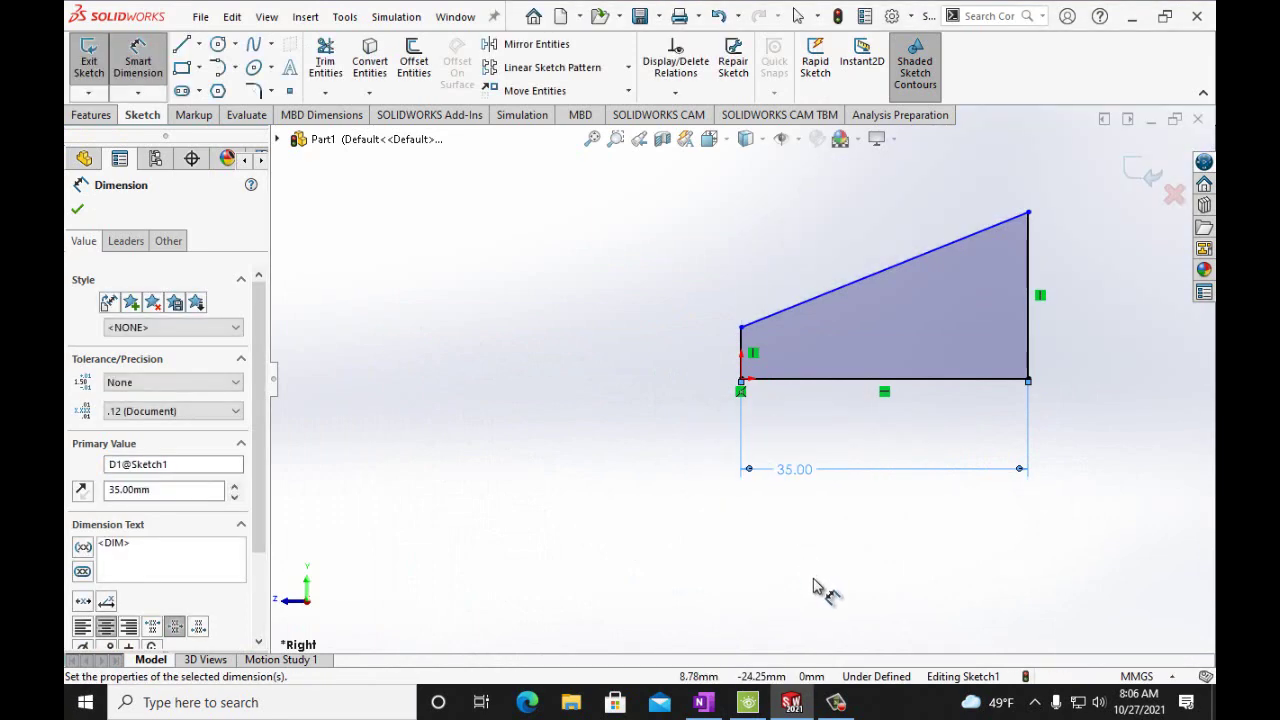
- Dimension the short left vertical side to 5 mm
left_click(704, 702)
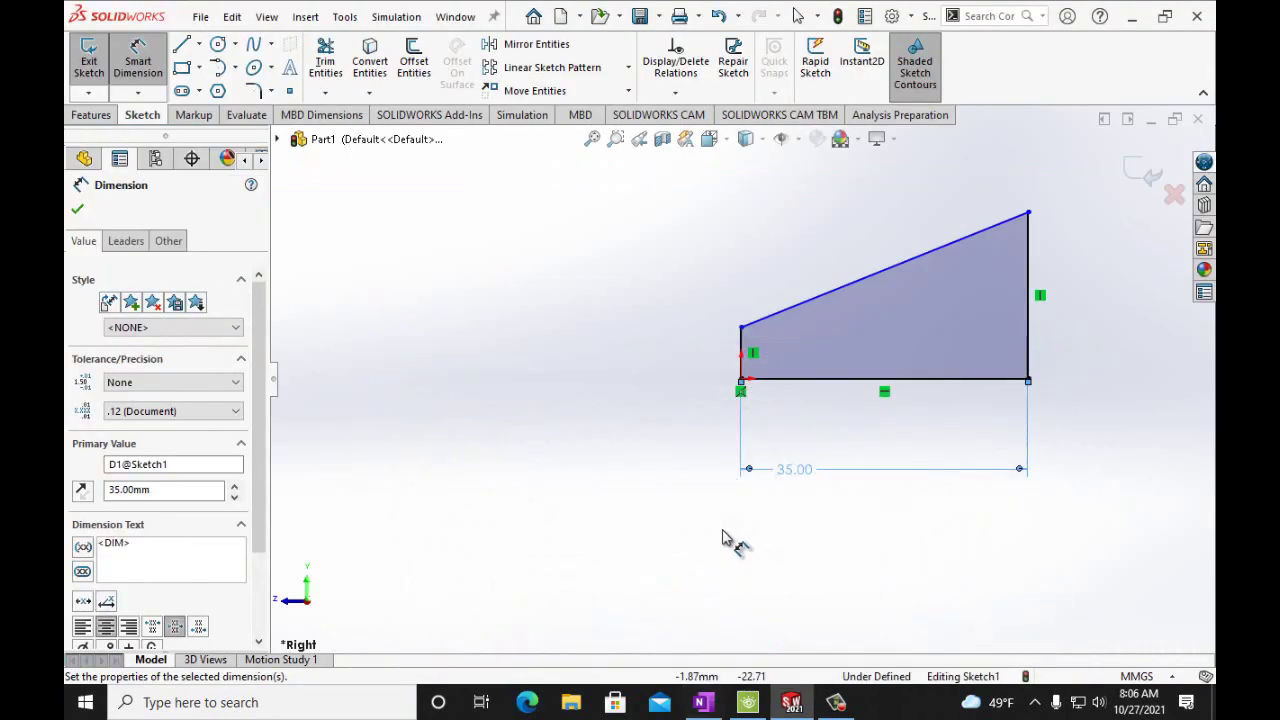
left_click(704, 702)
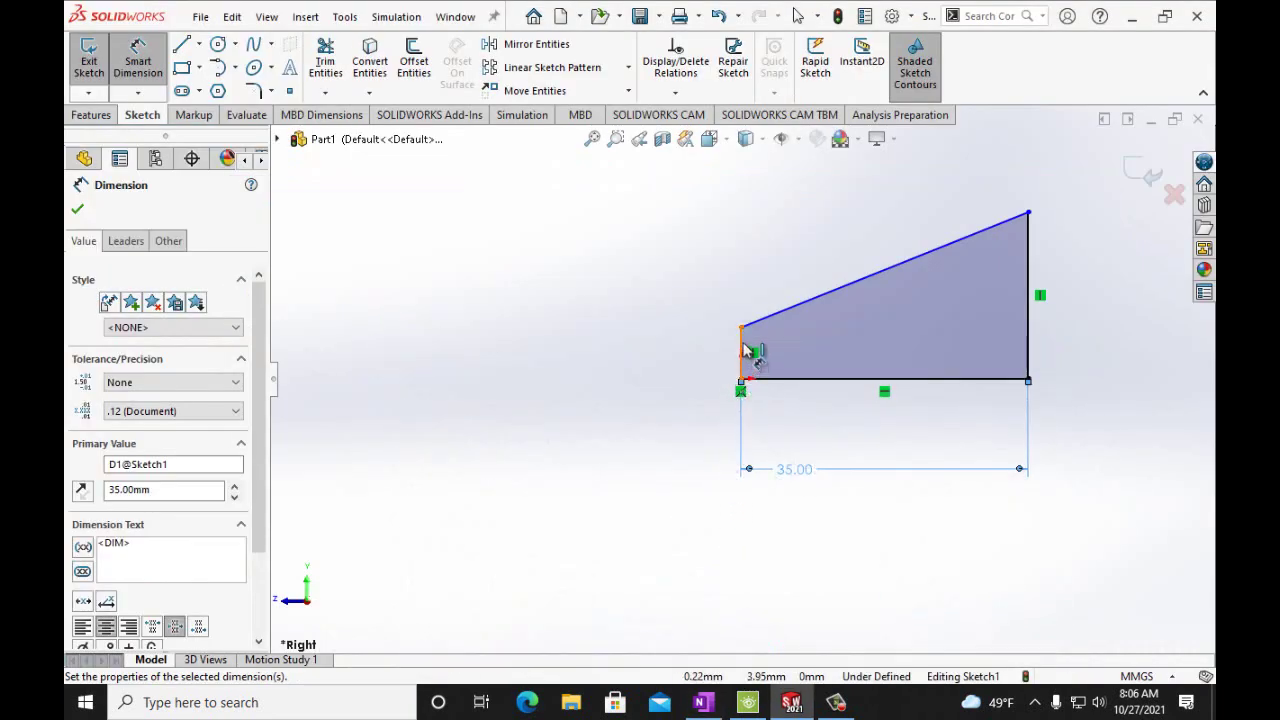
left_click(741, 352)
left_click(628, 352)
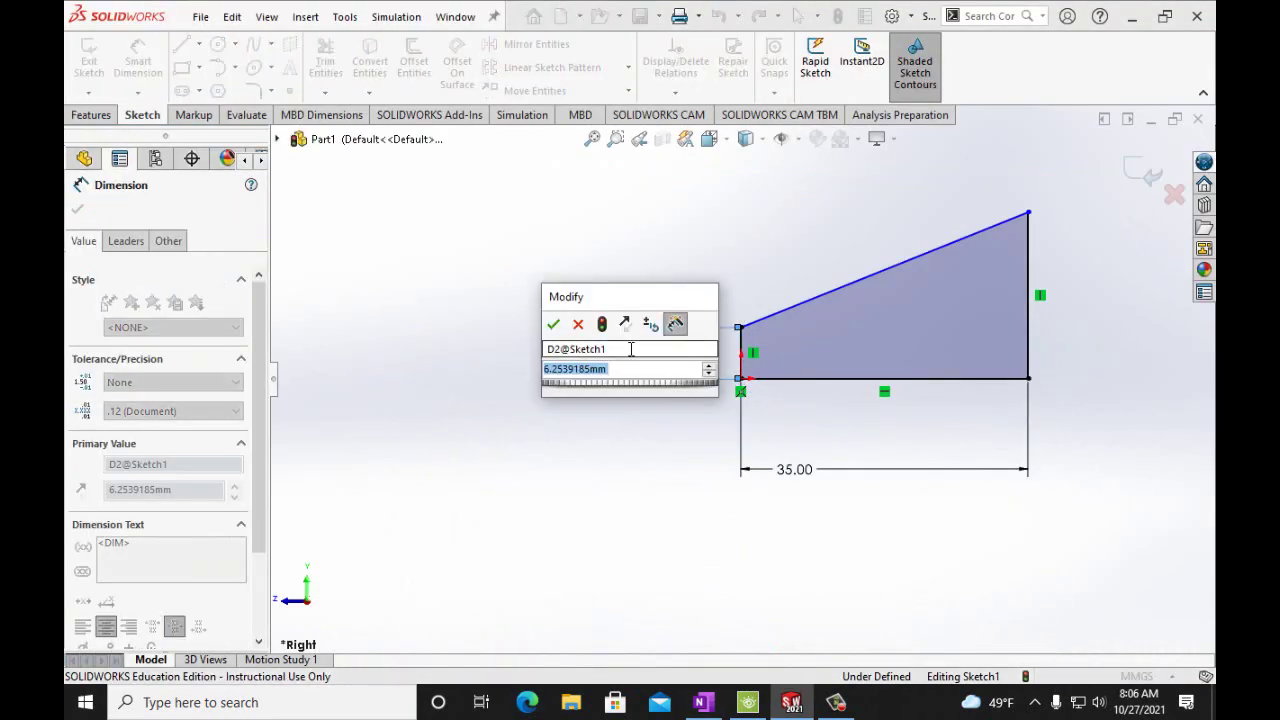
type("5mm")
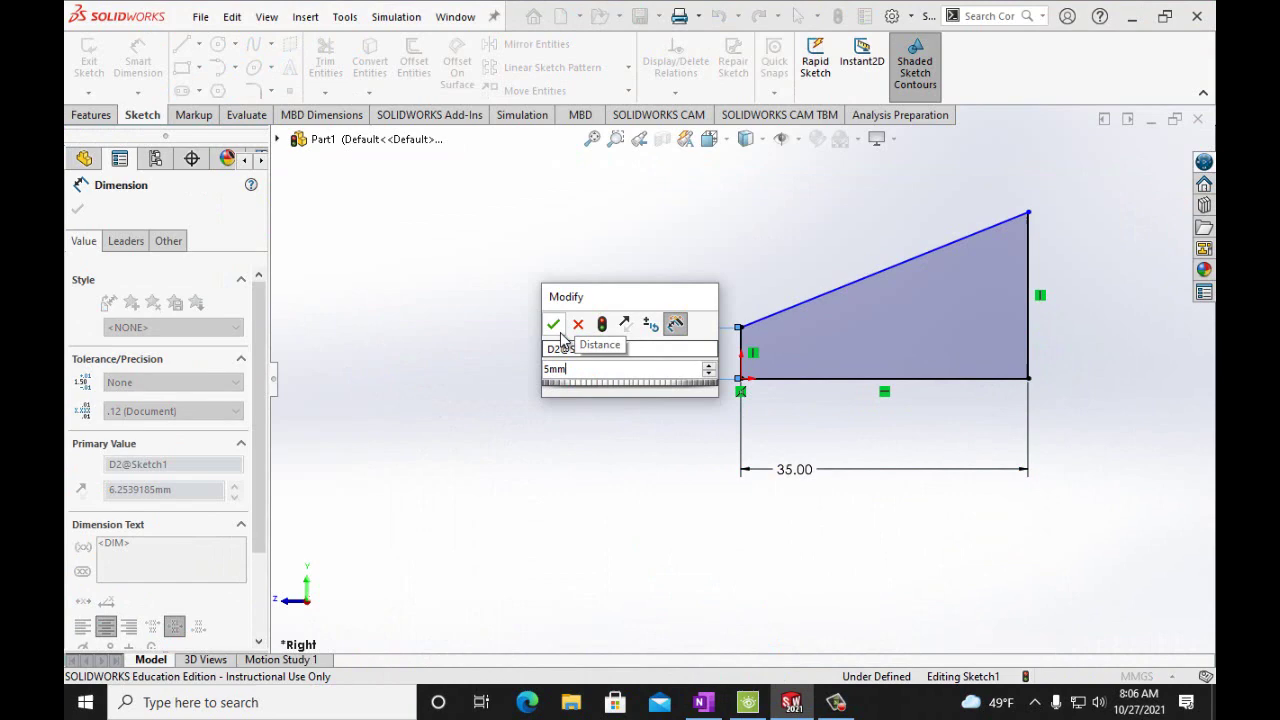
key("Return")
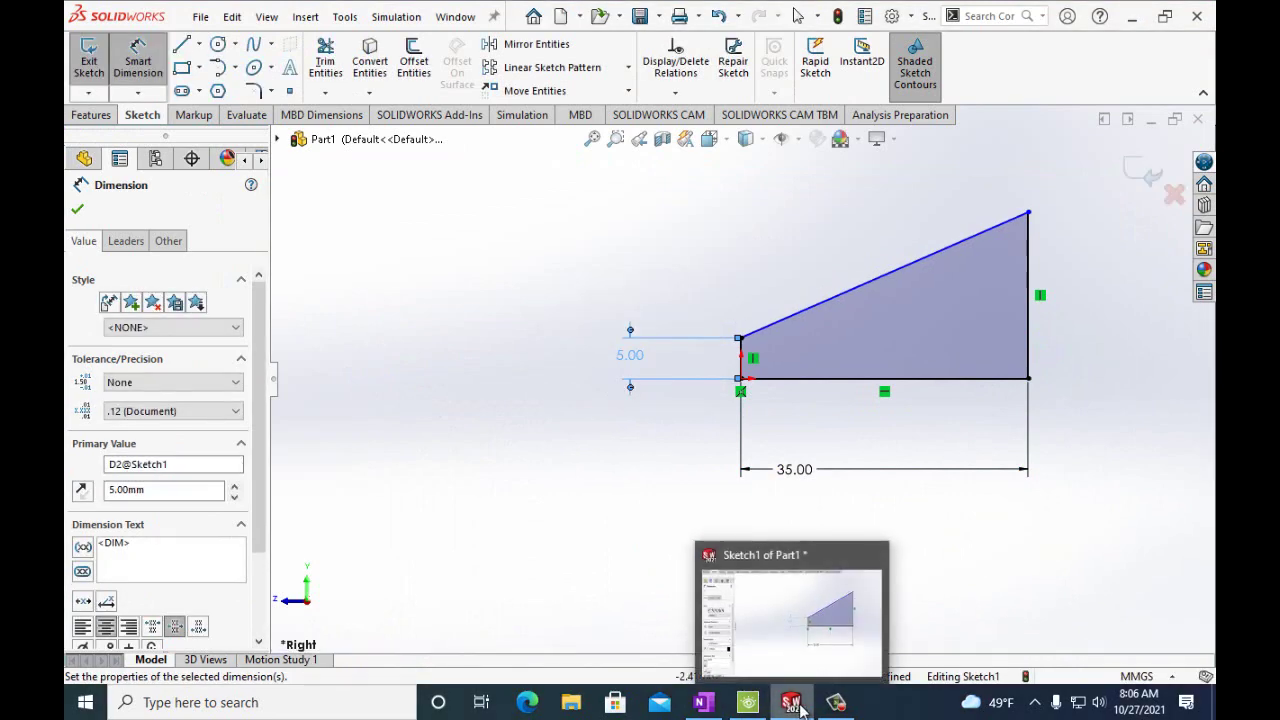
- Dimension the right vertical edge to 25 mm, checking the handout figure
left_click(703, 703)
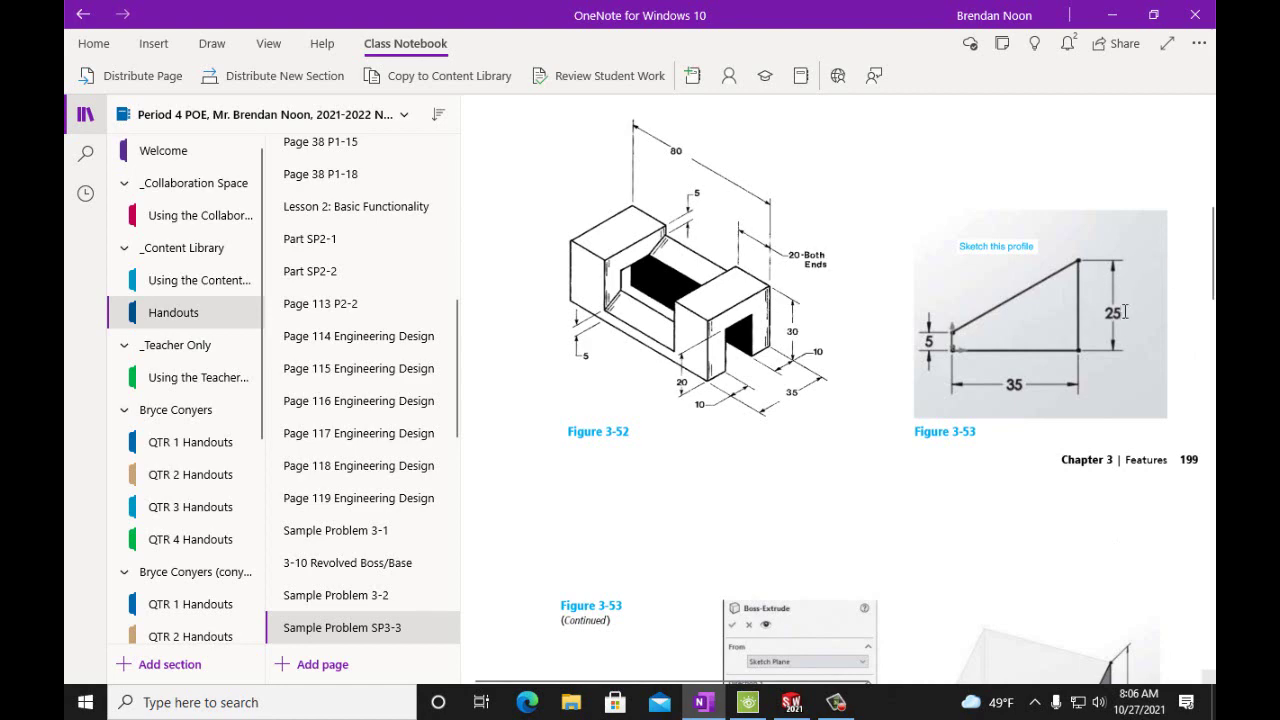
left_click(791, 702)
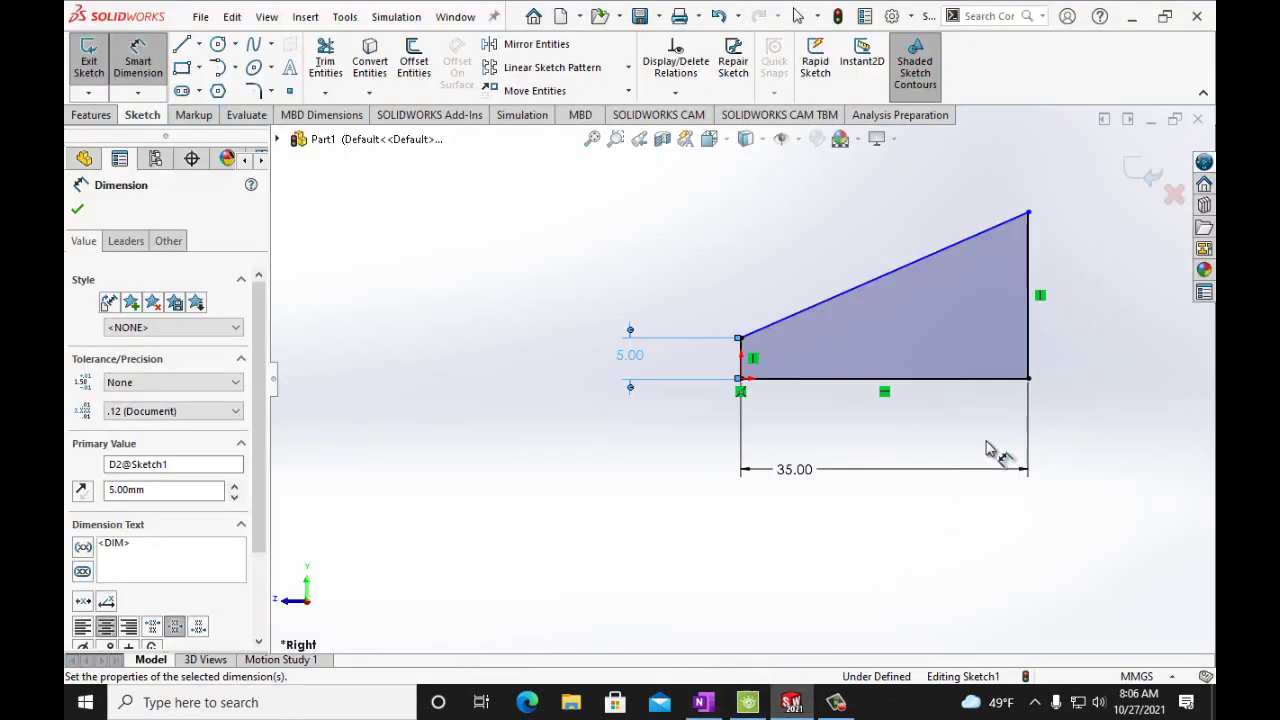
left_click(1038, 283)
left_click(1104, 280)
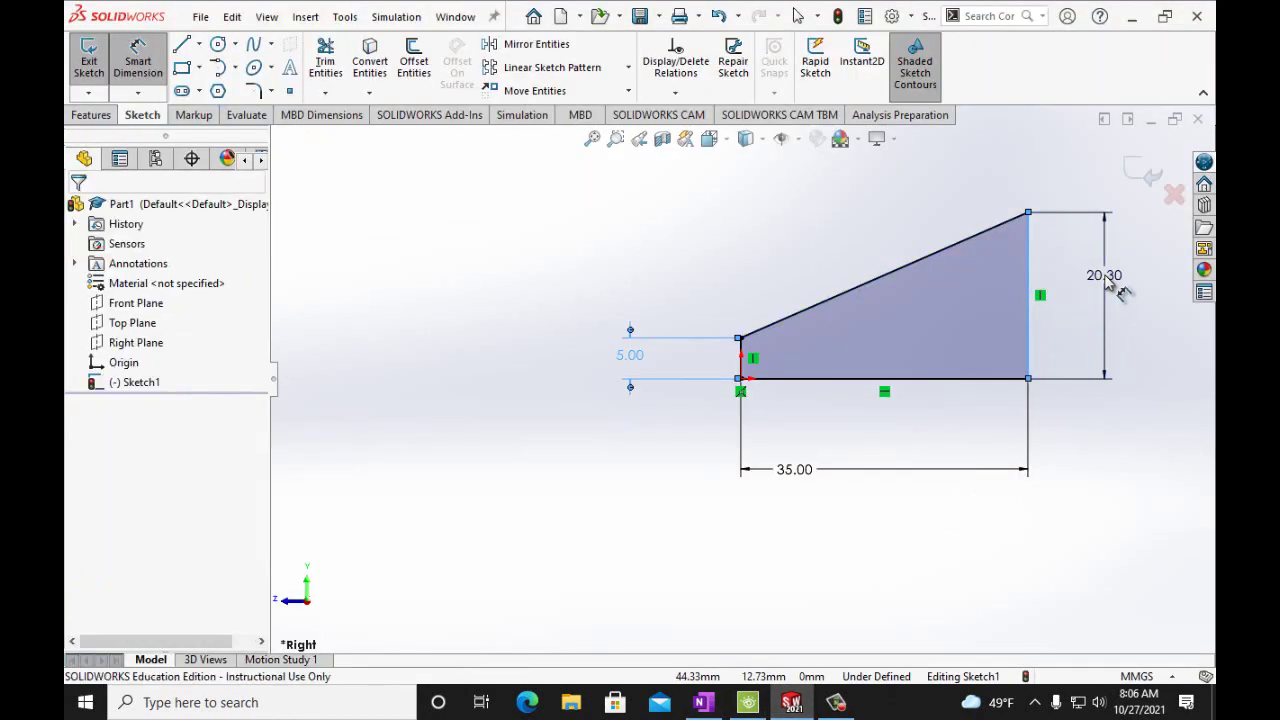
type("25mm")
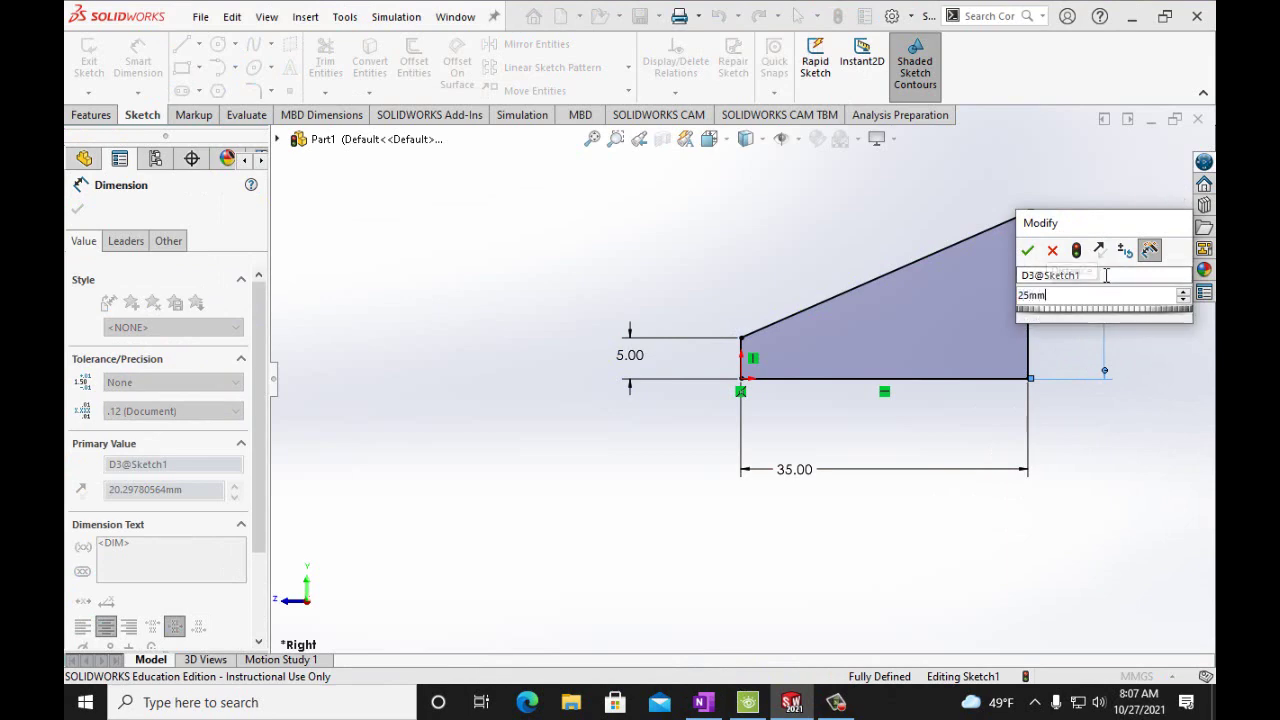
left_click(1027, 250)
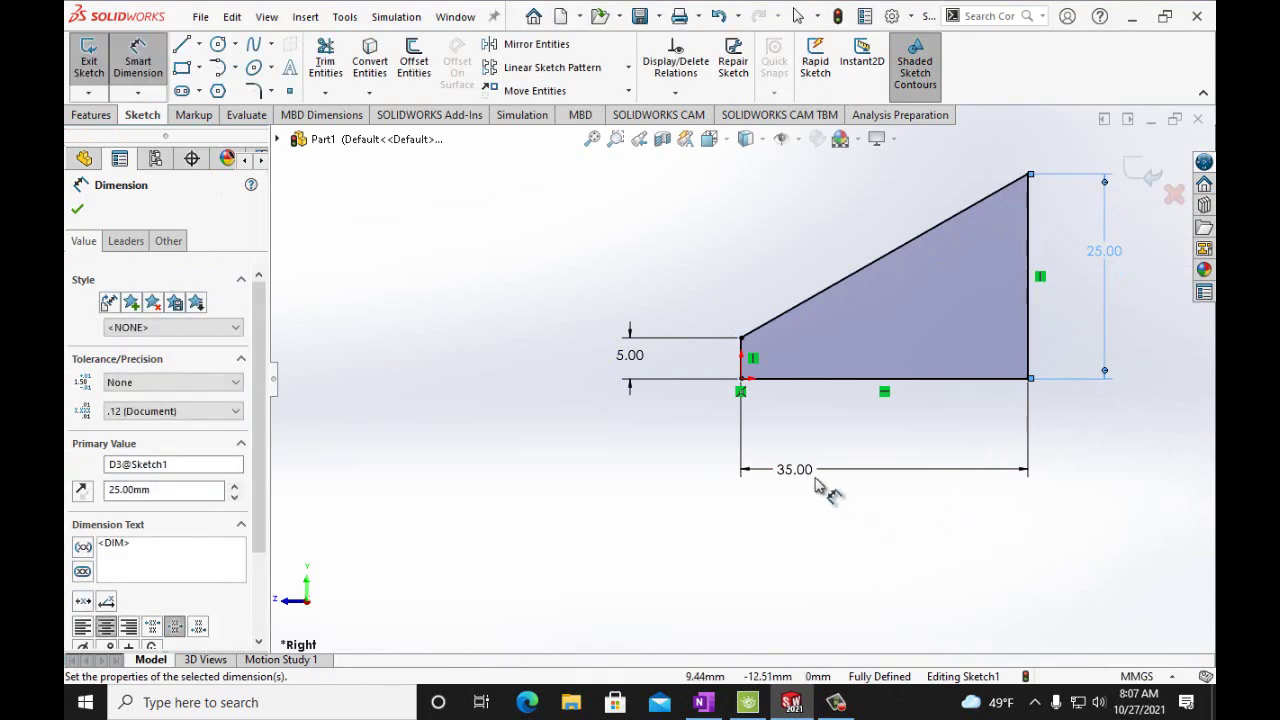
left_click(703, 702)
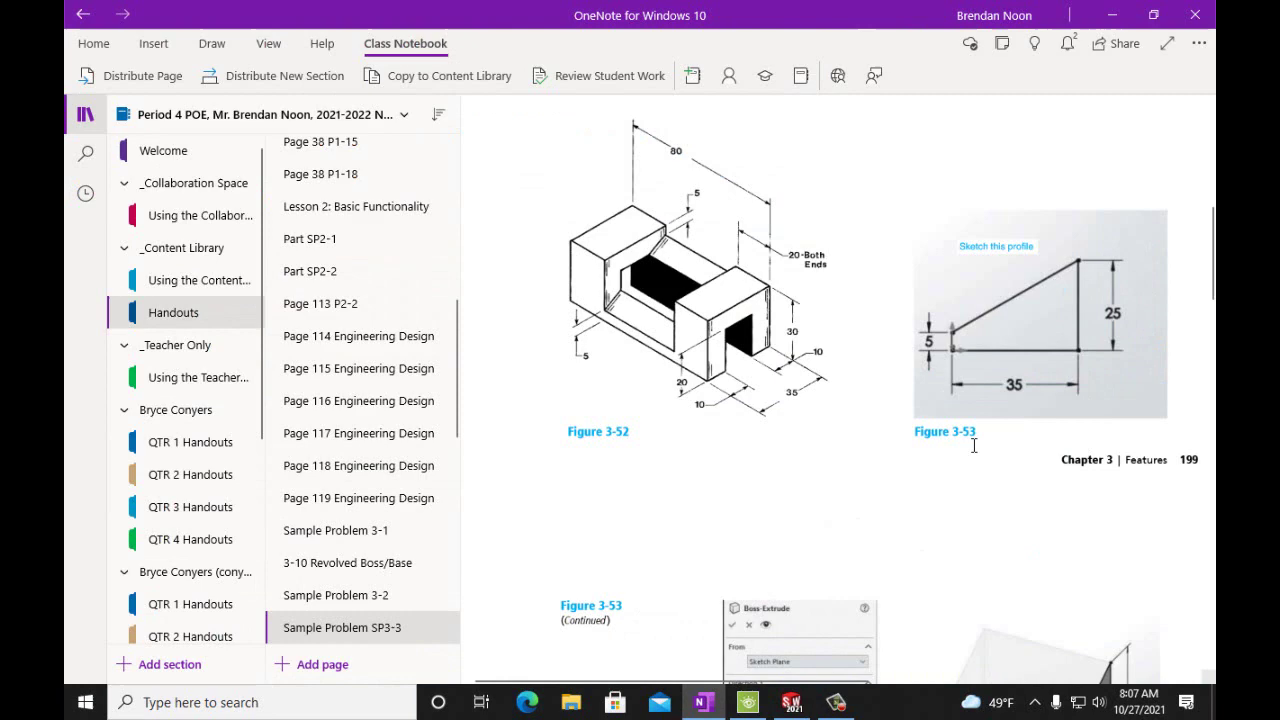
scroll(973, 446, "down", 5)
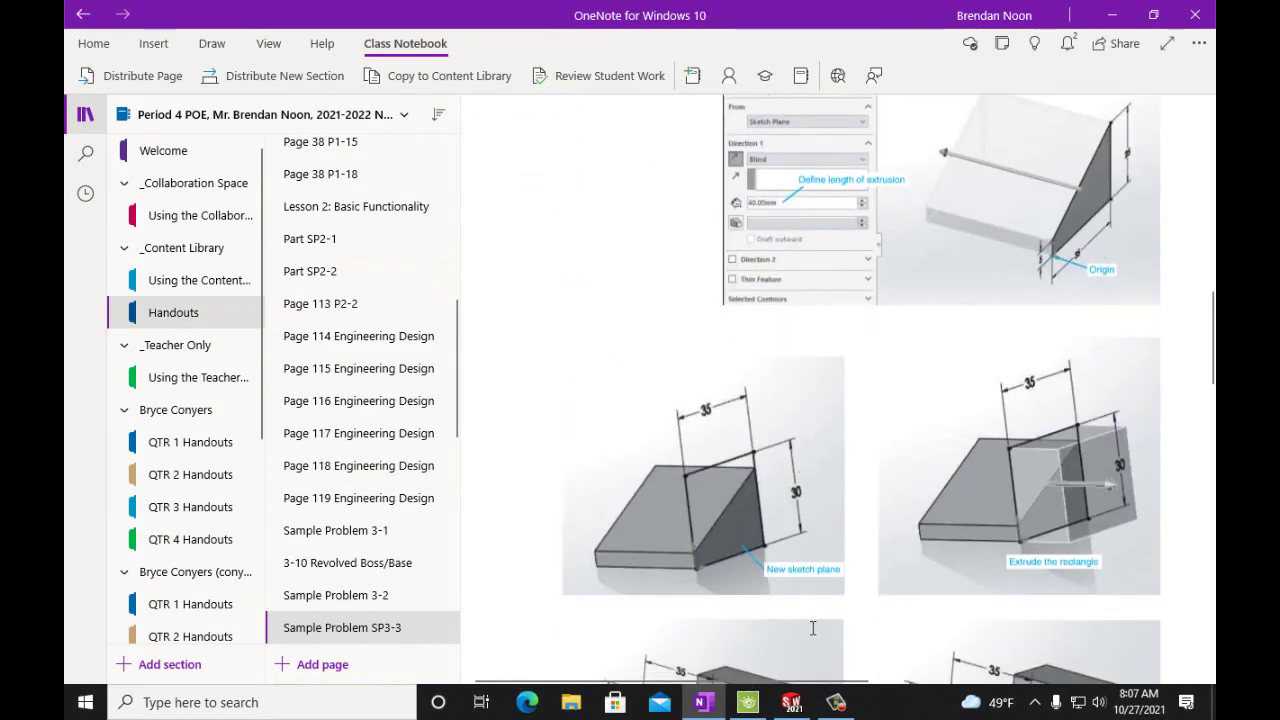
left_click(791, 702)
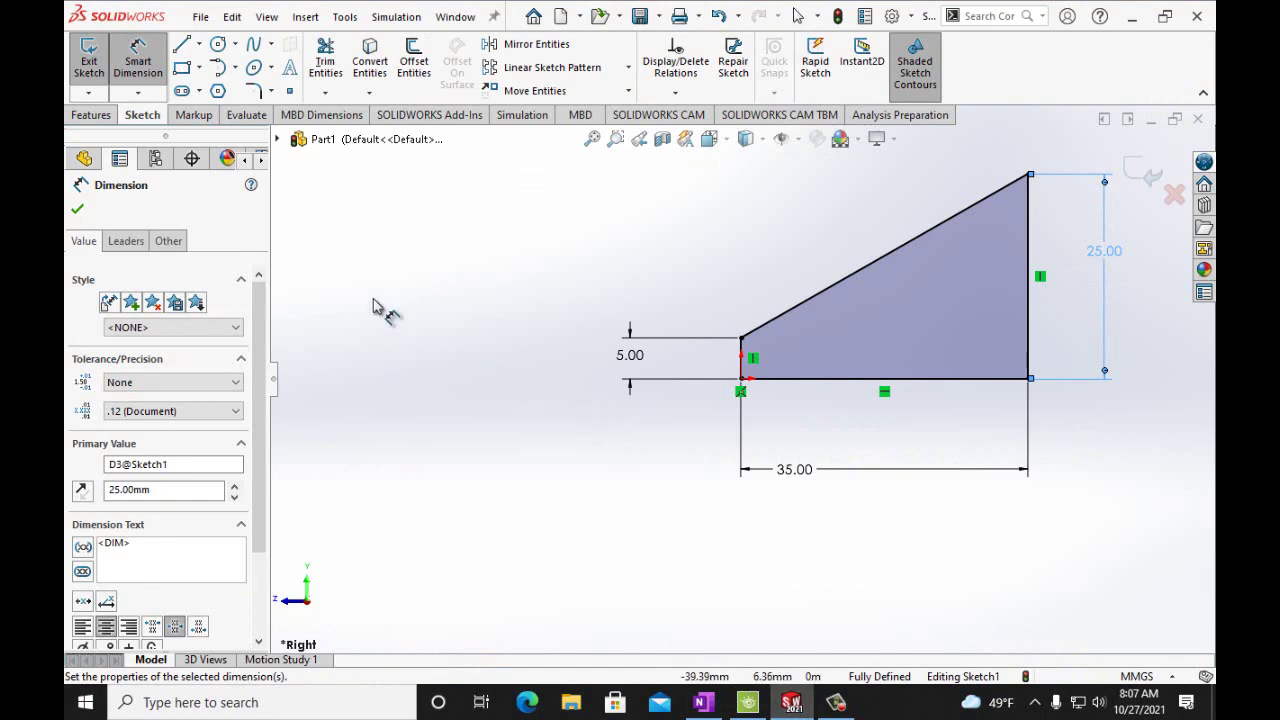
- Extrude the wedge profile 40 mm as Boss-Extrude1, then bring the OneNote handout back up
left_click(77, 209)
left_click(90, 116)
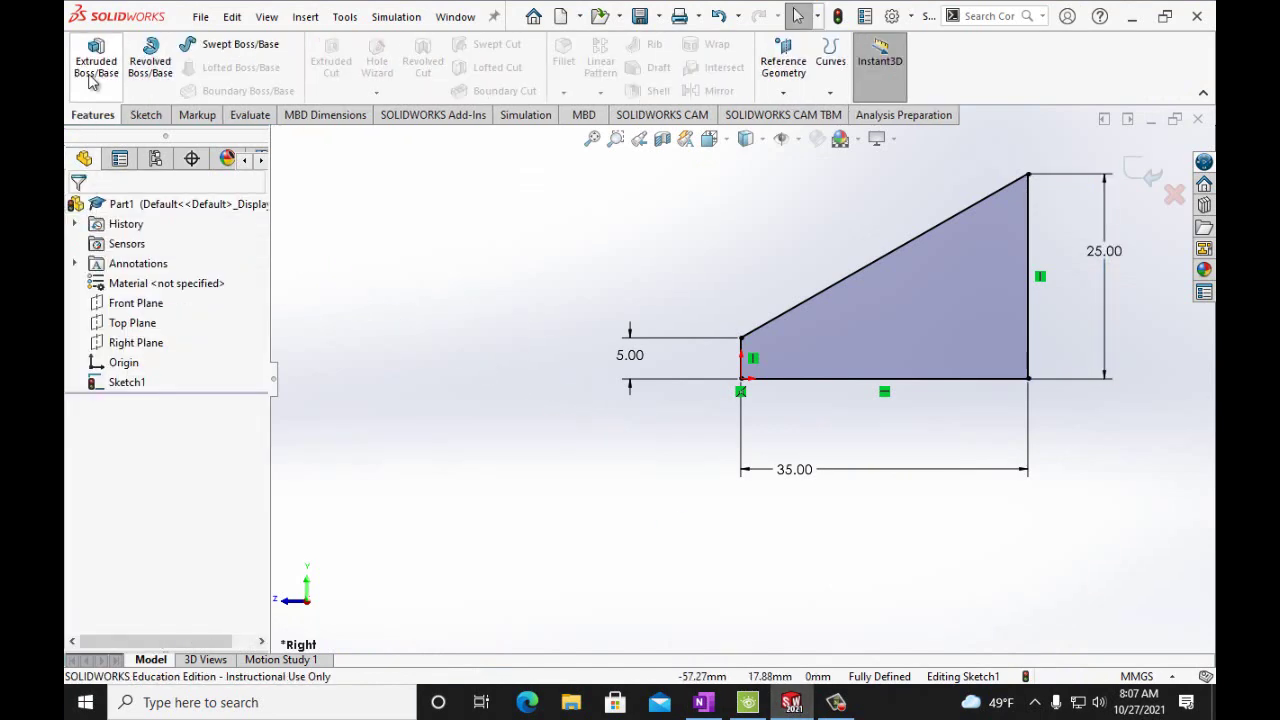
left_click(94, 64)
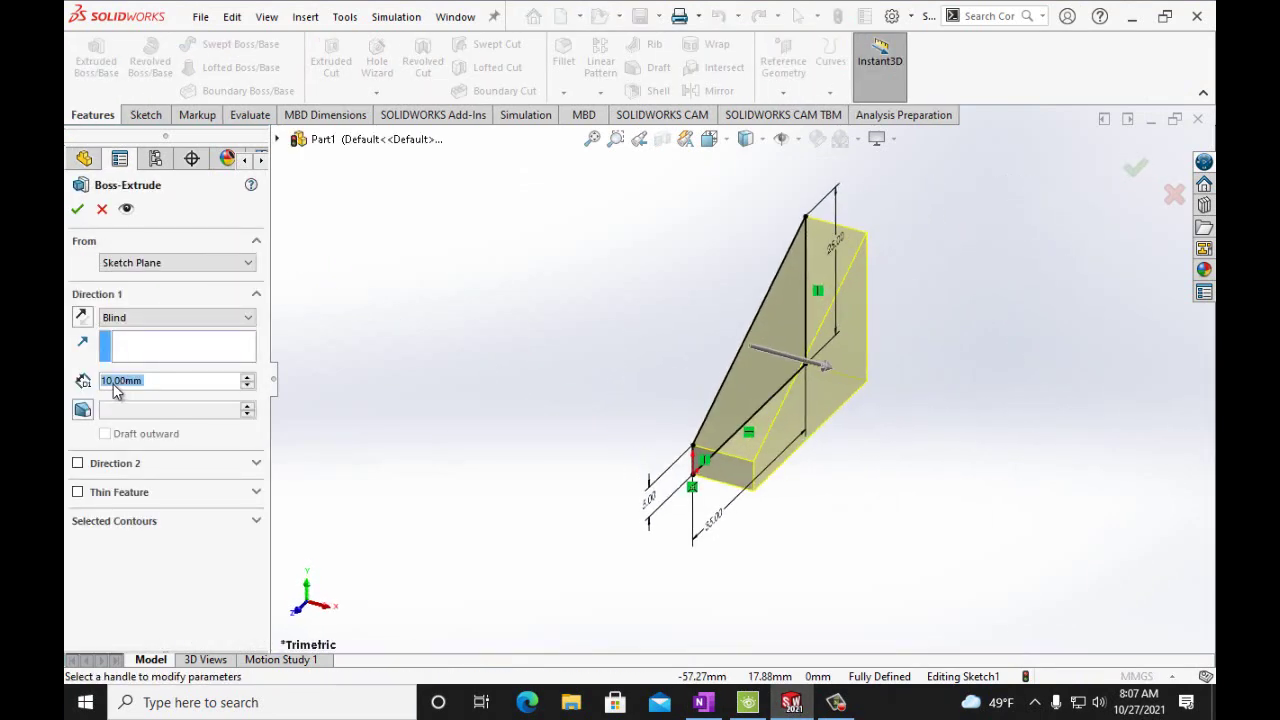
type("100mm")
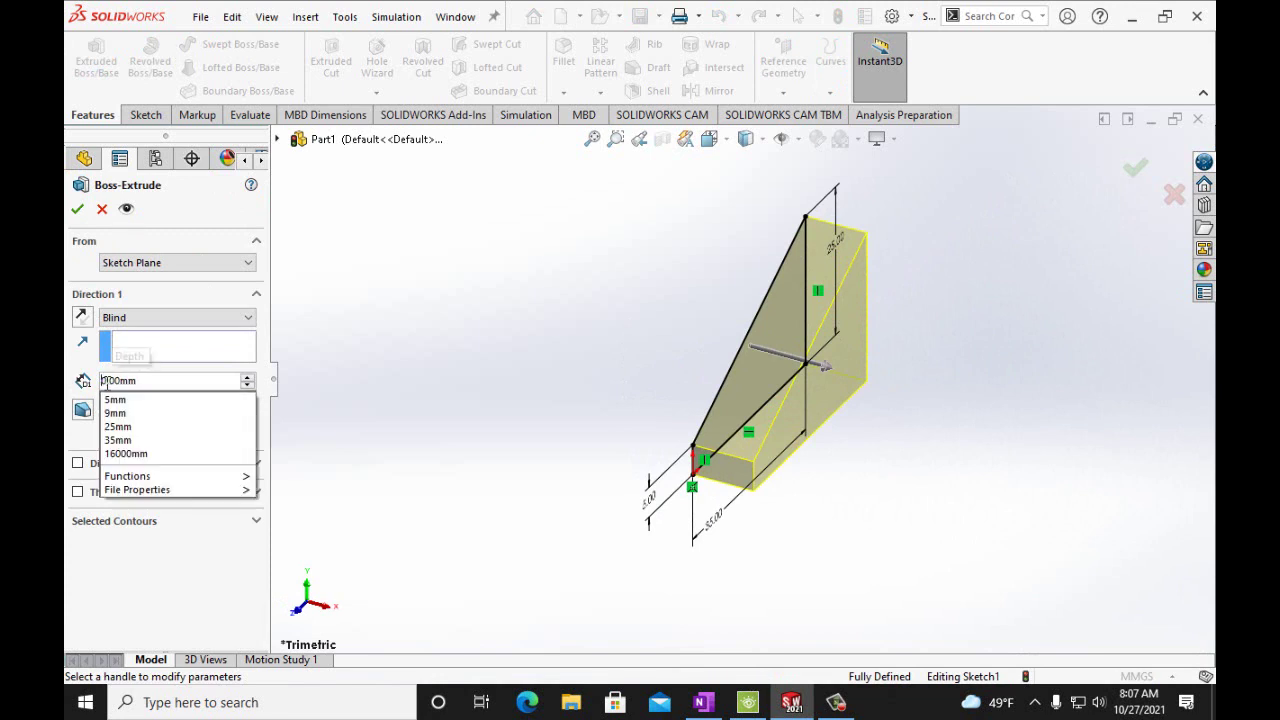
type("40.")
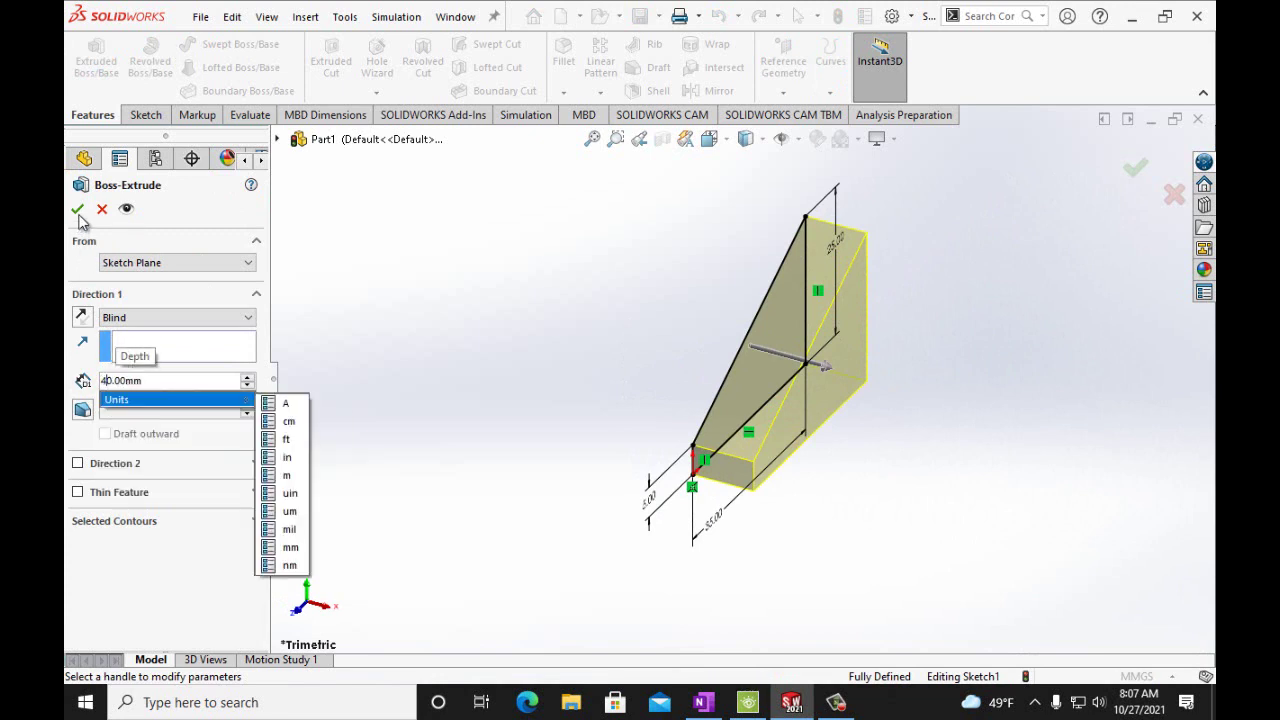
key("Return")
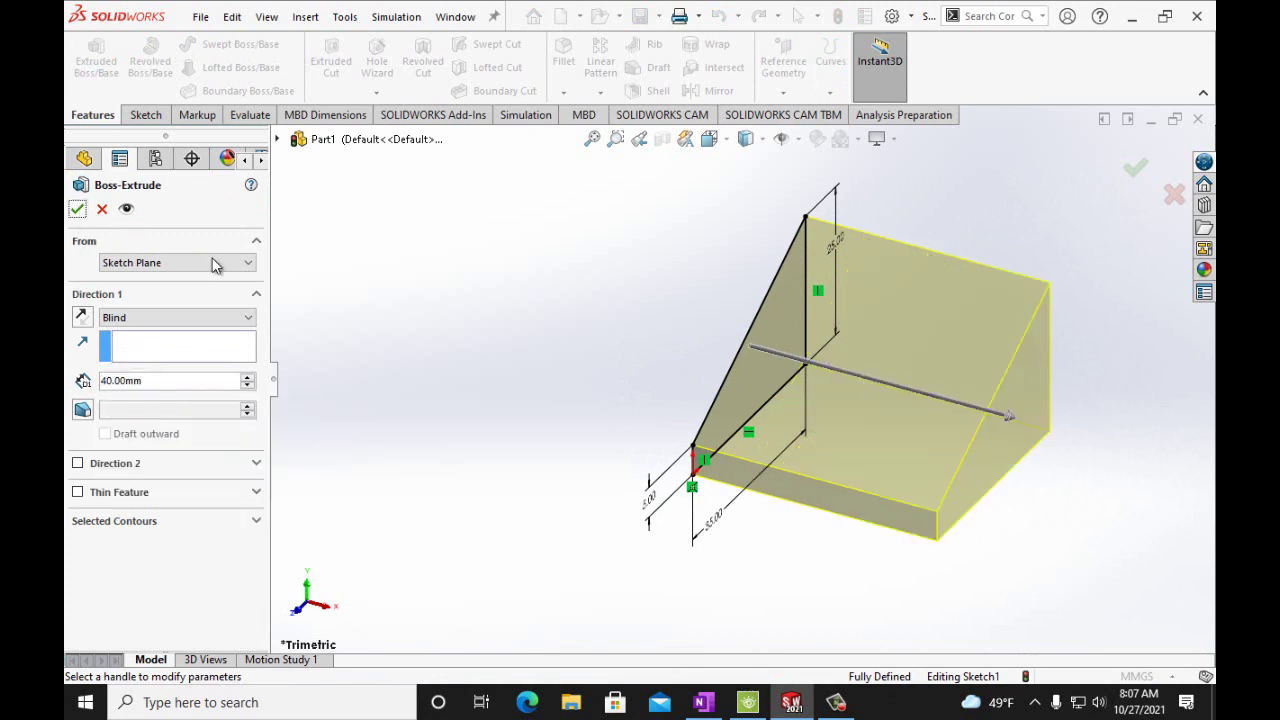
left_click(77, 210)
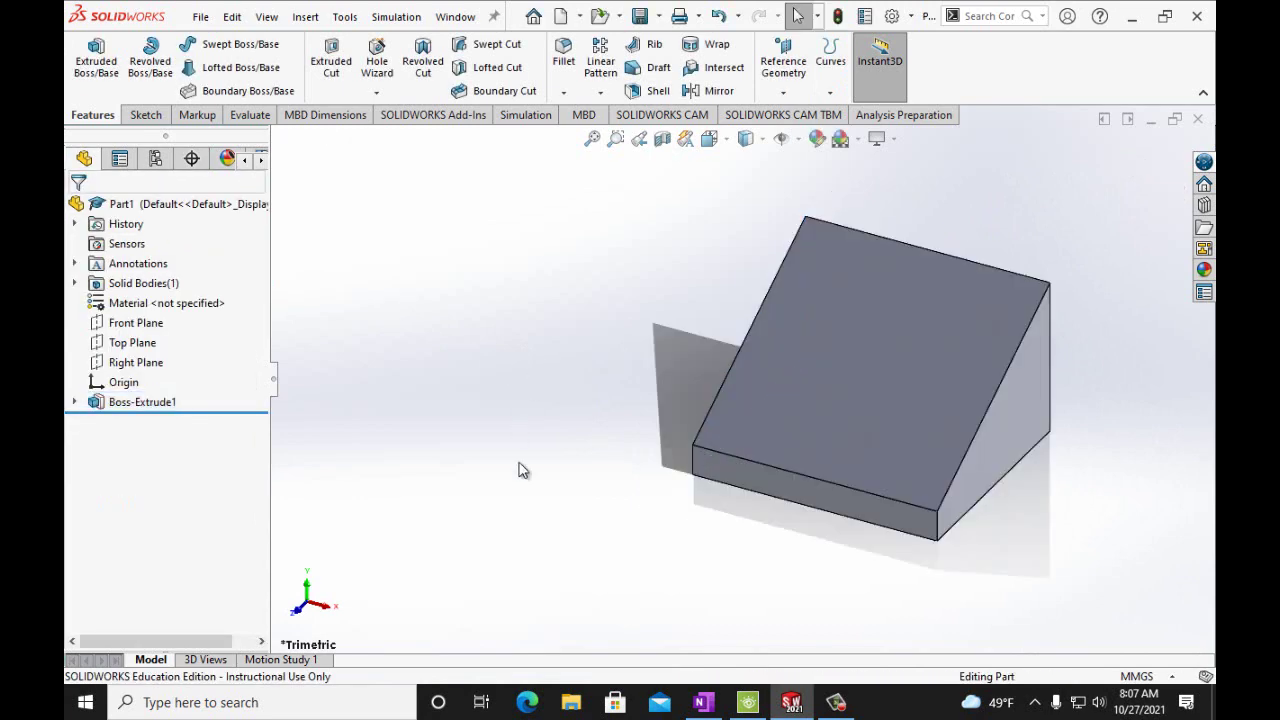
left_click(716, 706)
scroll(829, 517, "down", 3)
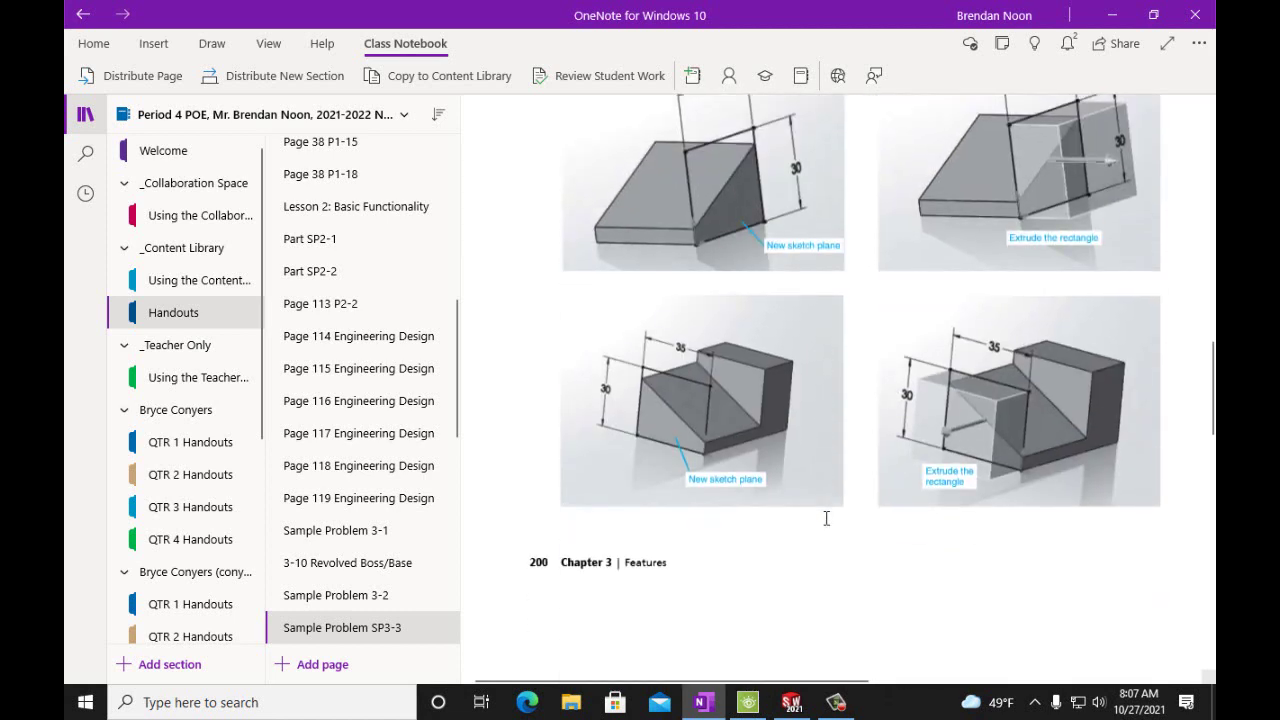
scroll(837, 505, "up", 5)
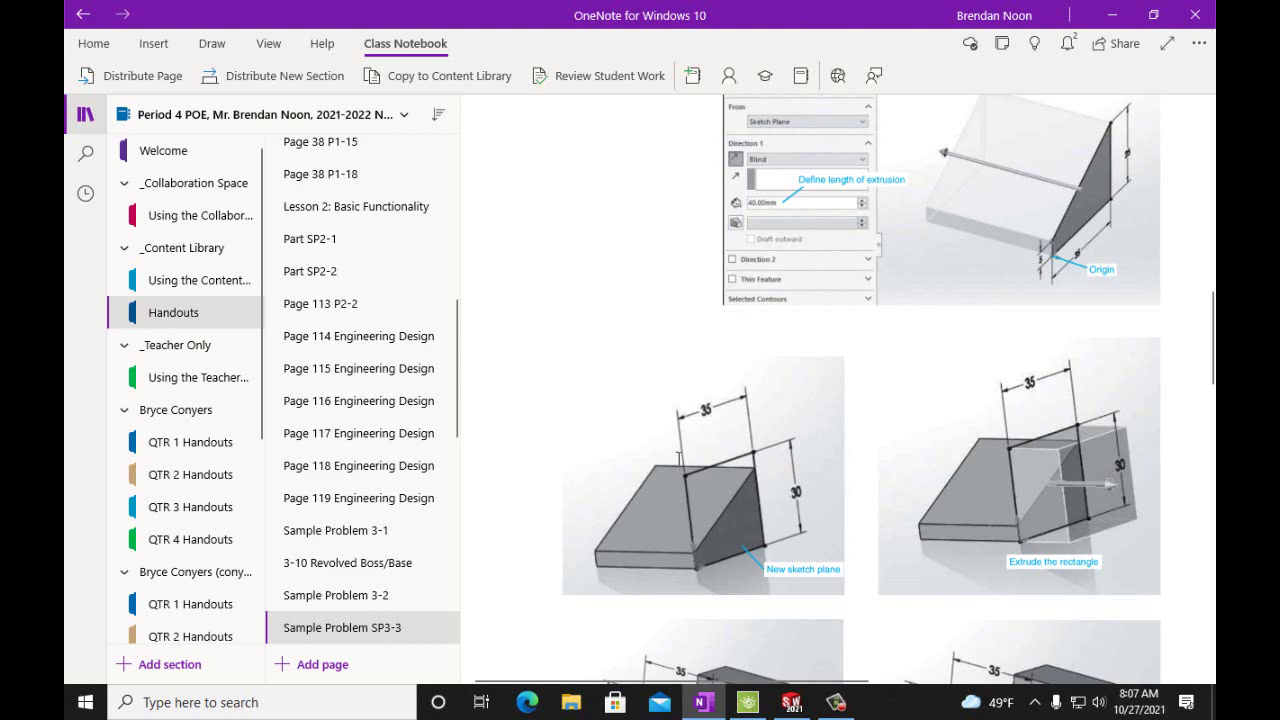
scroll(960, 534, "down", 4)
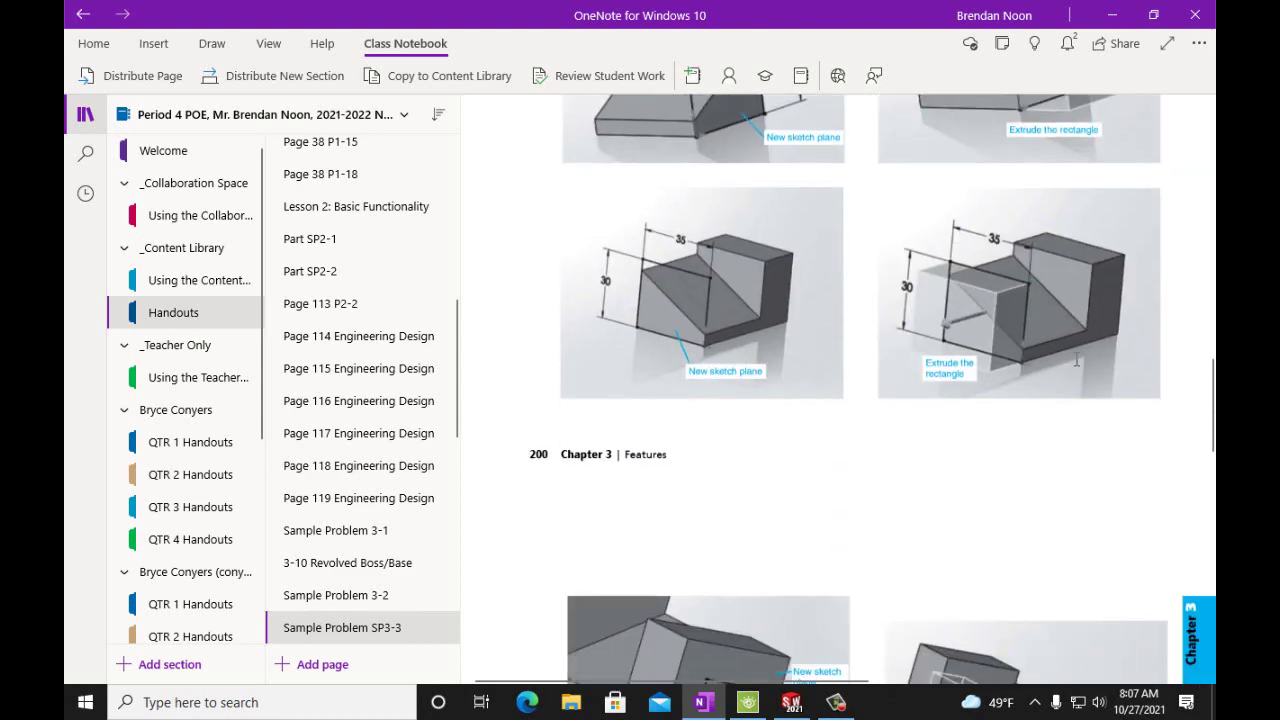
scroll(766, 390, "up", 2)
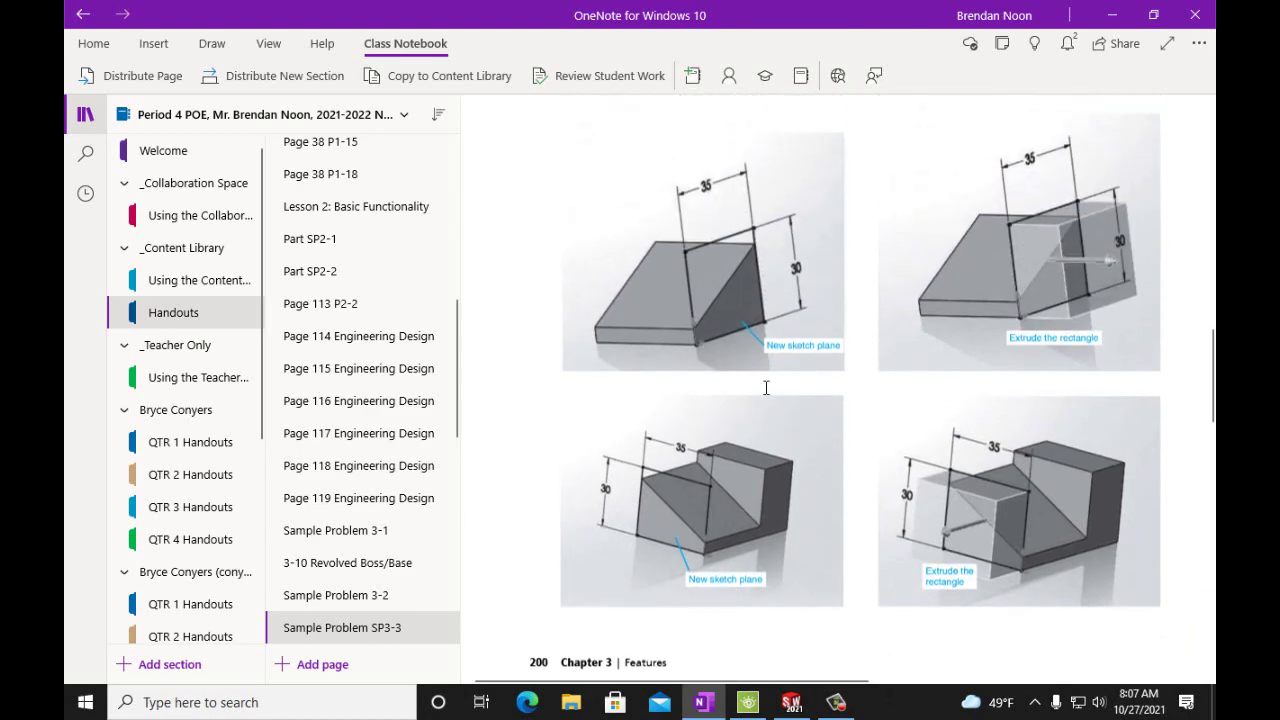
- Select the wedge's side face, switch to the Right view and start a sketch on it
left_click(791, 702)
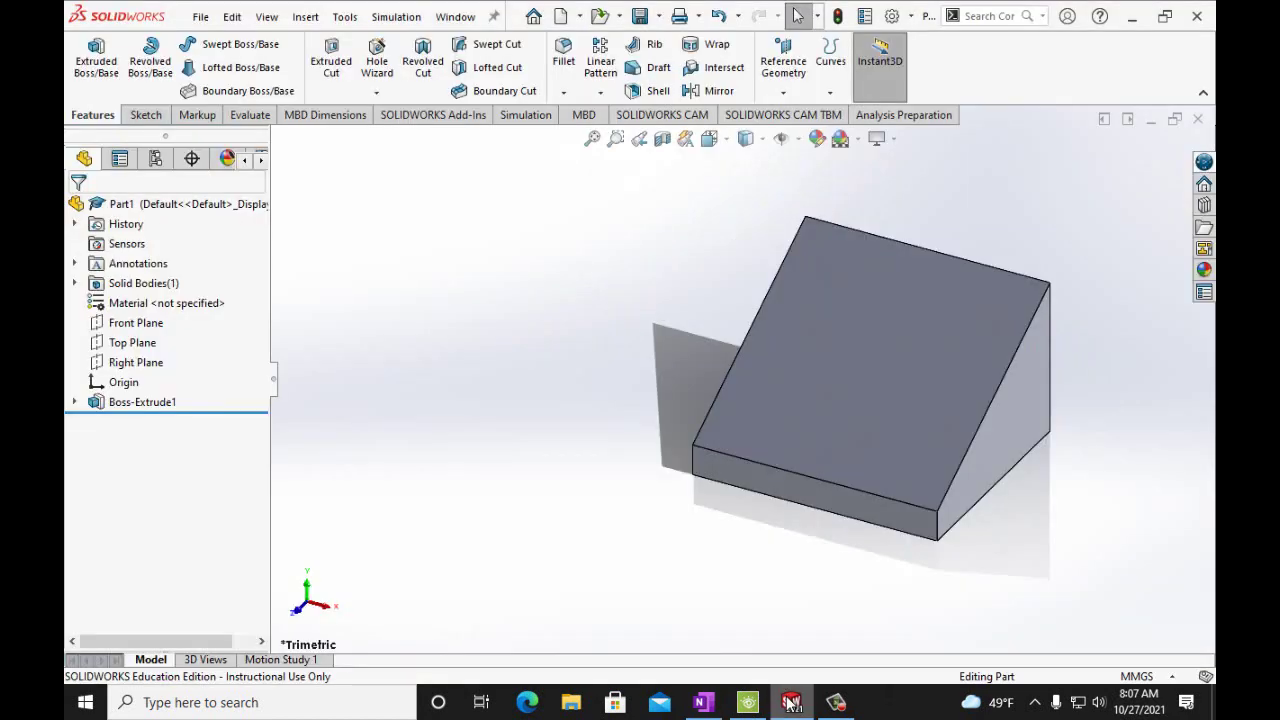
left_click(1017, 449)
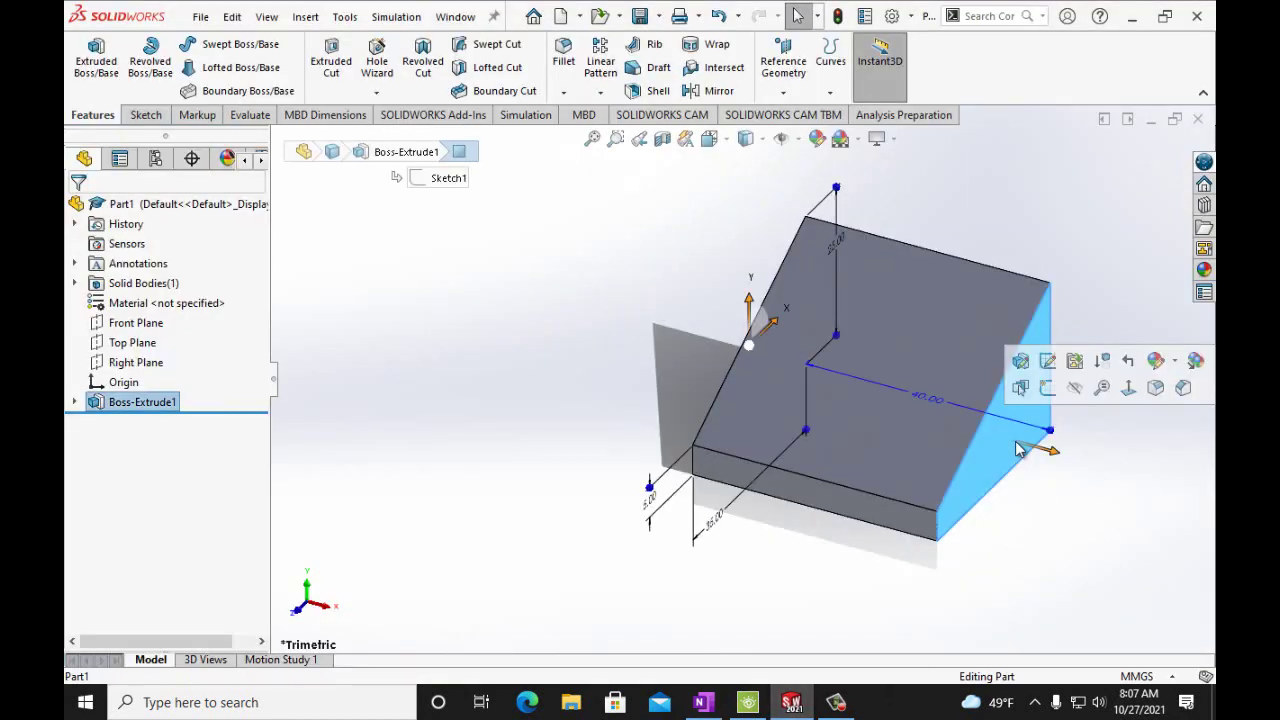
left_click(728, 142)
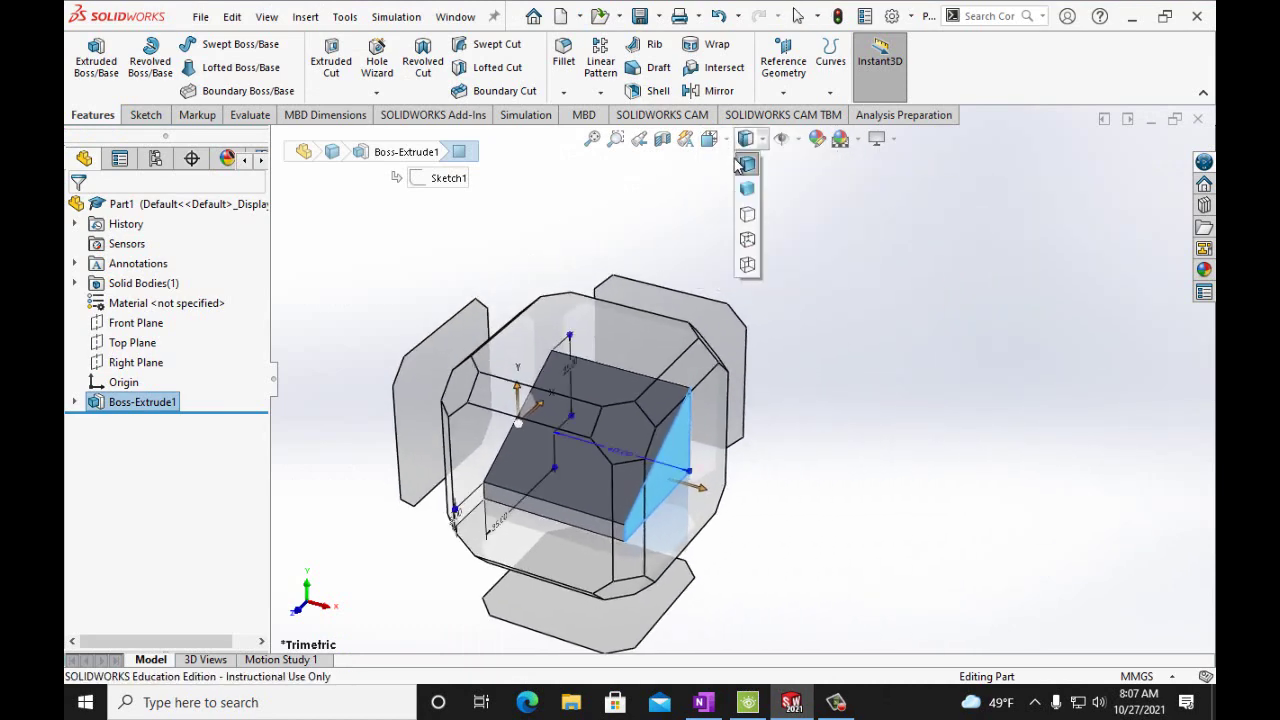
left_click(761, 214)
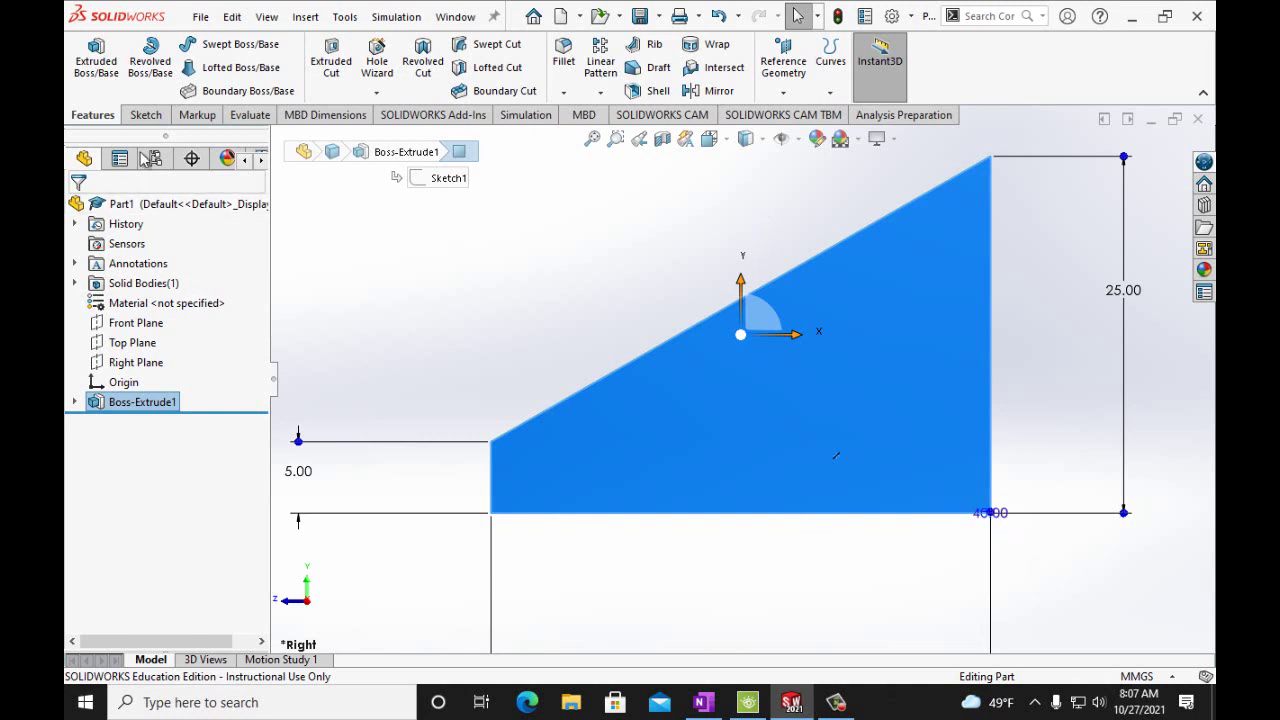
left_click(130, 115)
left_click(88, 58)
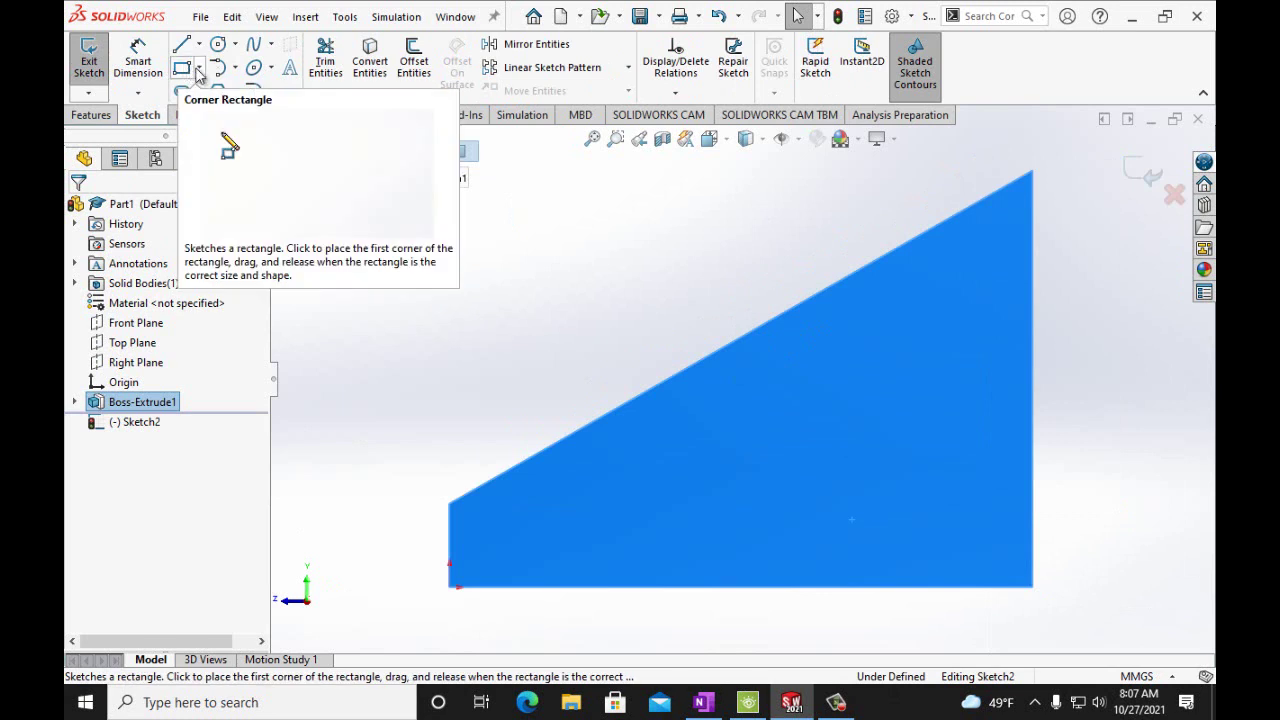
- Draw a corner rectangle from the bottom-right to the top-left corner, then view the handout
left_click(199, 70)
left_click(226, 92)
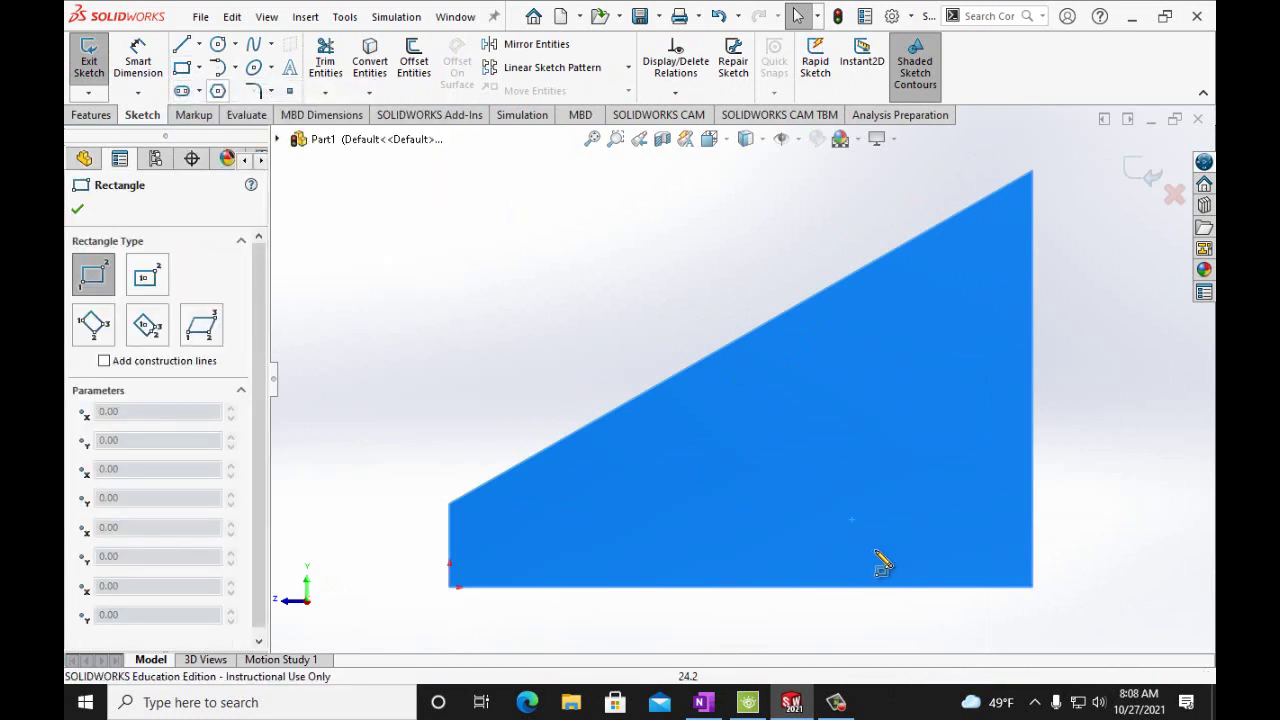
left_click(1033, 587)
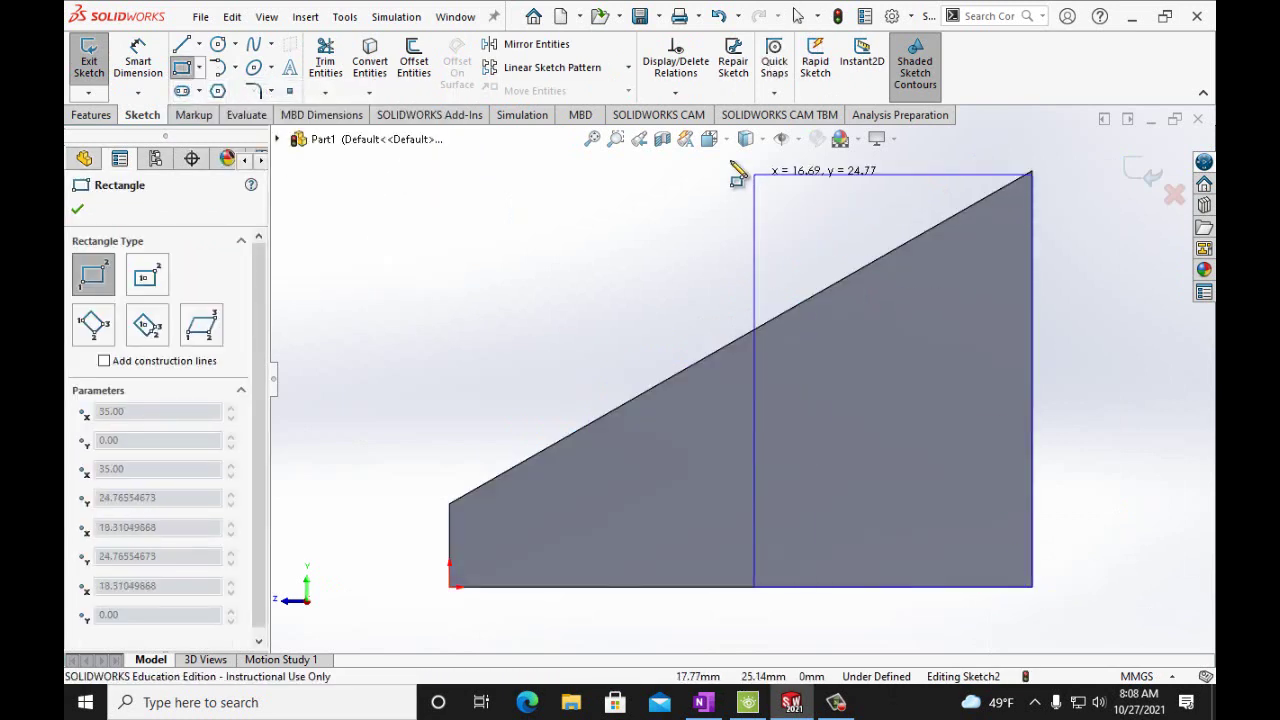
left_click(450, 160)
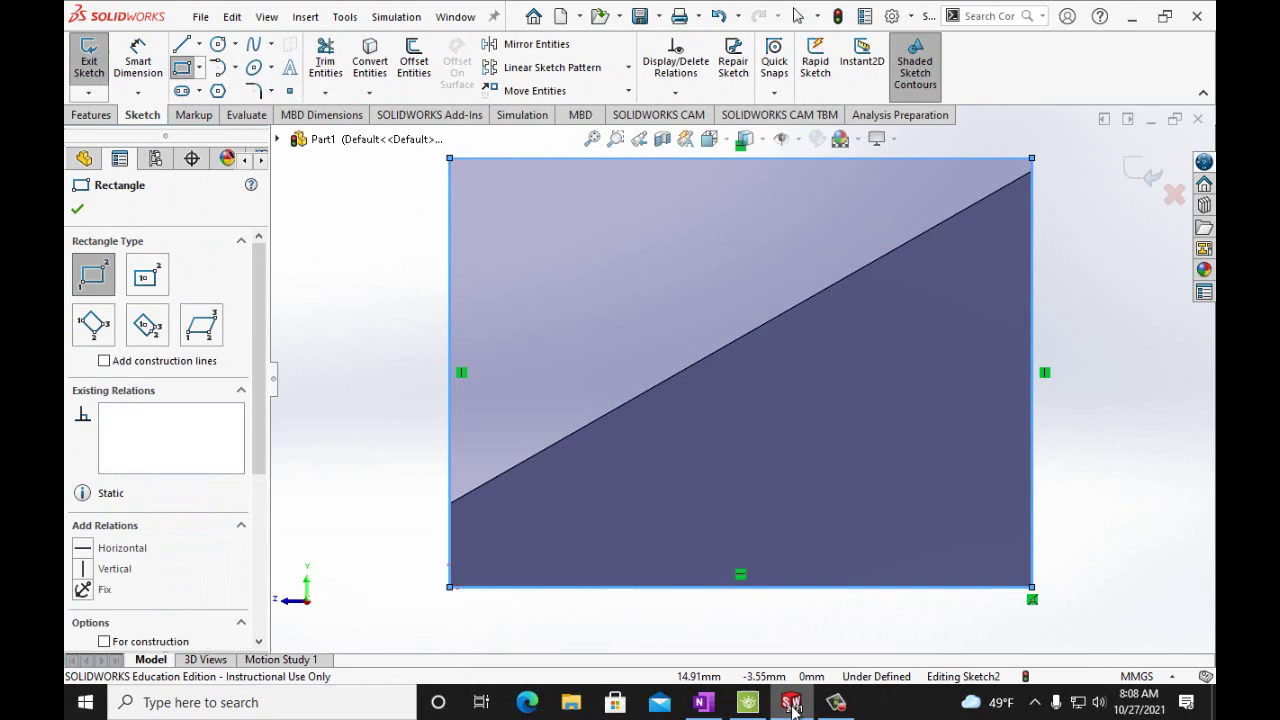
mouse_move(787, 709)
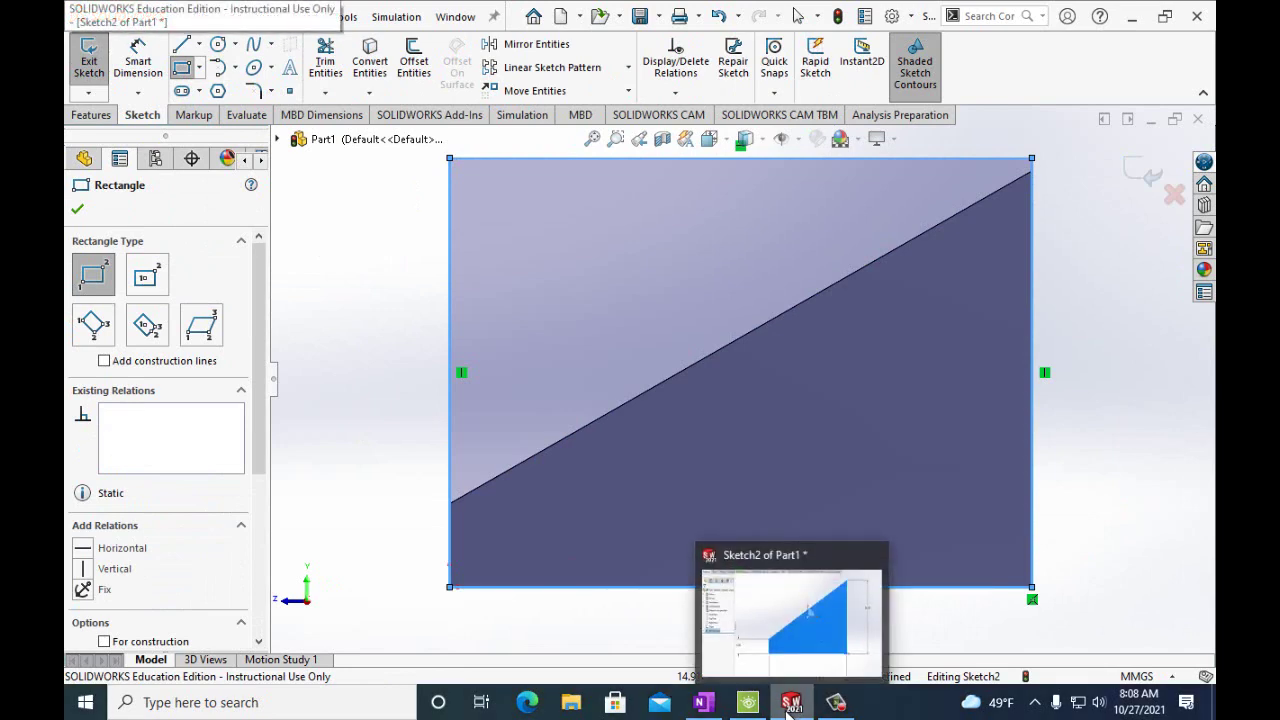
left_click(712, 706)
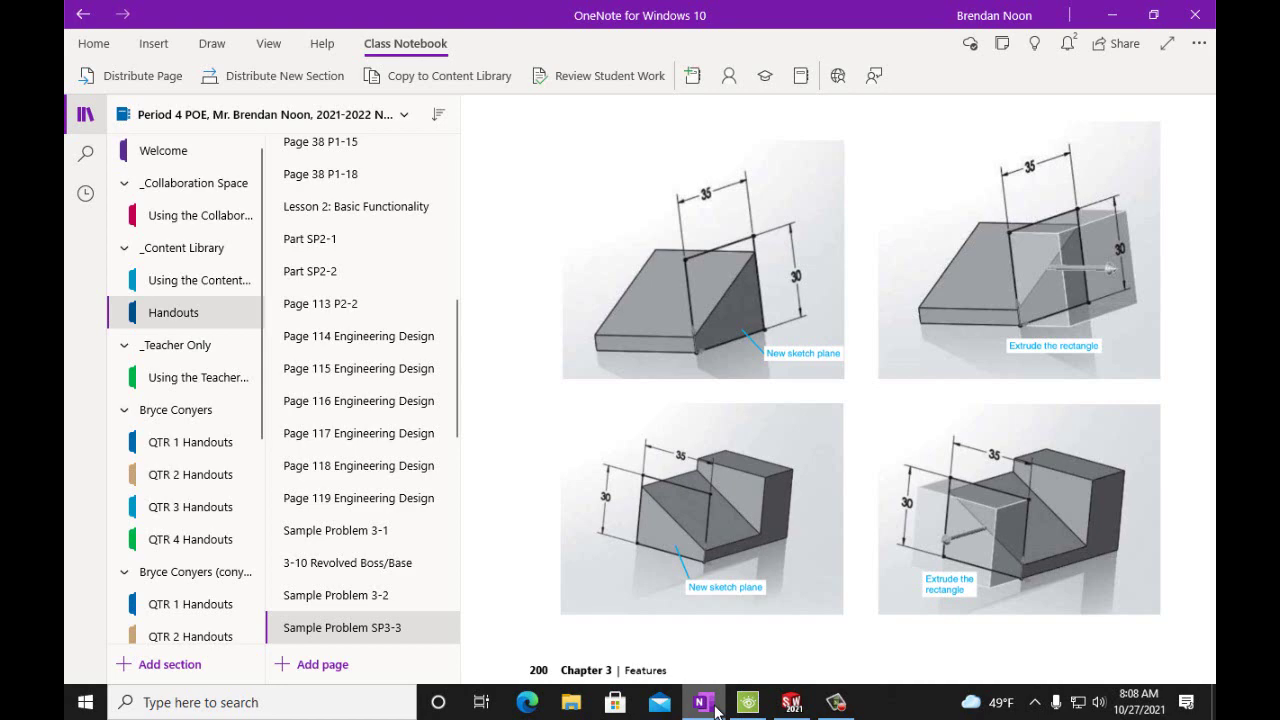
- Dimension the rectangle's right edge 30 mm and top edge 35 mm, fully defining the sketch
left_click(712, 704)
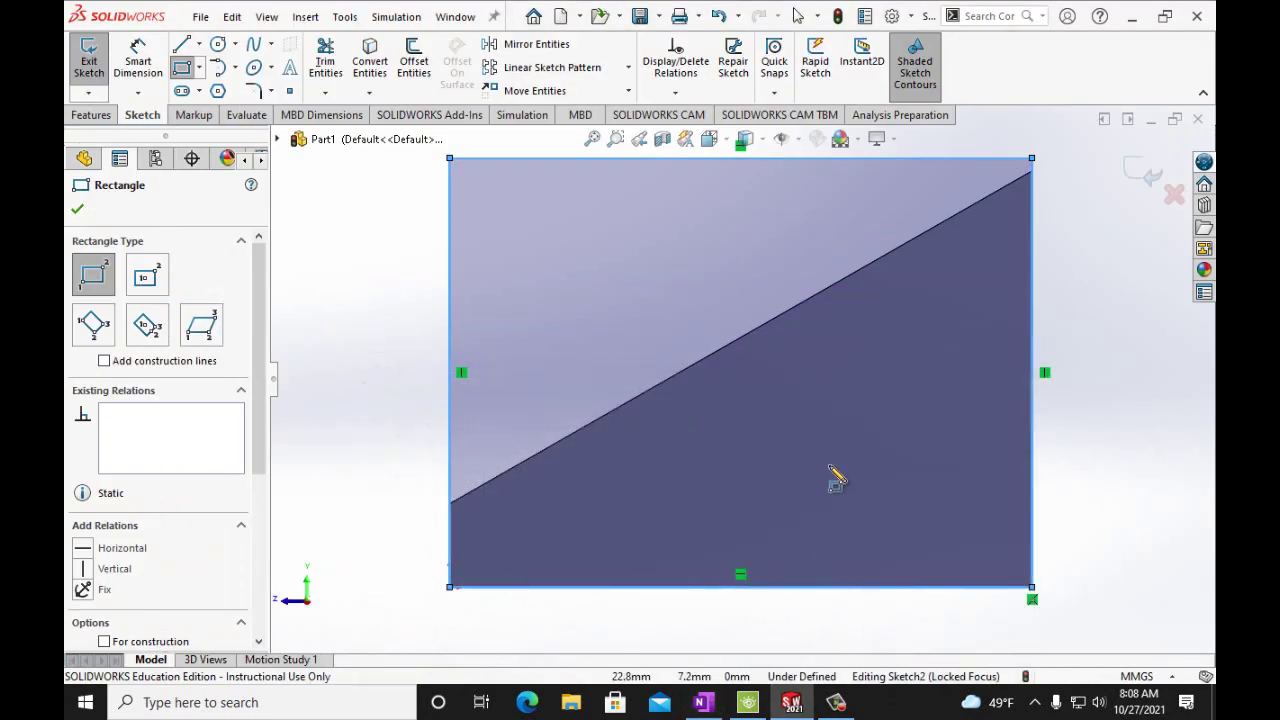
left_click(138, 60)
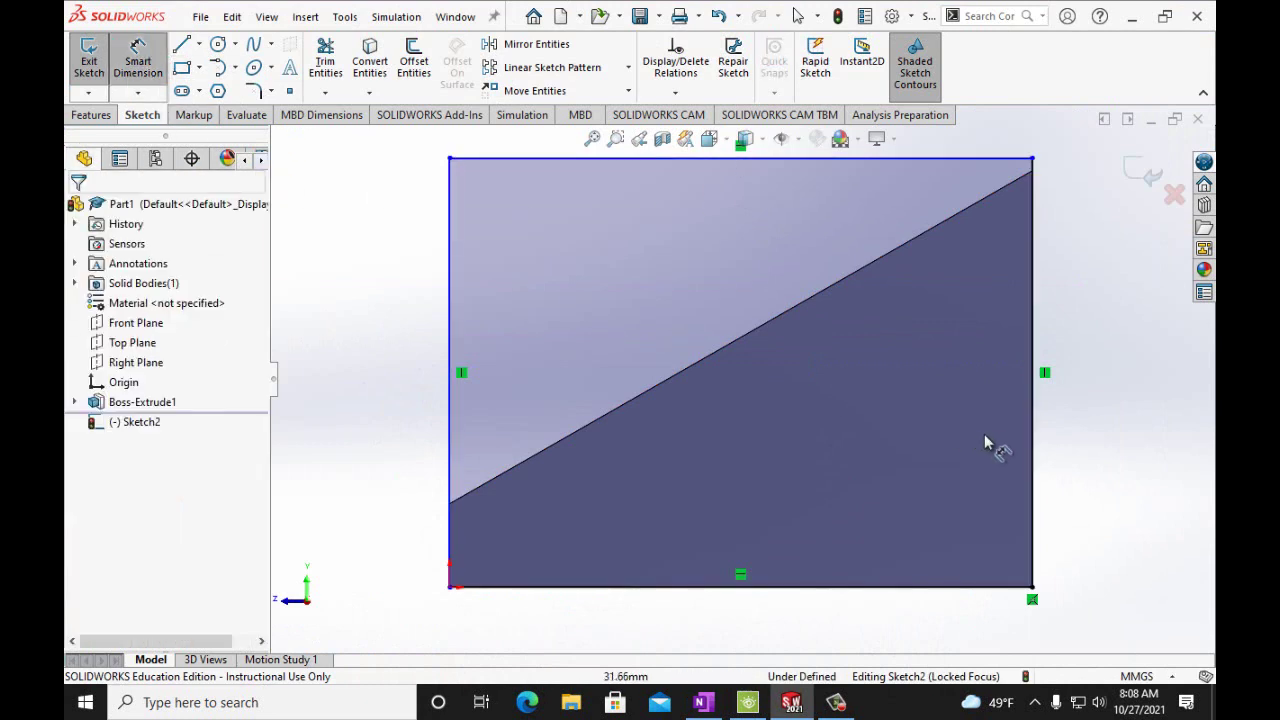
left_click(1033, 472)
left_click(1074, 468)
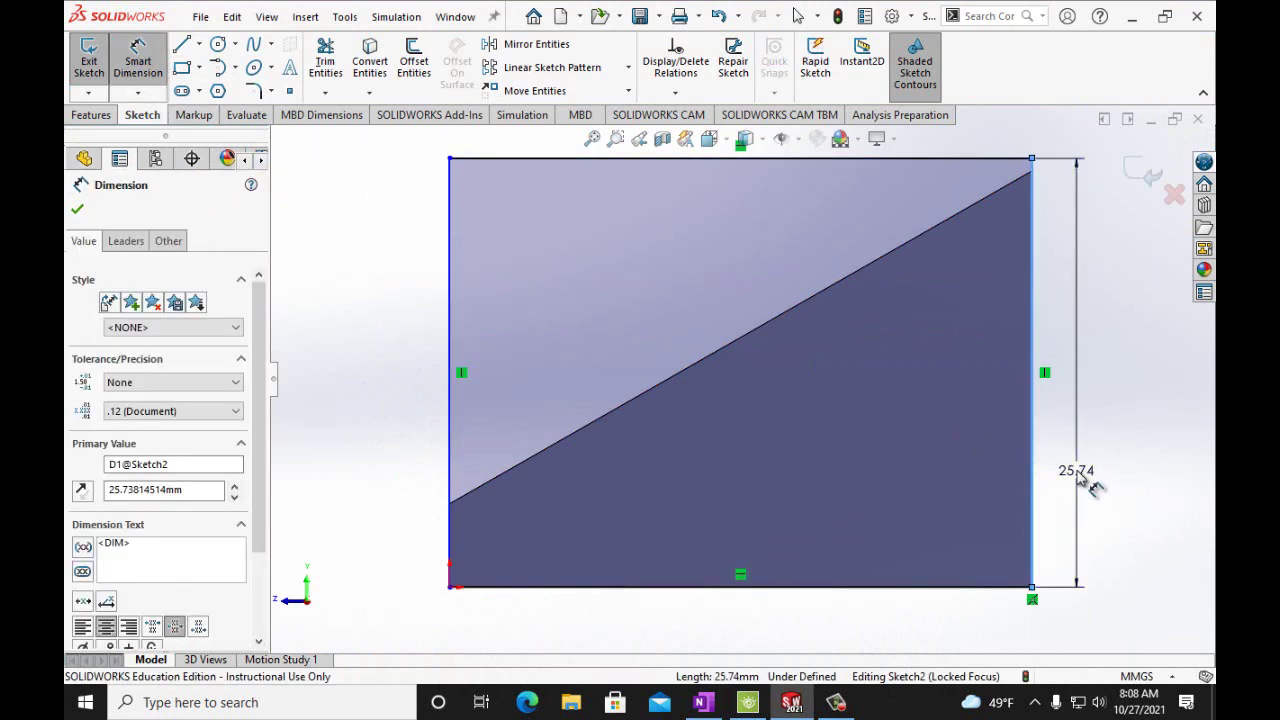
type("30mm")
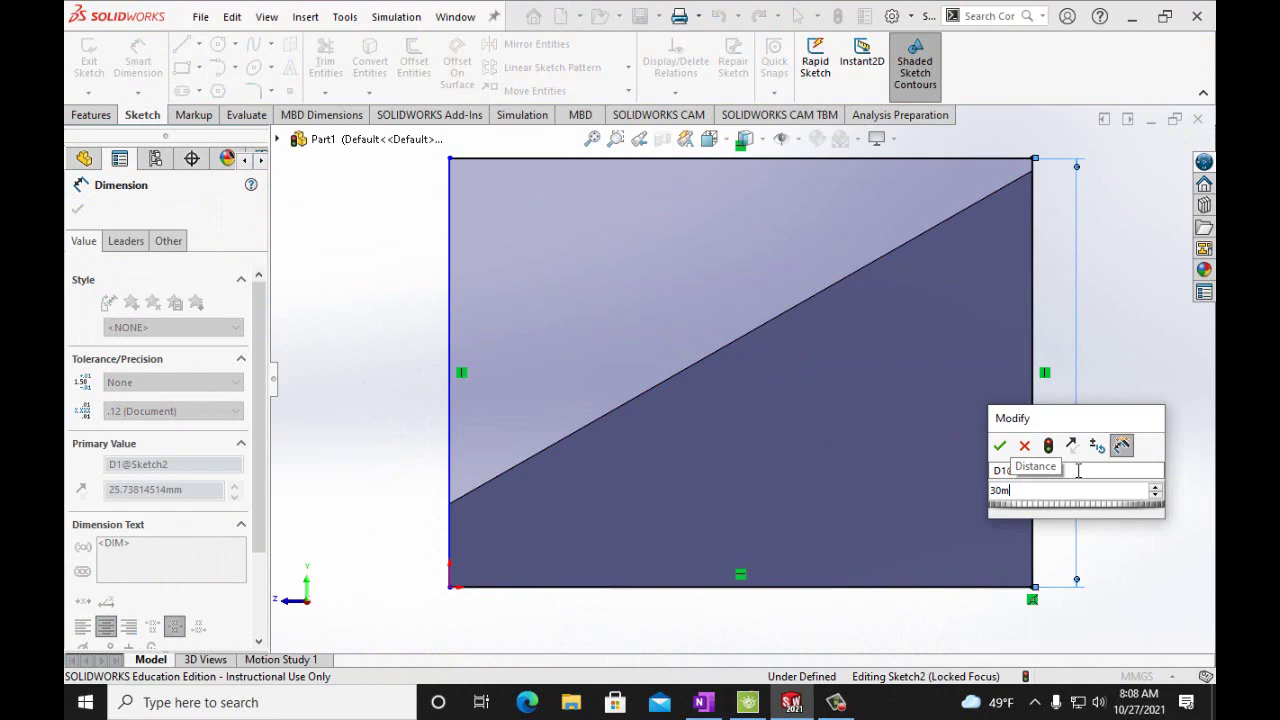
left_click(1000, 446)
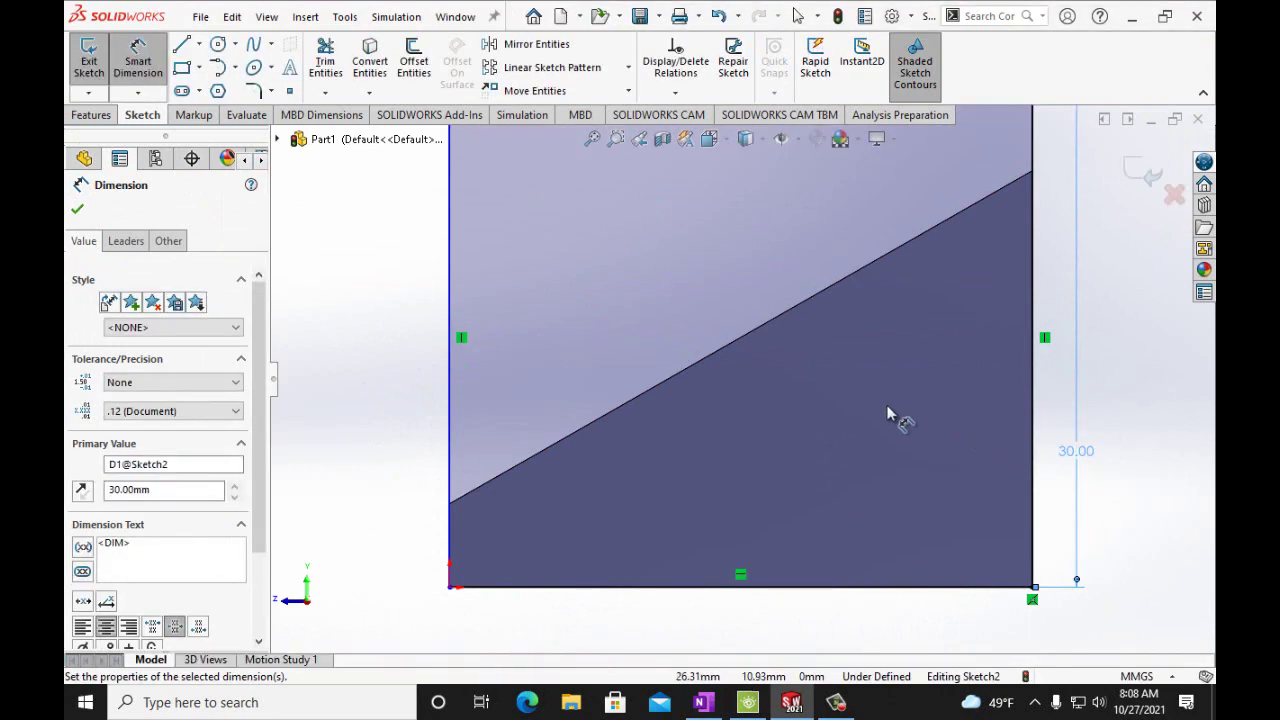
key("f")
left_click(810, 211)
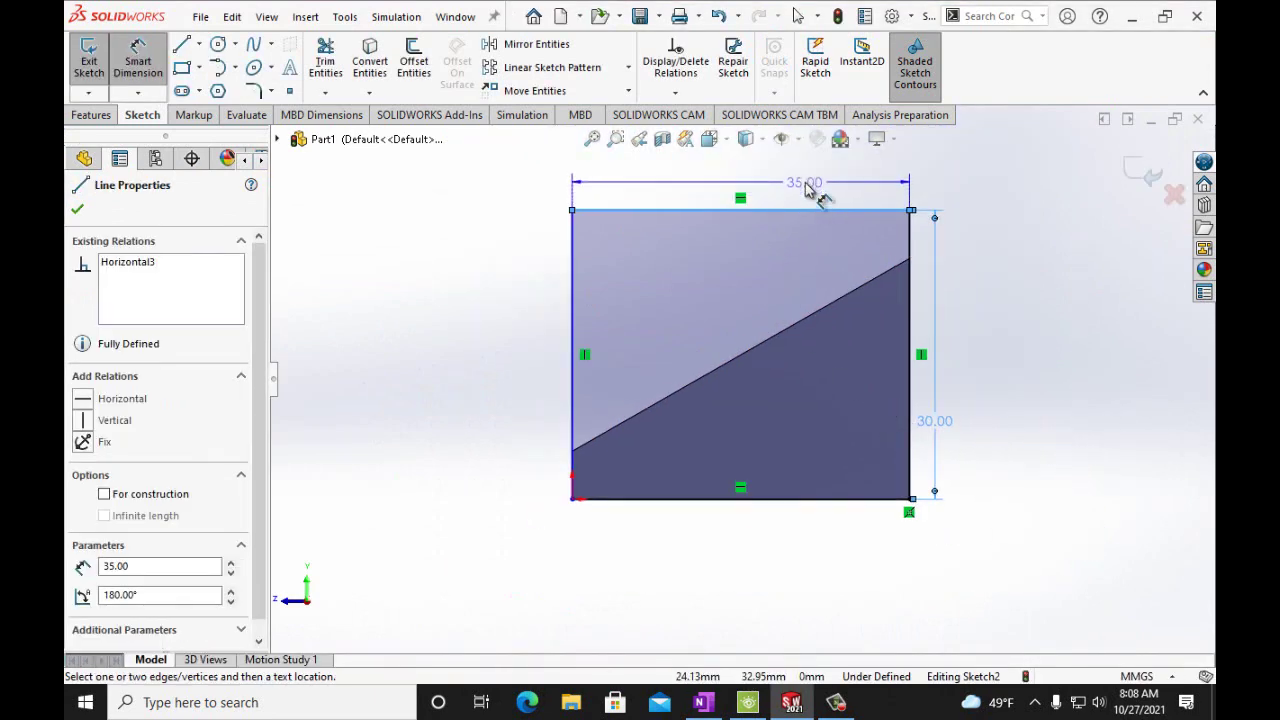
left_click(806, 182)
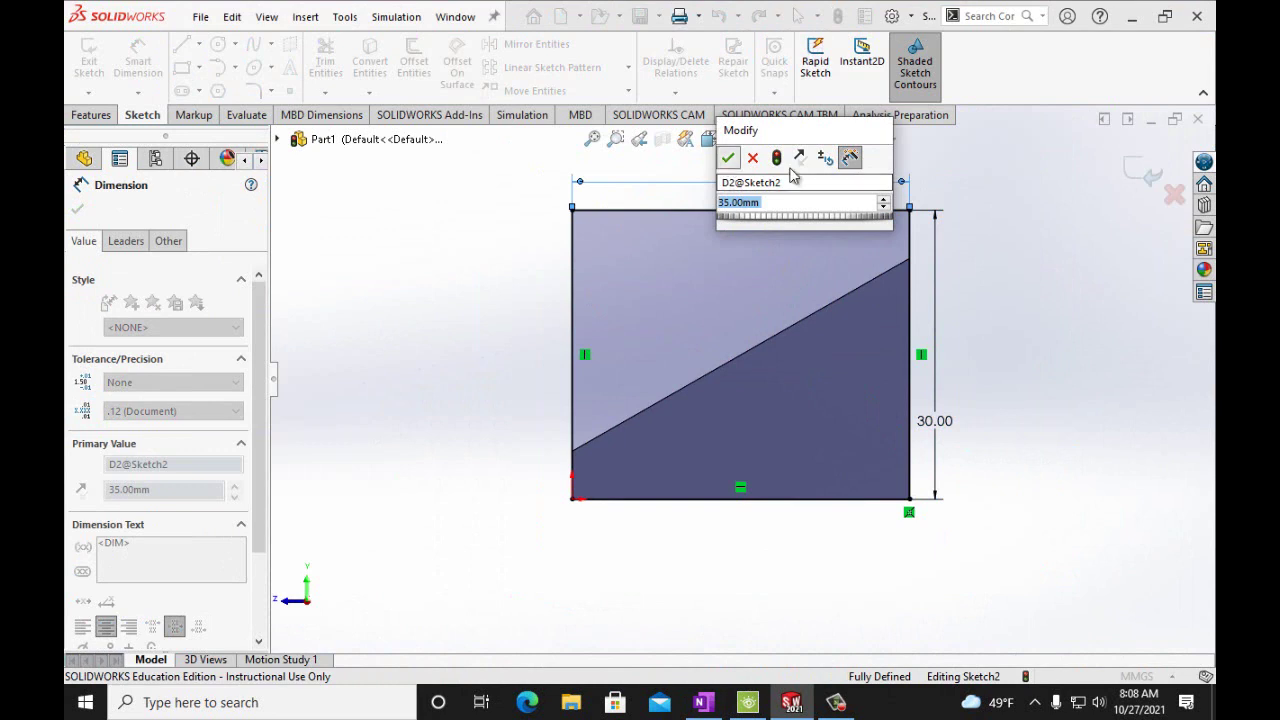
left_click(728, 157)
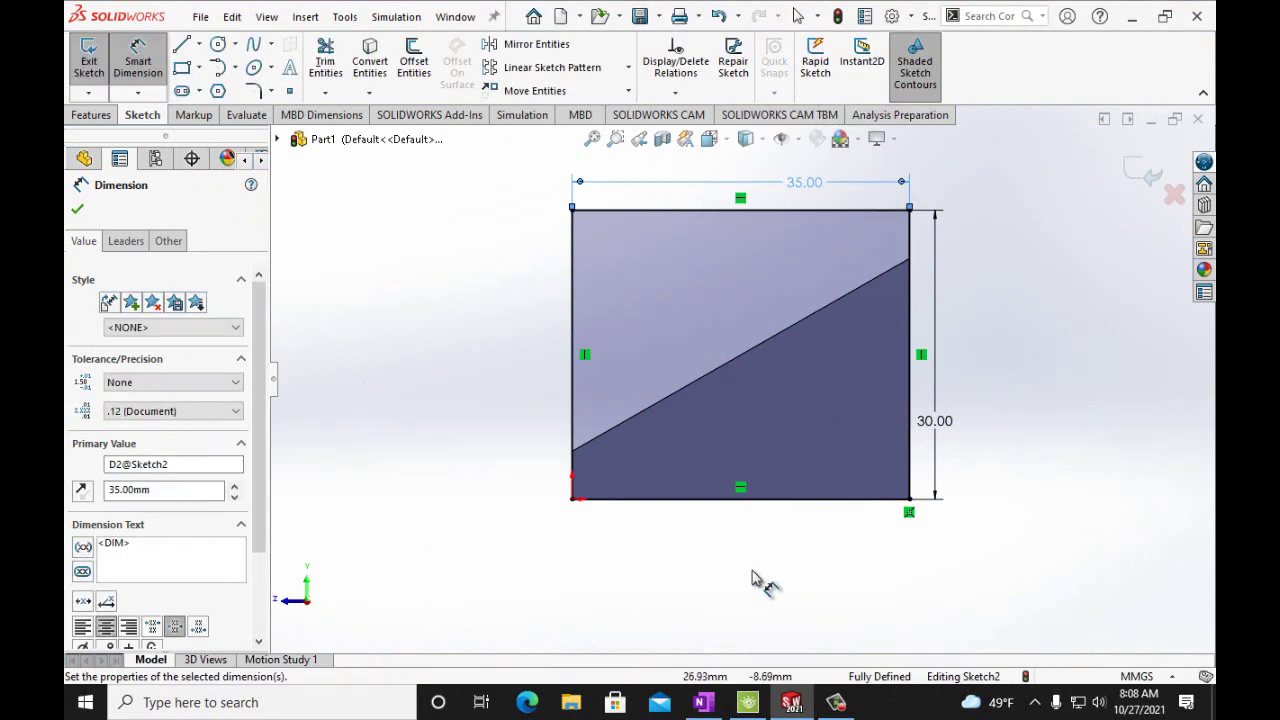
left_click(77, 209)
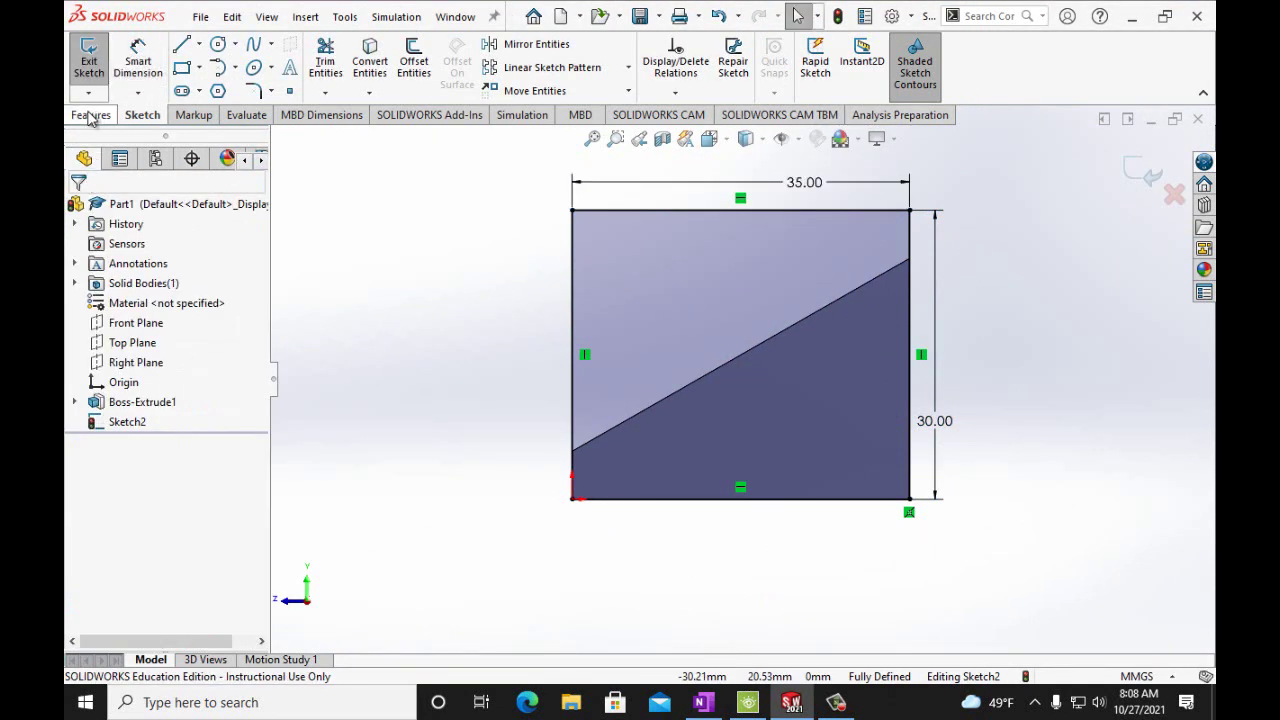
left_click(90, 116)
- Start an Extruded Boss/Base on the rectangle and check the textbook page in OneNote
left_click(96, 58)
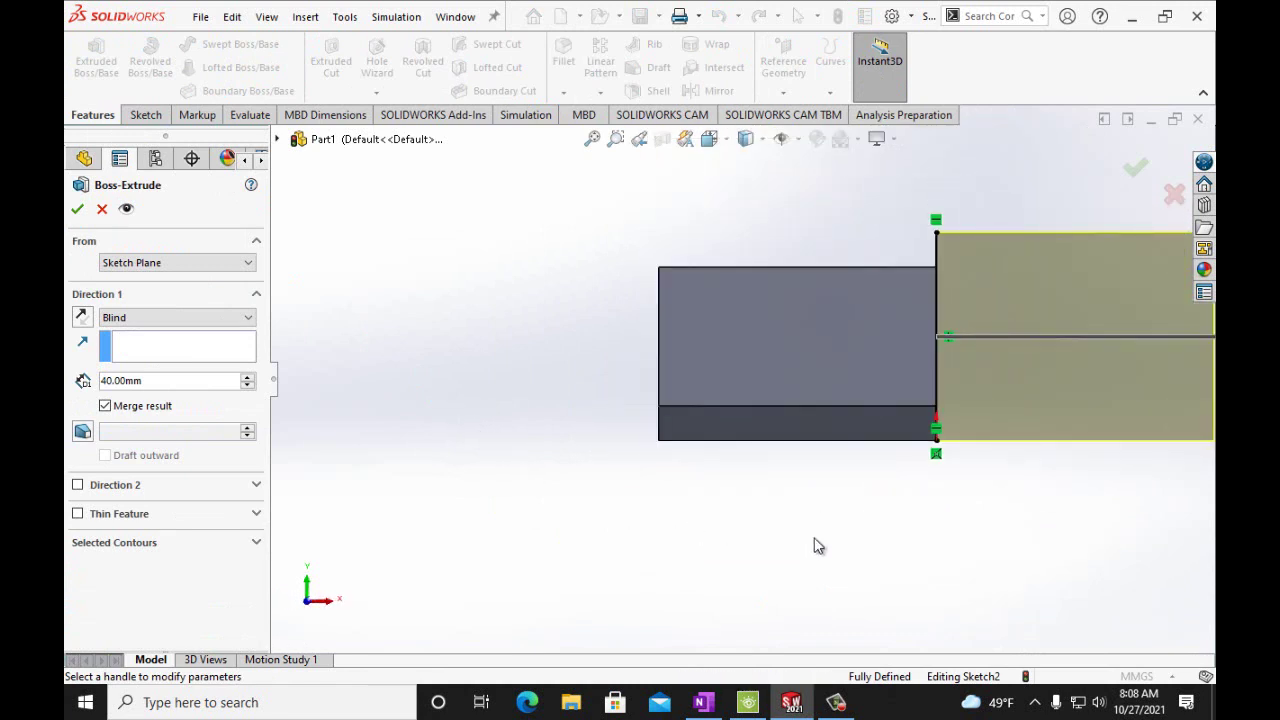
left_click(699, 703)
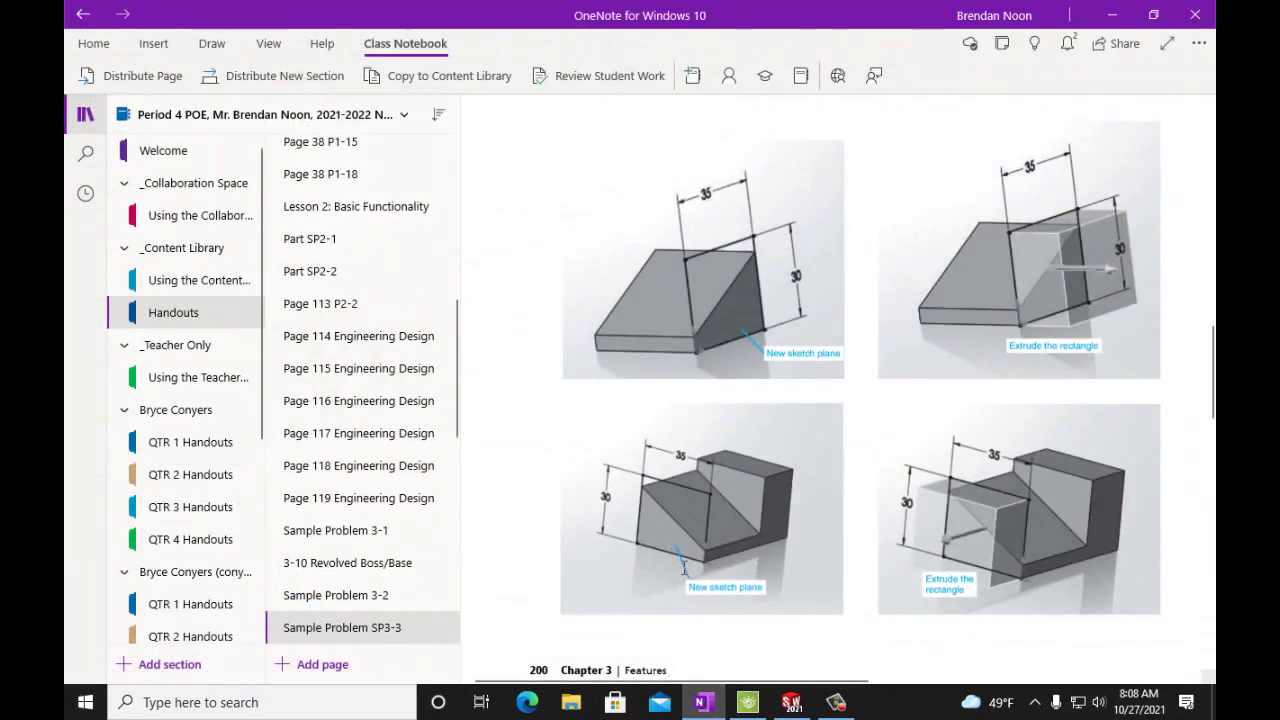
scroll(680, 550, "down", 5)
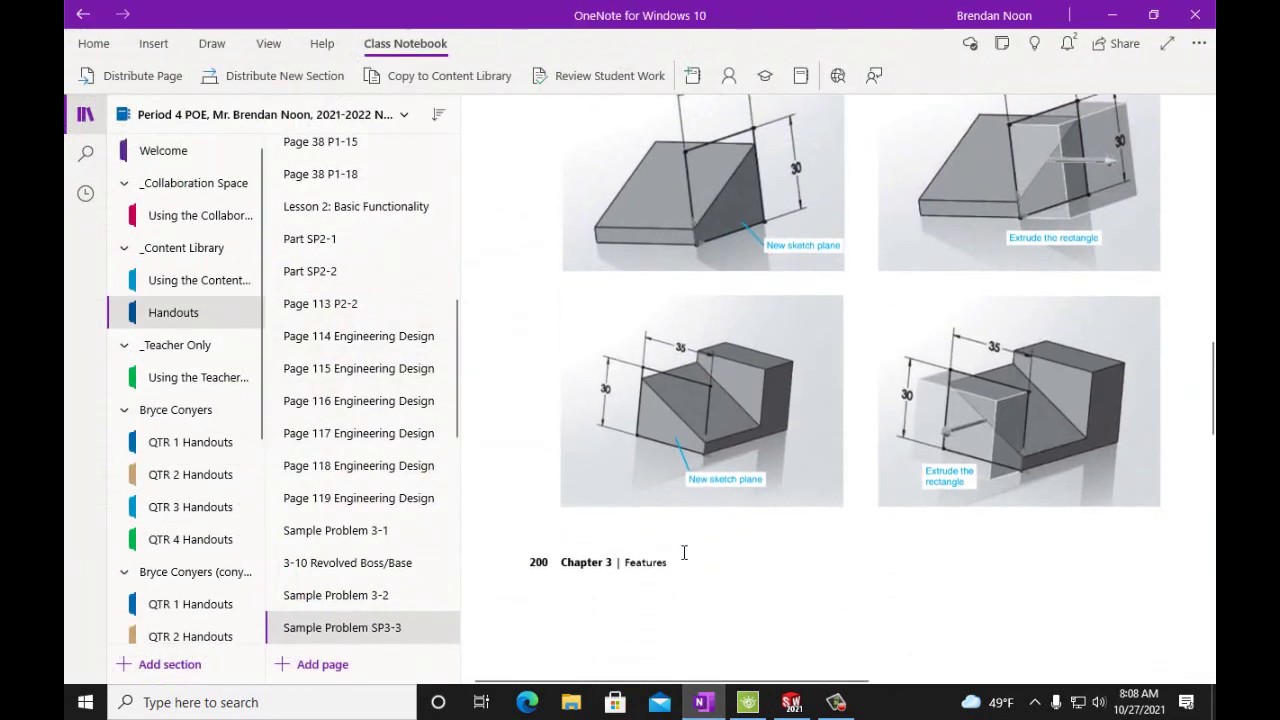
scroll(684, 552, "down", 3)
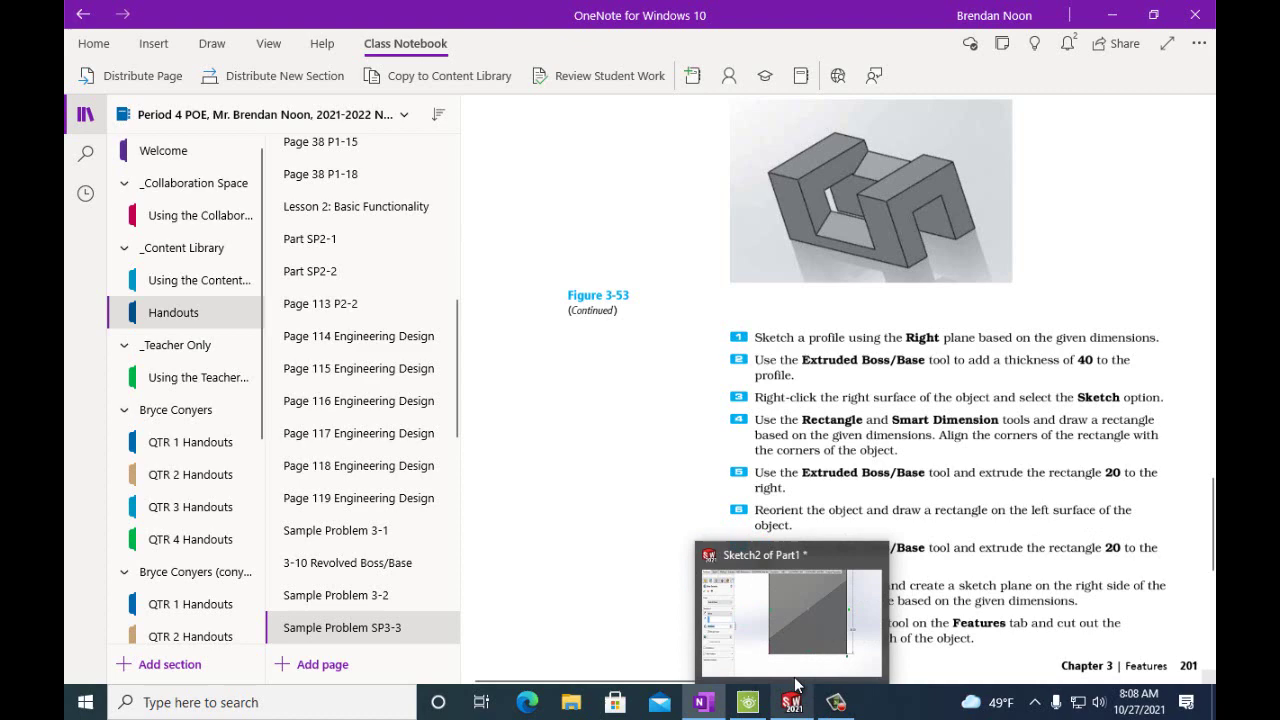
scroll(772, 446, "up", 6)
scroll(772, 446, "up", 1)
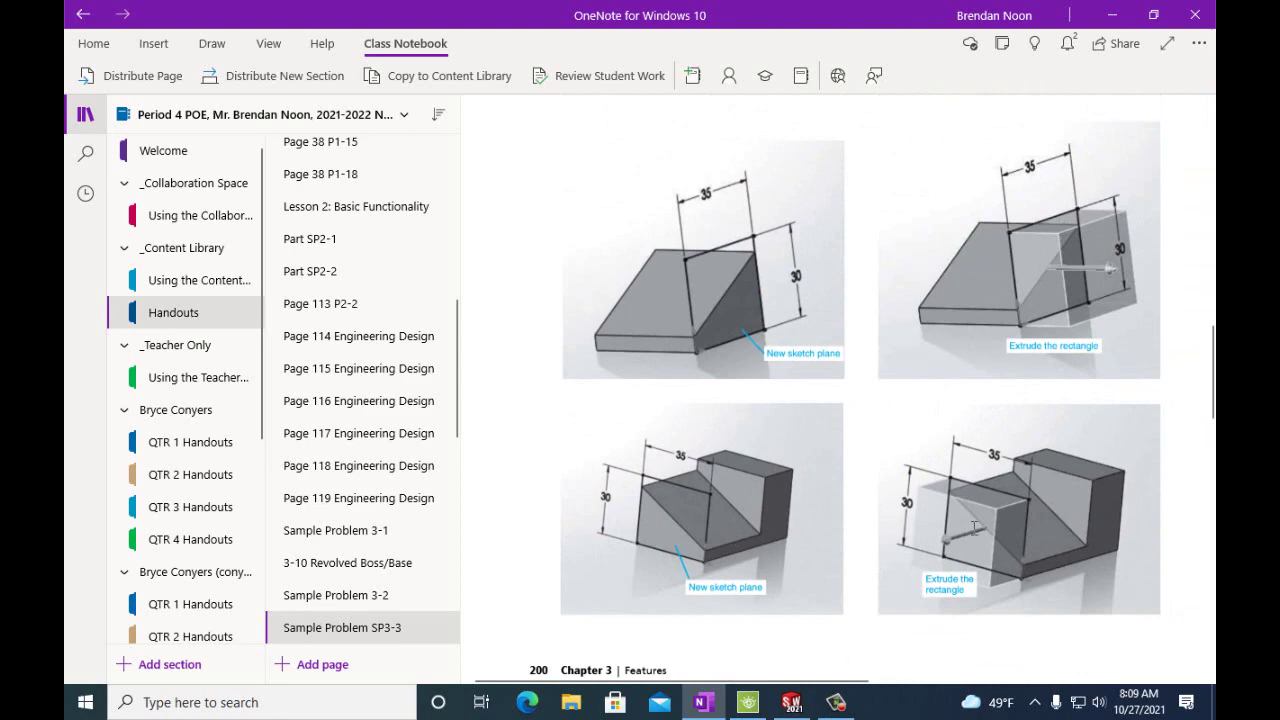
- Set the rectangle's extrusion depth and accept it as Boss-Extrude2, a raised block beside the wedge
left_click(791, 702)
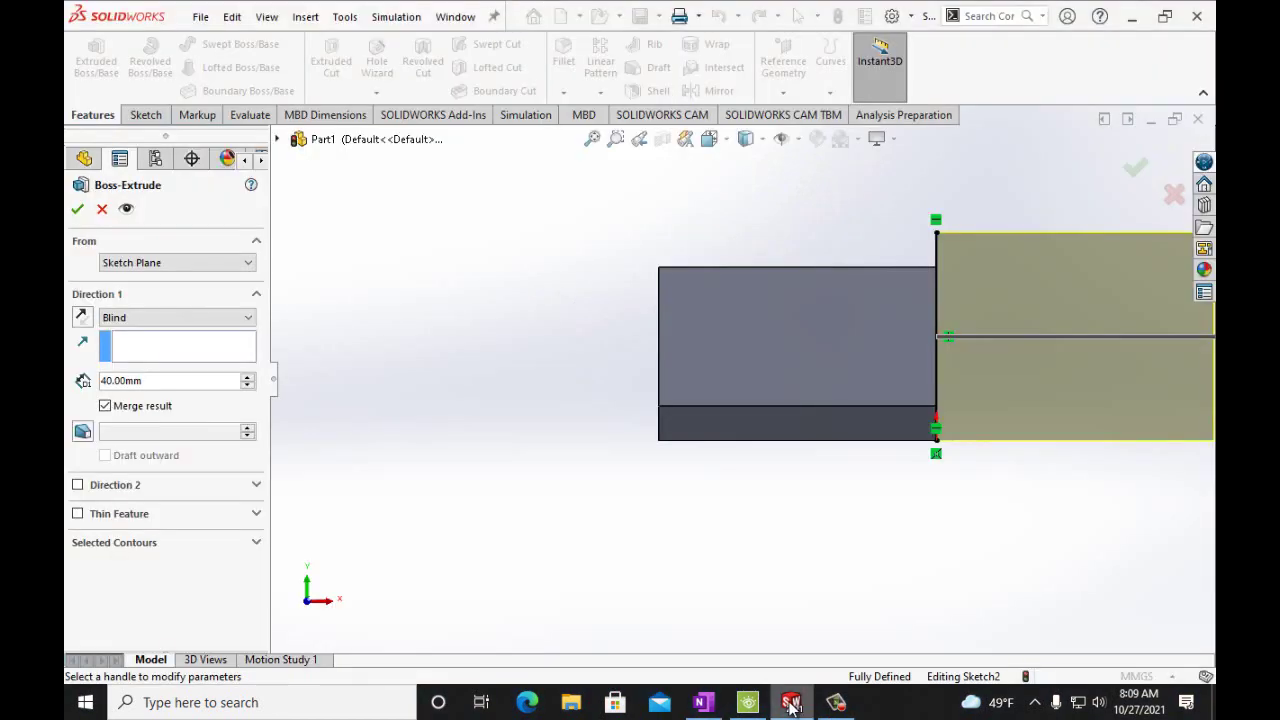
left_click(107, 381)
type("25")
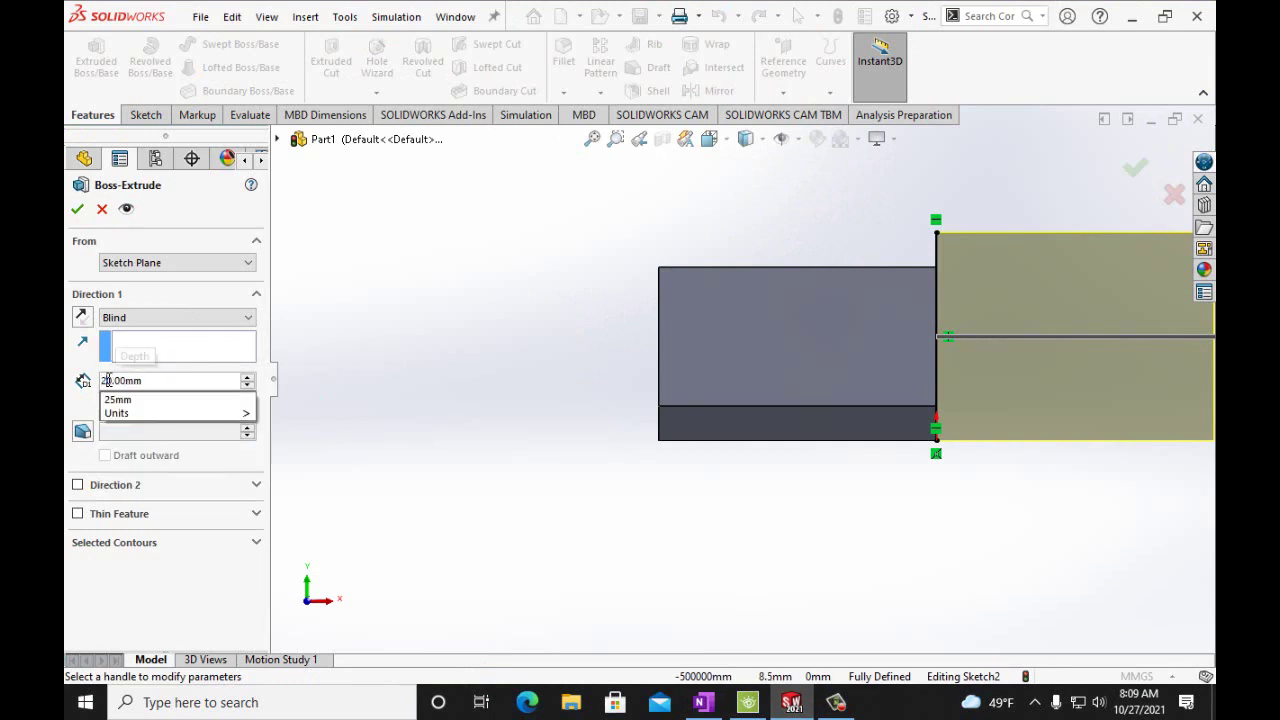
key("Return")
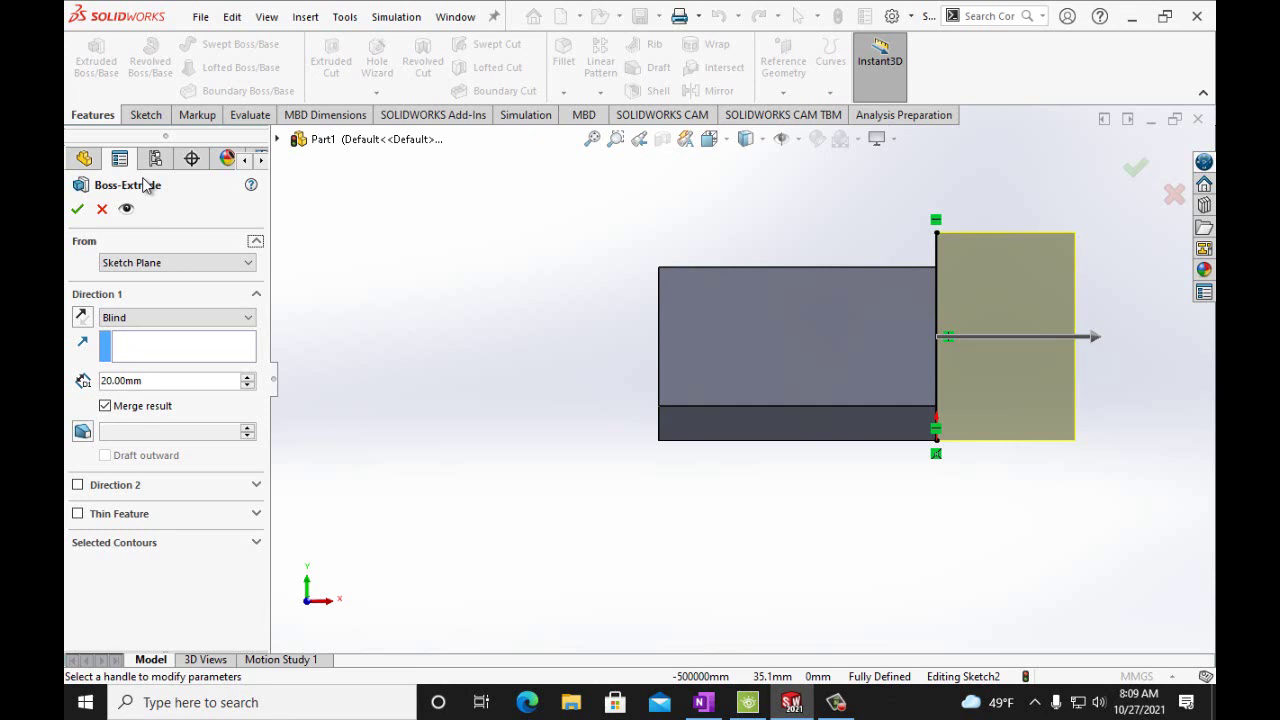
left_click(78, 209)
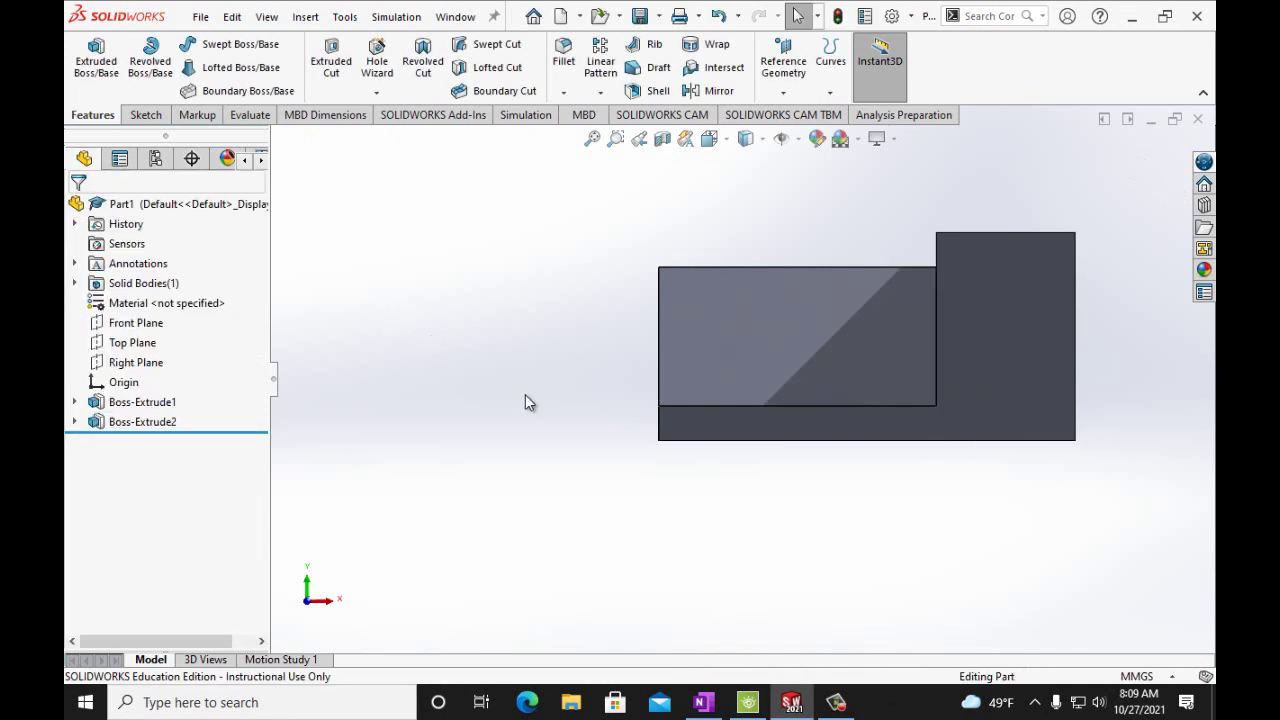
- Turn to a side view and start a new sketch on the part's opposite side face
key("ctrl+3")
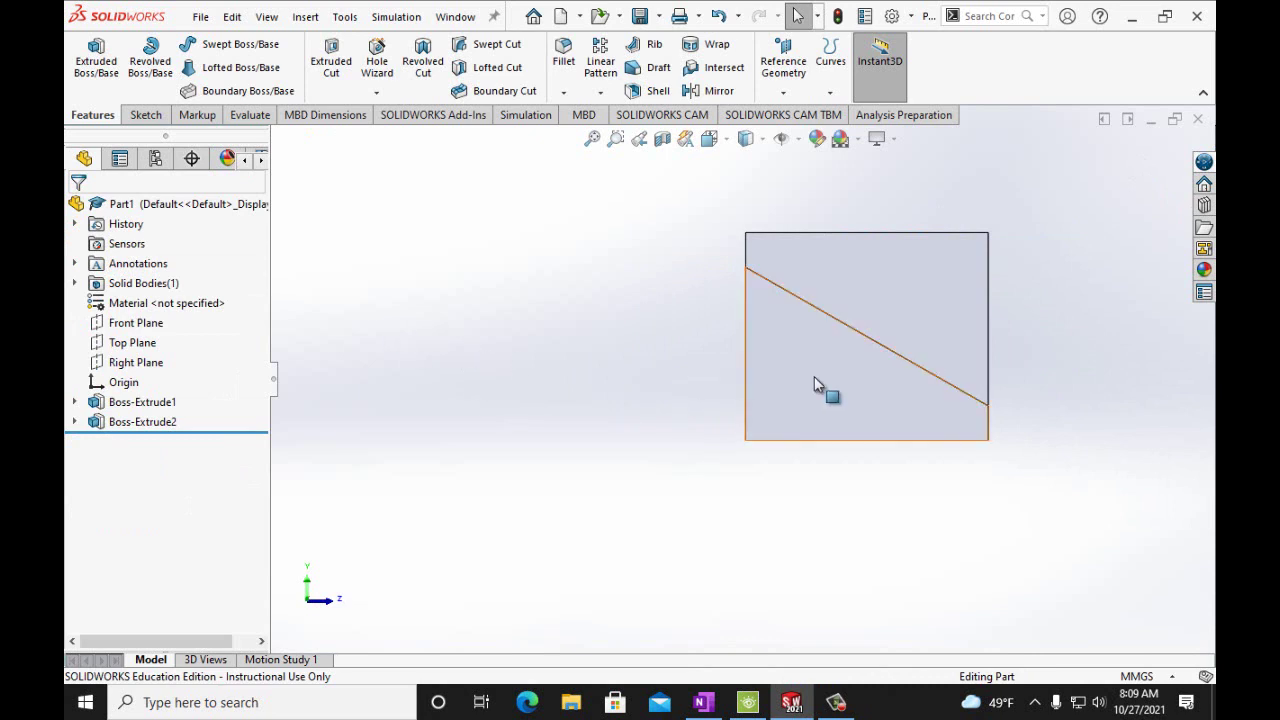
left_click(842, 385)
left_click(145, 114)
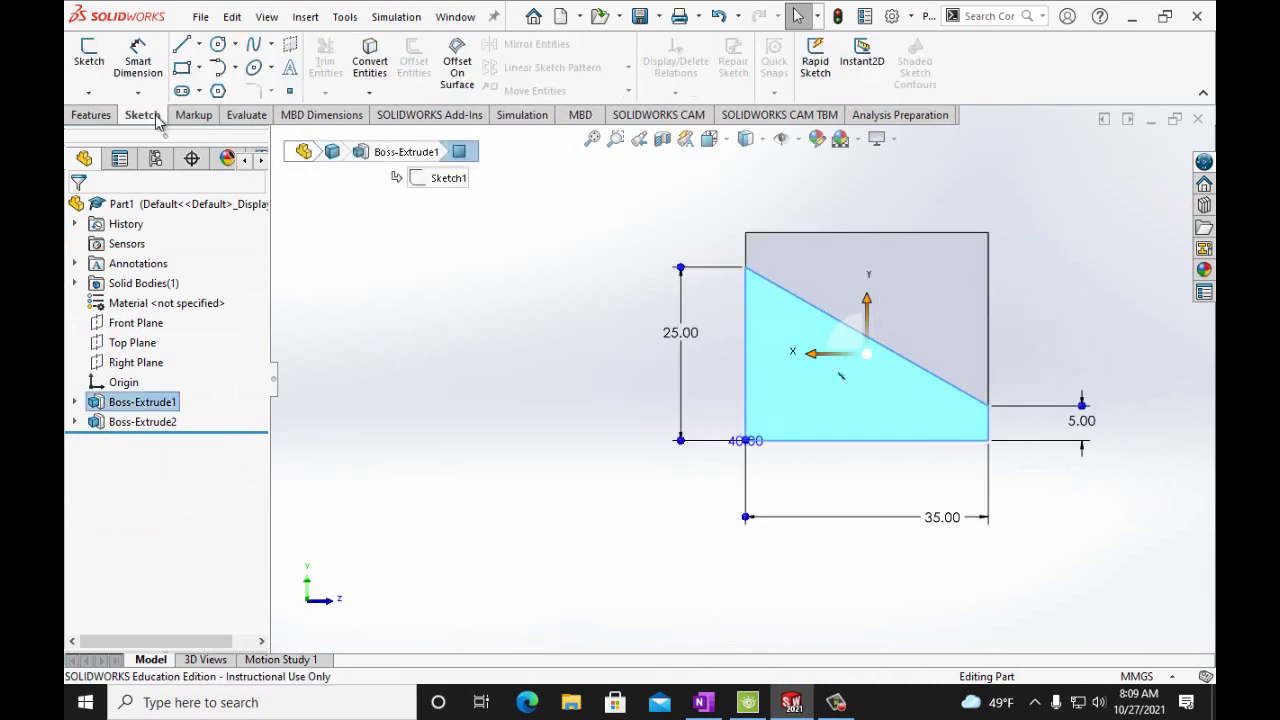
left_click(91, 70)
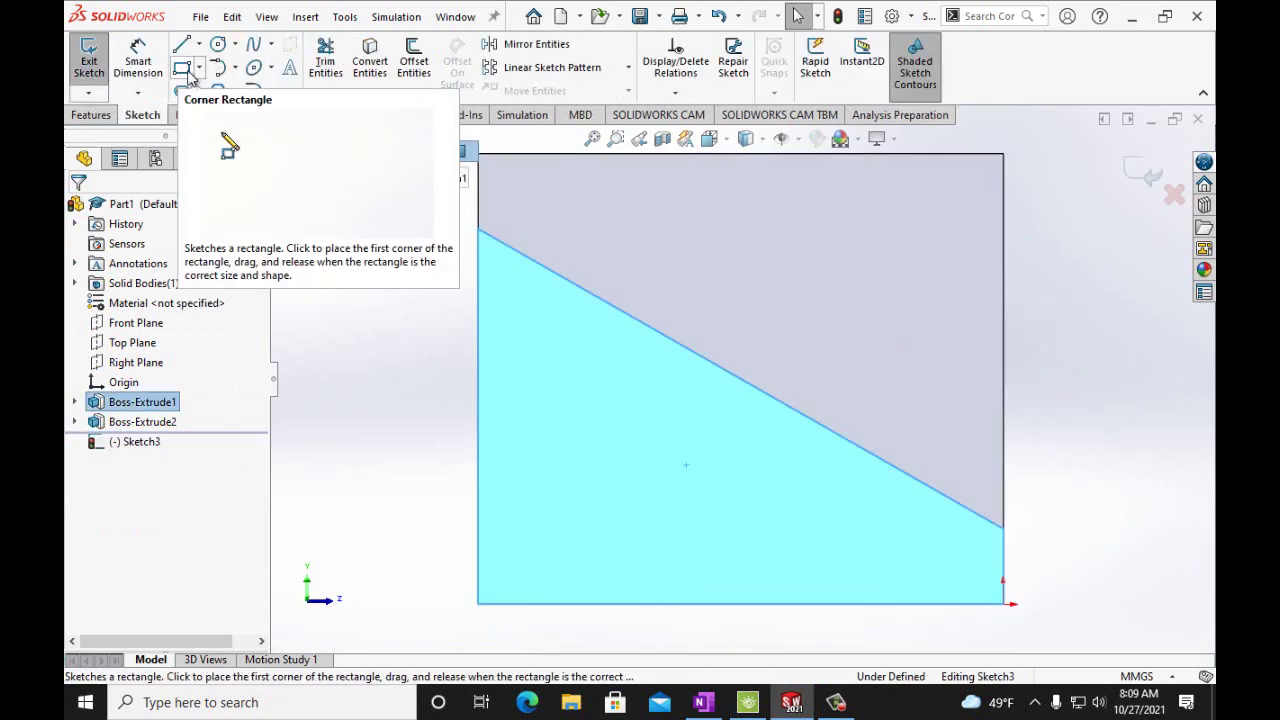
- Draw a corner rectangle spanning the whole face and begin extruding it 20 mm
left_click(200, 78)
left_click(215, 91)
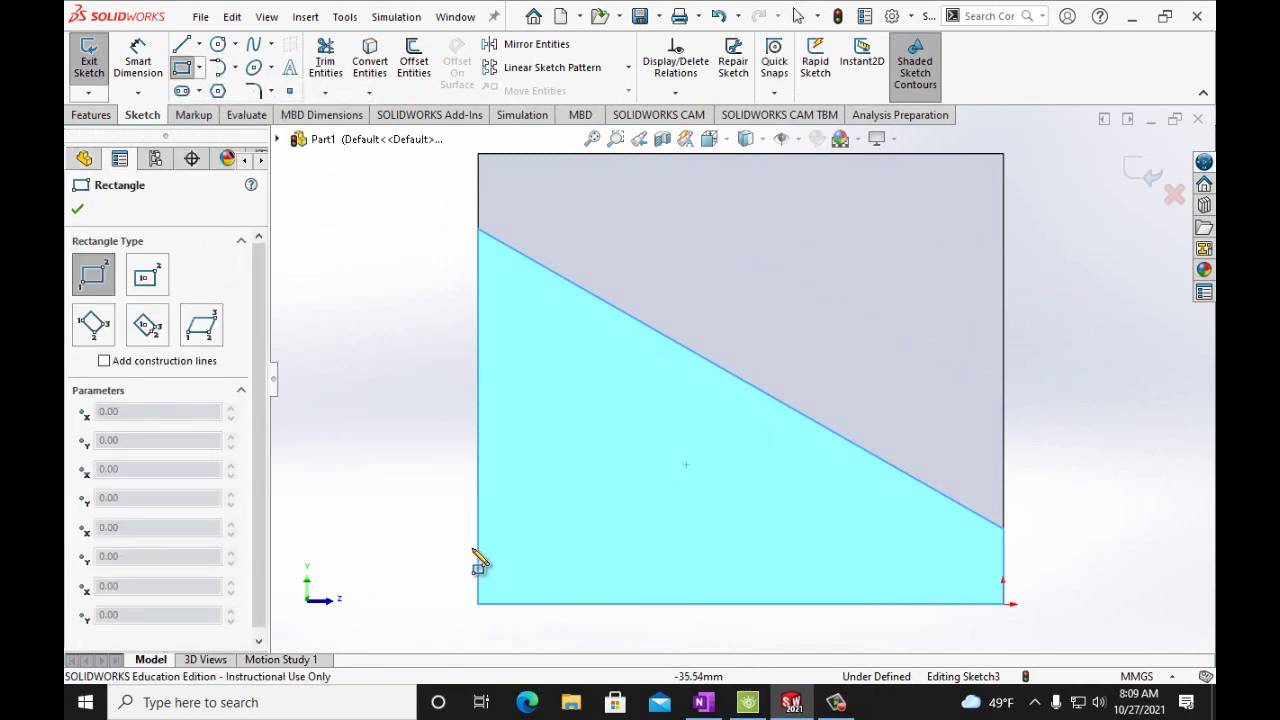
left_click(479, 603)
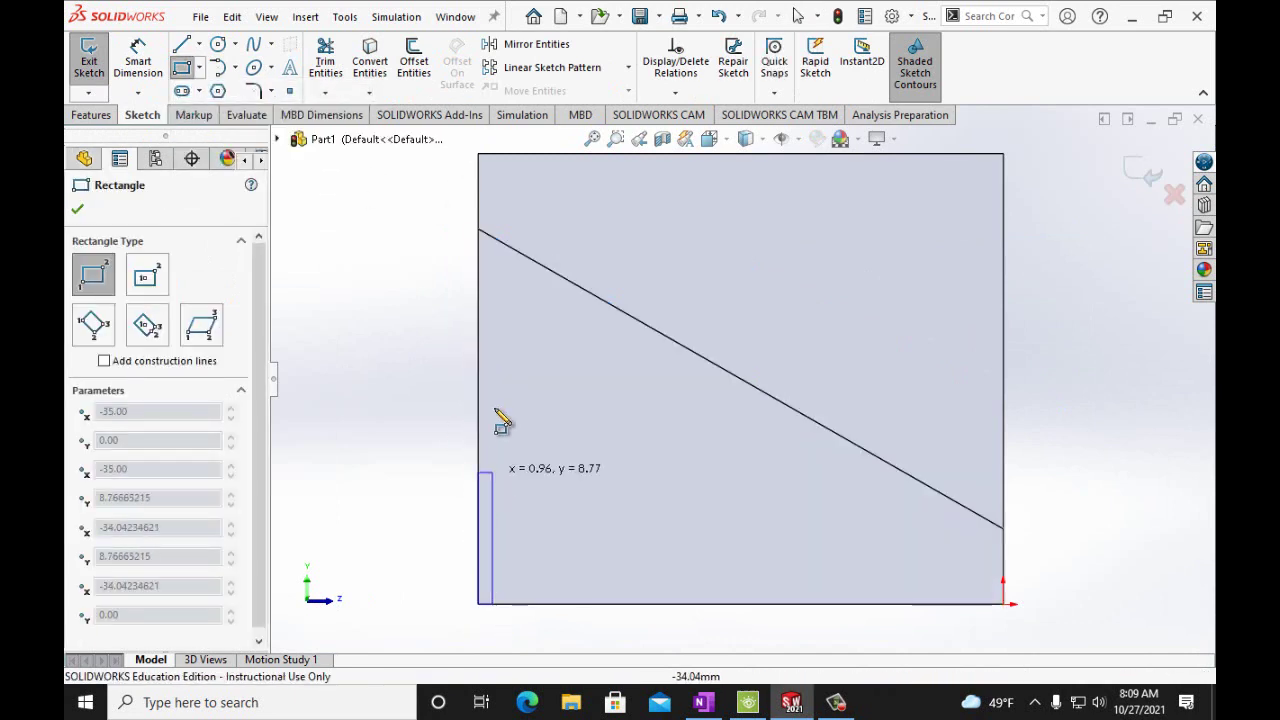
left_click(1003, 154)
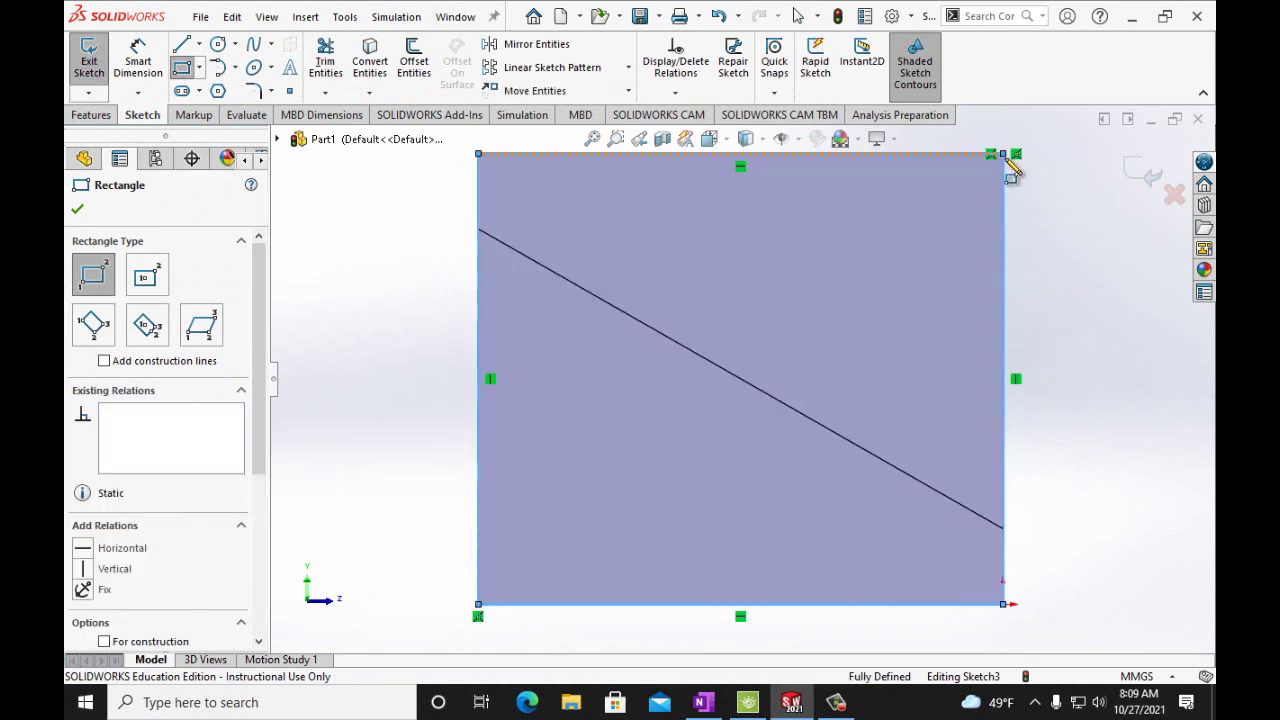
left_click(77, 209)
left_click(90, 115)
left_click(96, 60)
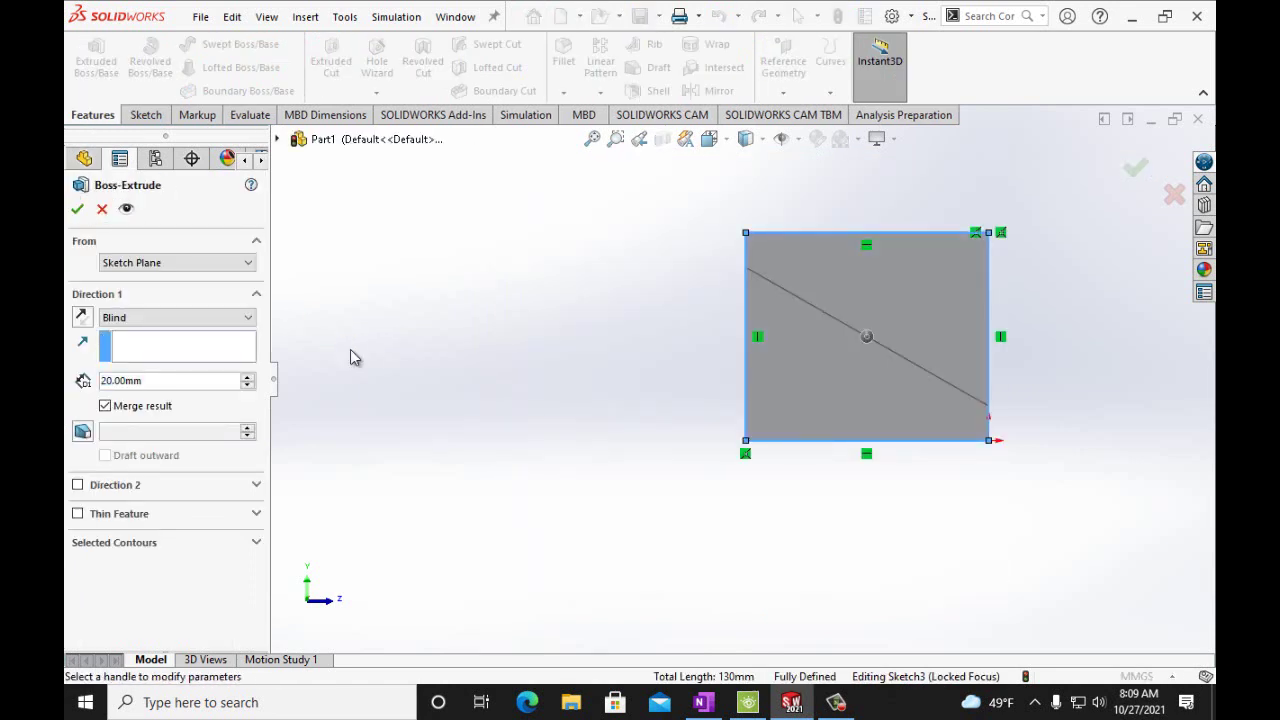
- Accept the 20 mm extrusion as Boss-Extrude3 and turn the part to its Right view
key("ctrl+1")
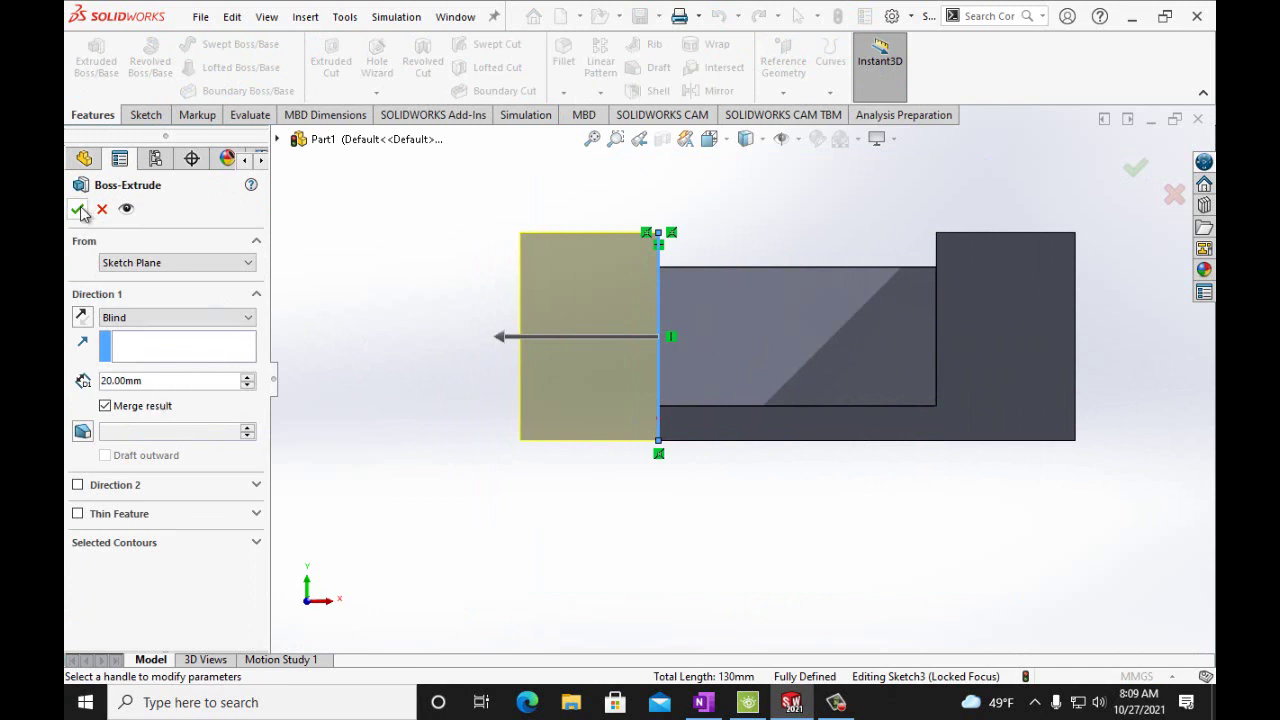
key("Return")
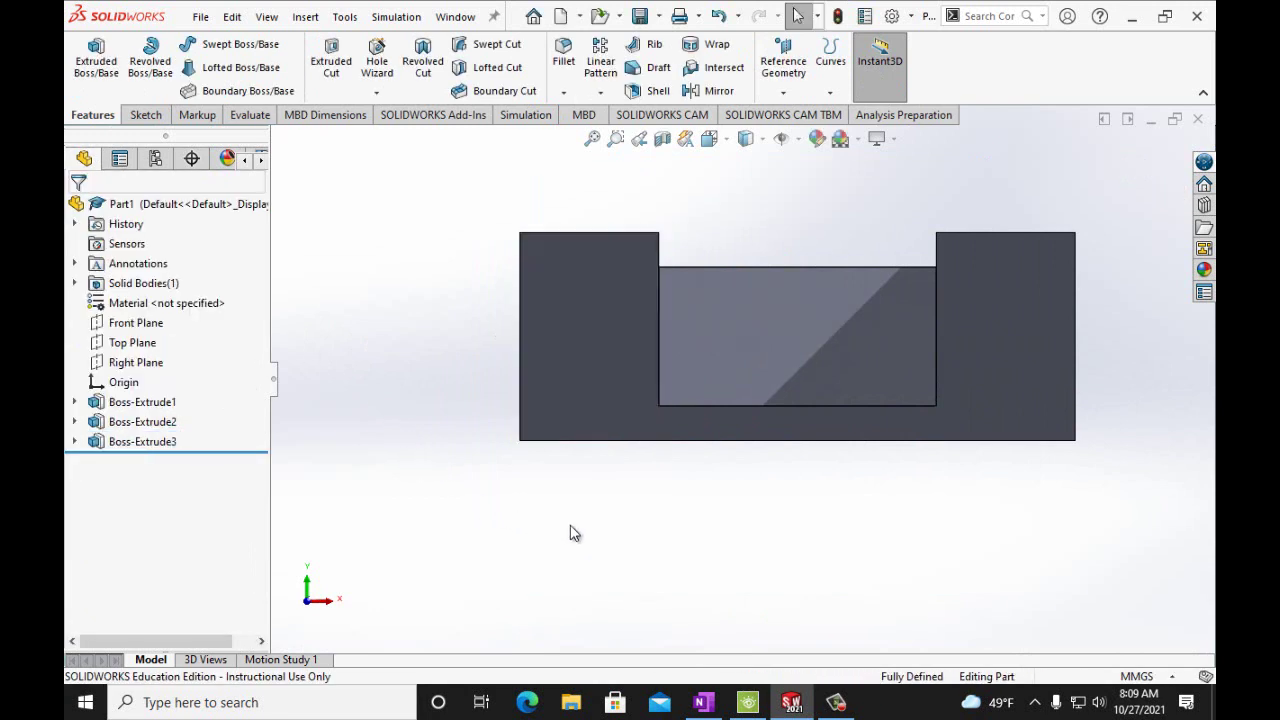
key("ctrl+7")
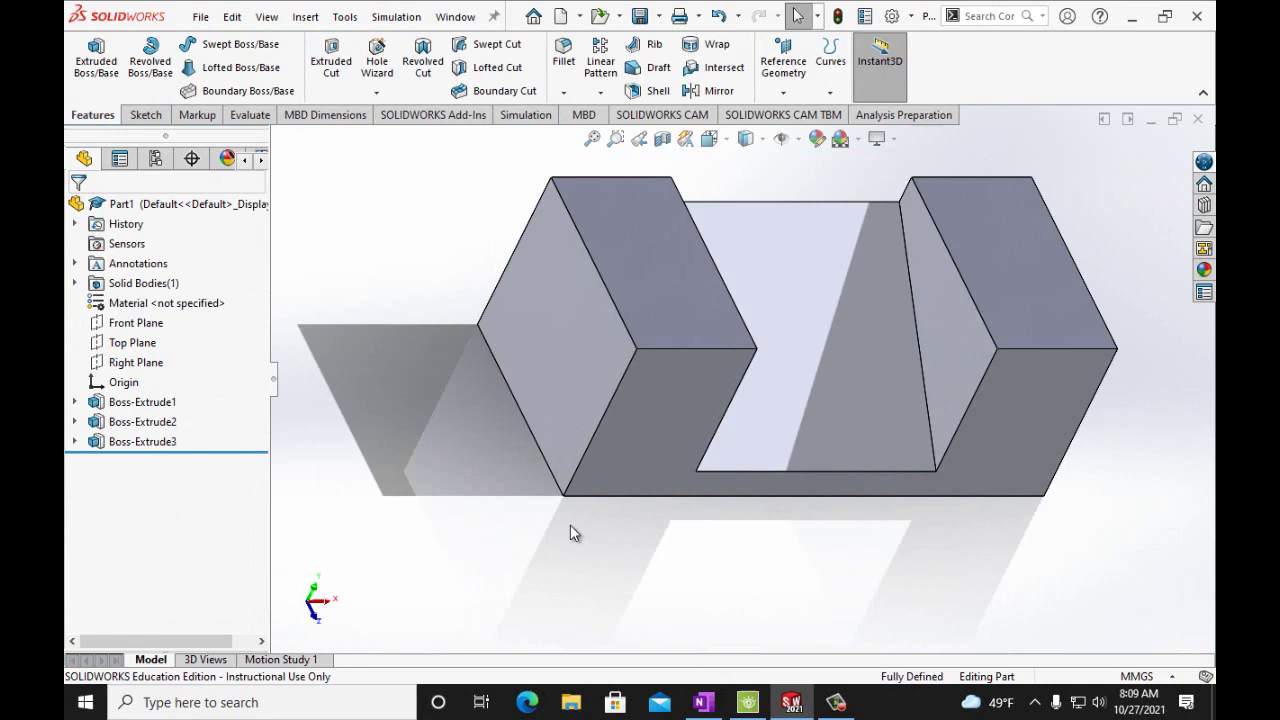
key("ctrl+1")
key("ctrl+7")
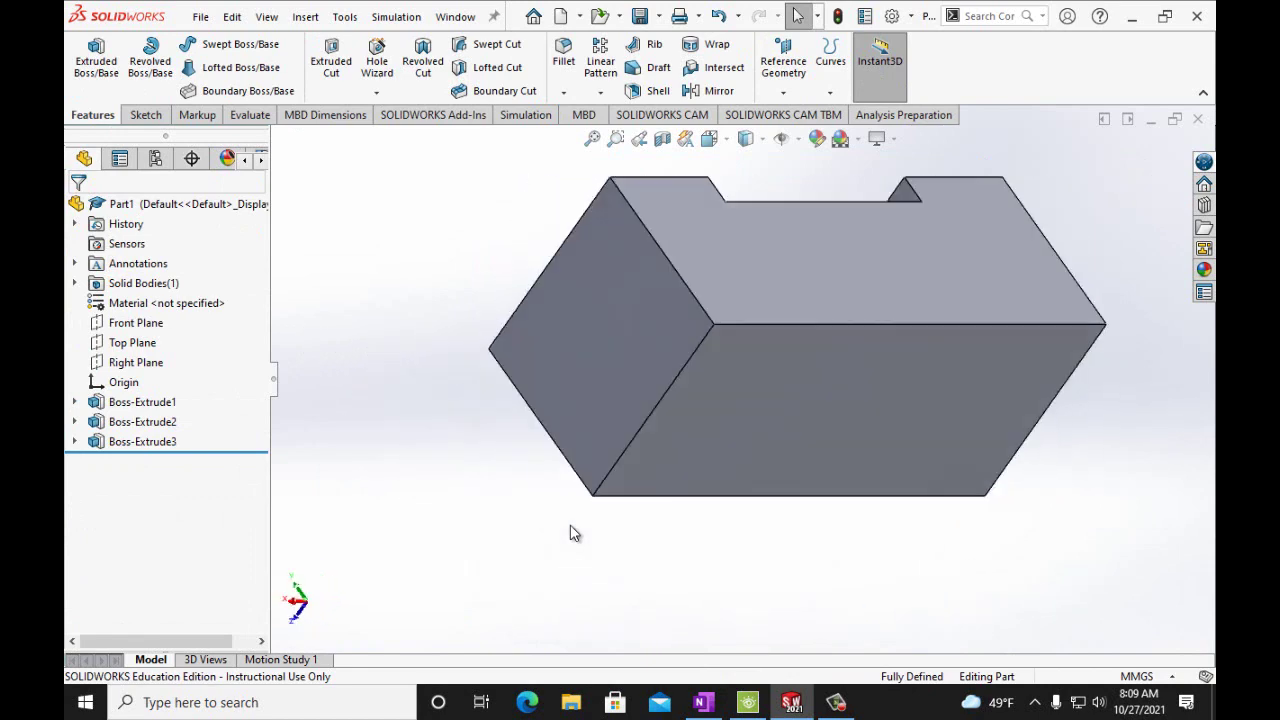
left_click(728, 140)
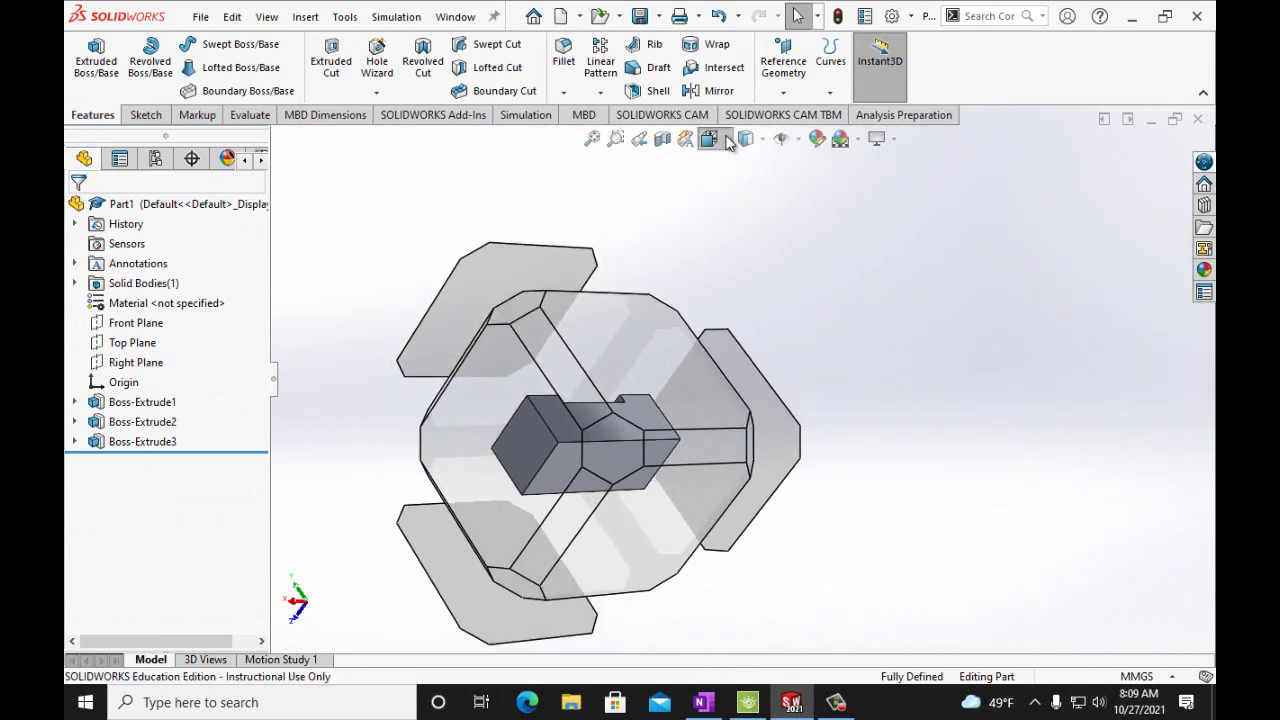
left_click(760, 214)
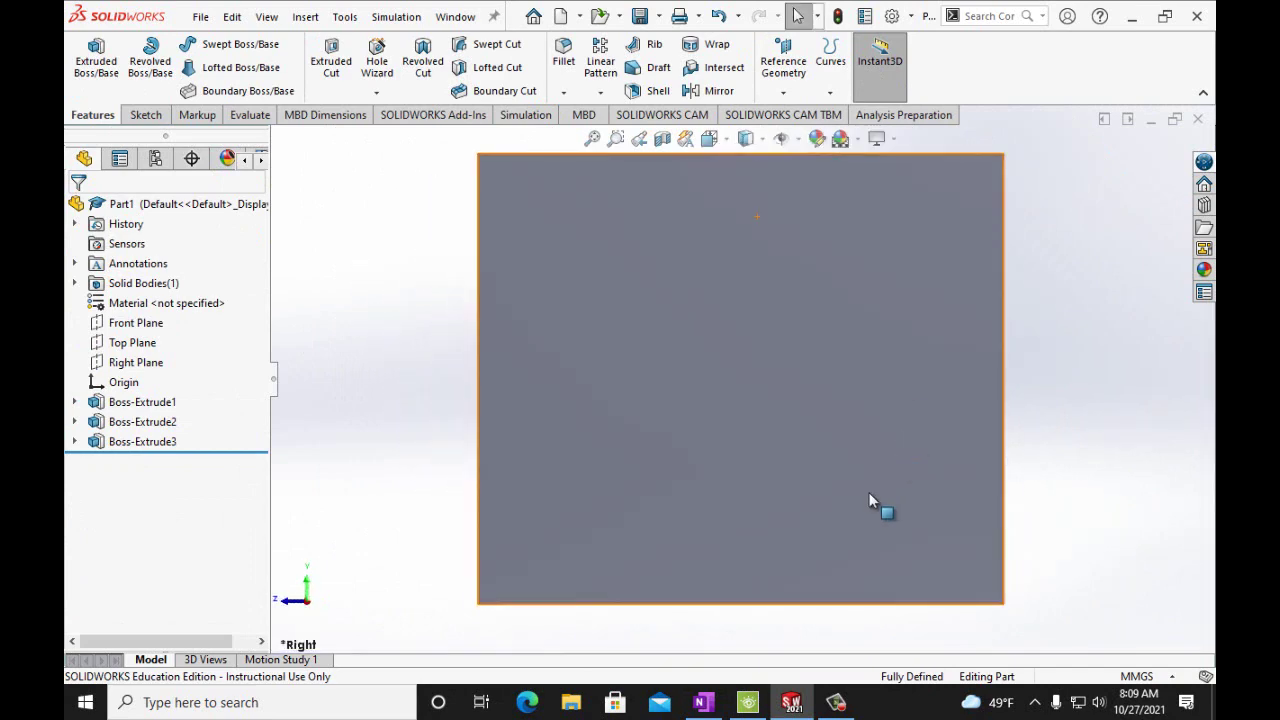
- Scroll OneNote to Figure 3-53 to read the 10, 20 and 10 cut sizes, then return to SOLIDWORKS
mouse_move(797, 712)
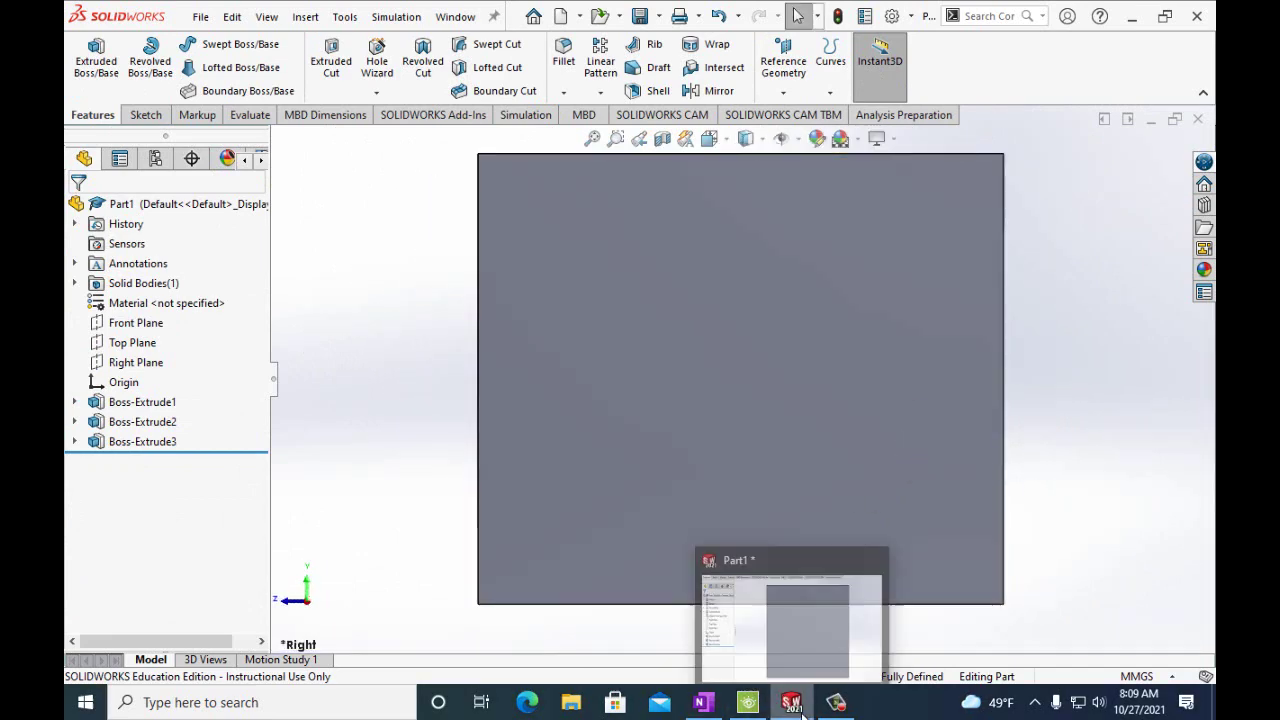
left_click(704, 704)
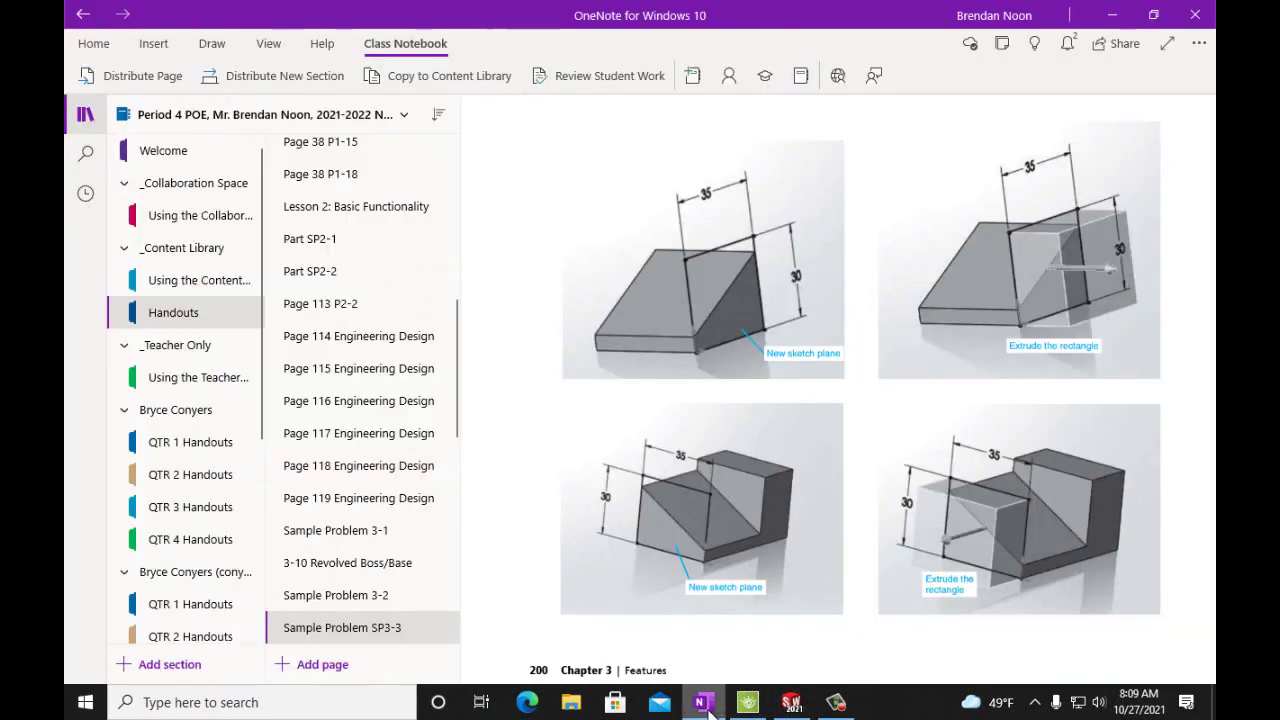
scroll(817, 611, "down", 8)
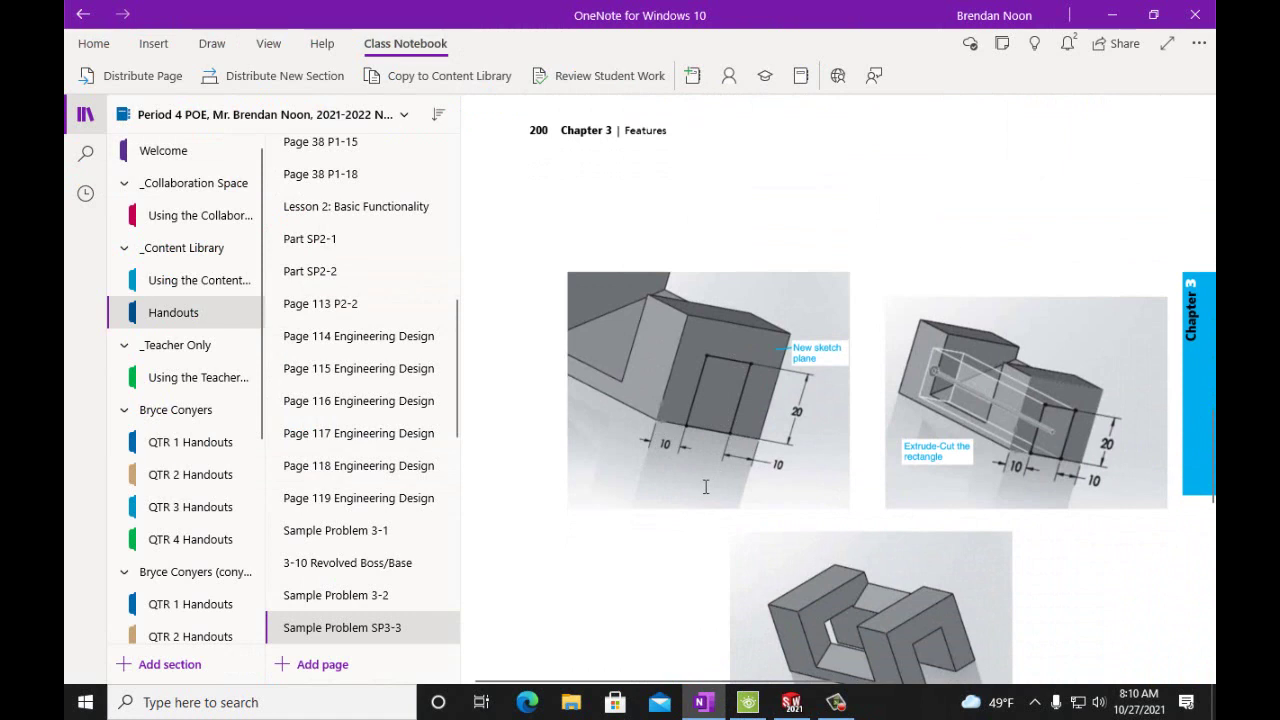
scroll(705, 487, "down", 3)
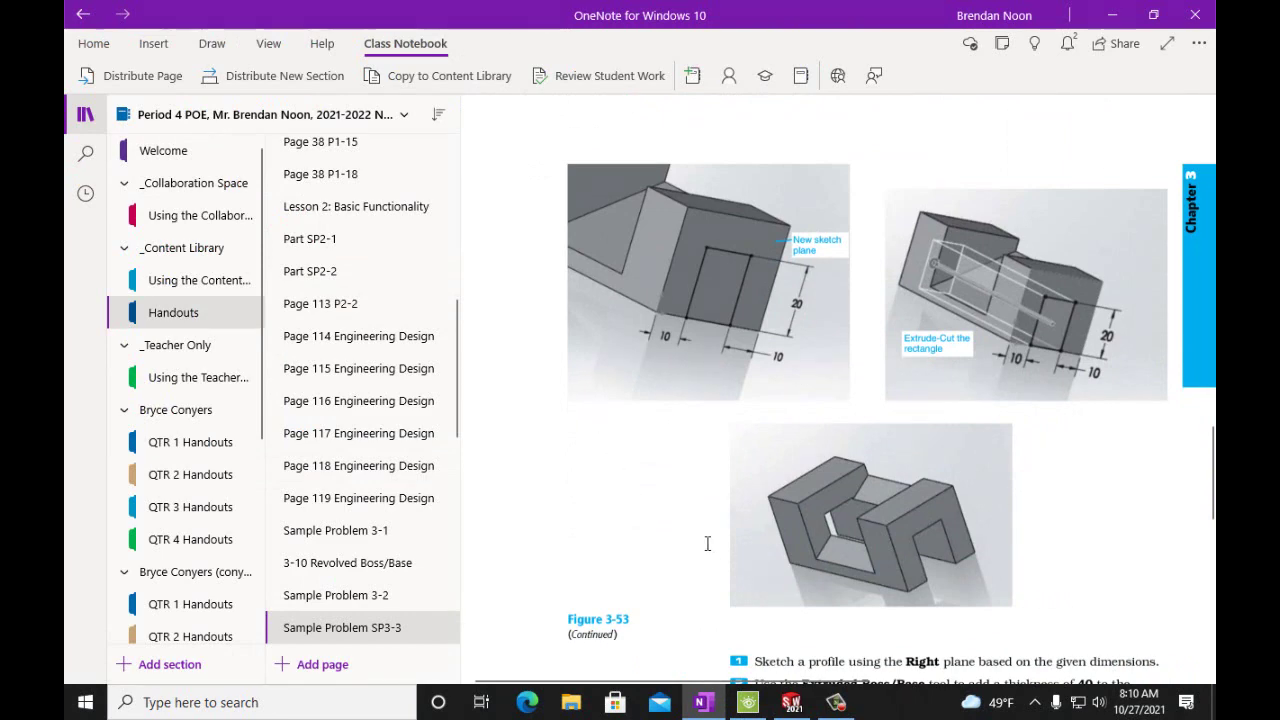
left_click(792, 700)
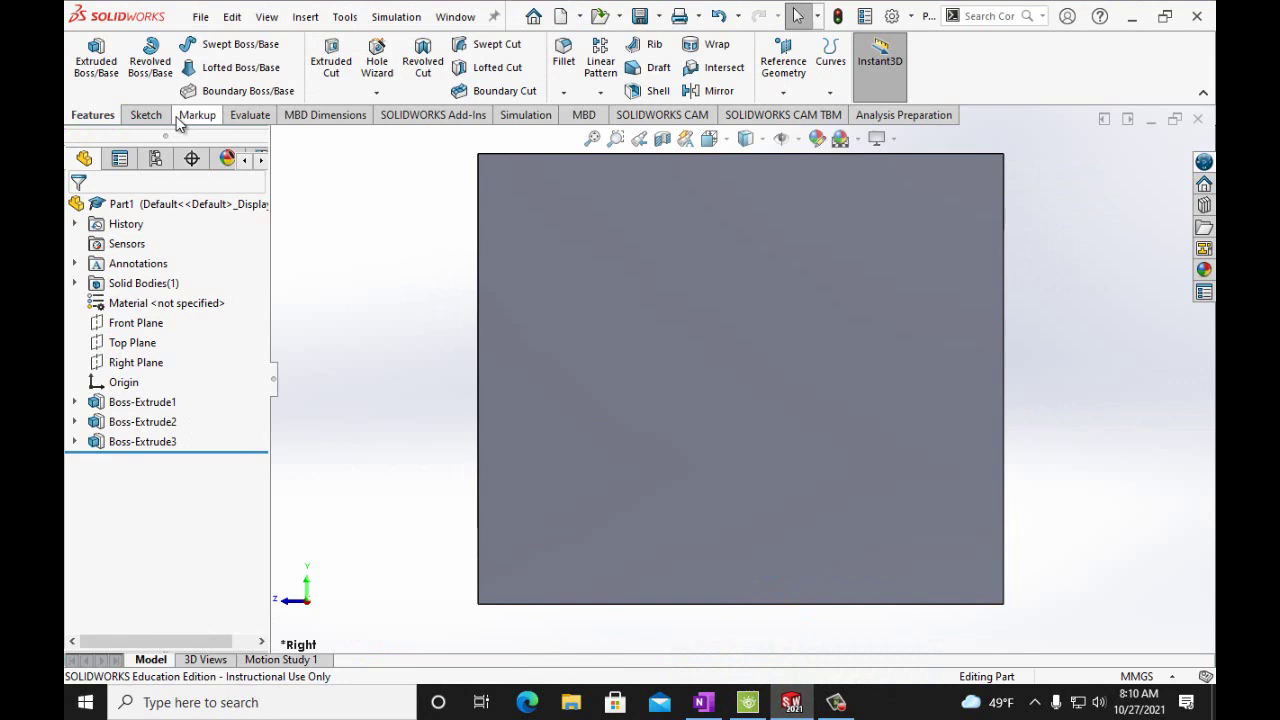
- Start Sketch4 on the part's right face and draw a corner rectangle rising from the bottom edge
left_click(146, 115)
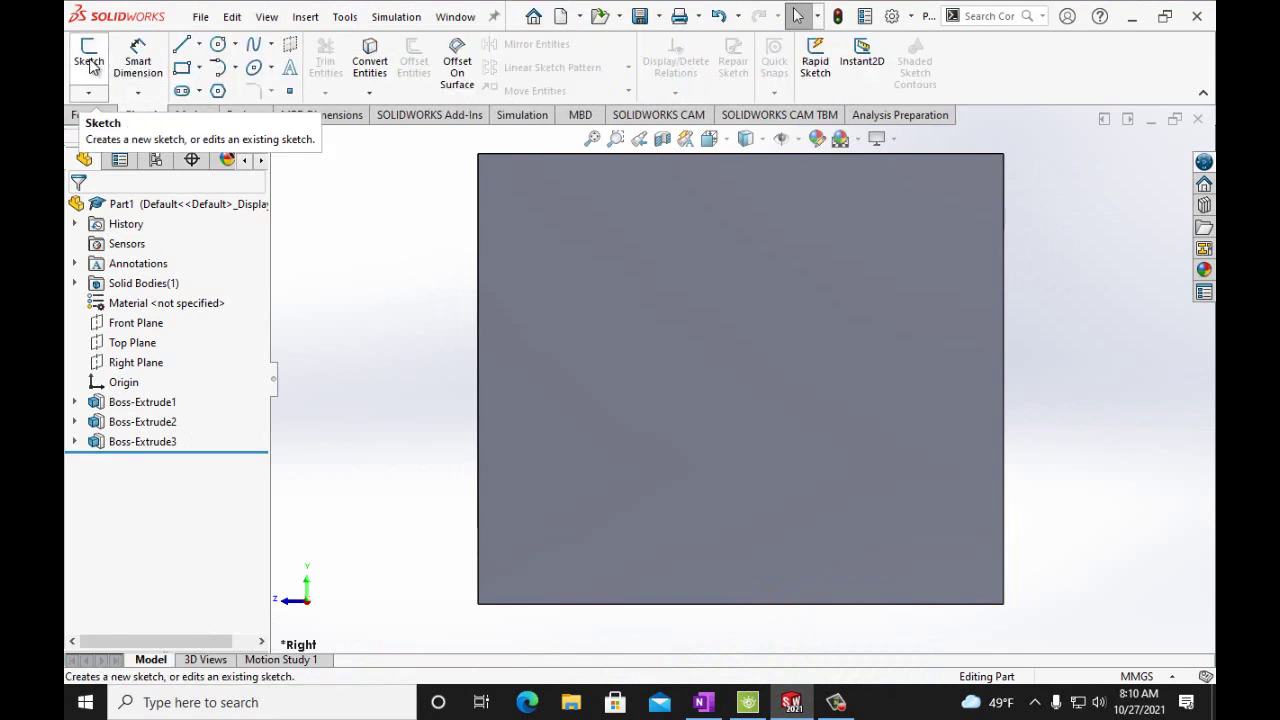
left_click(697, 350)
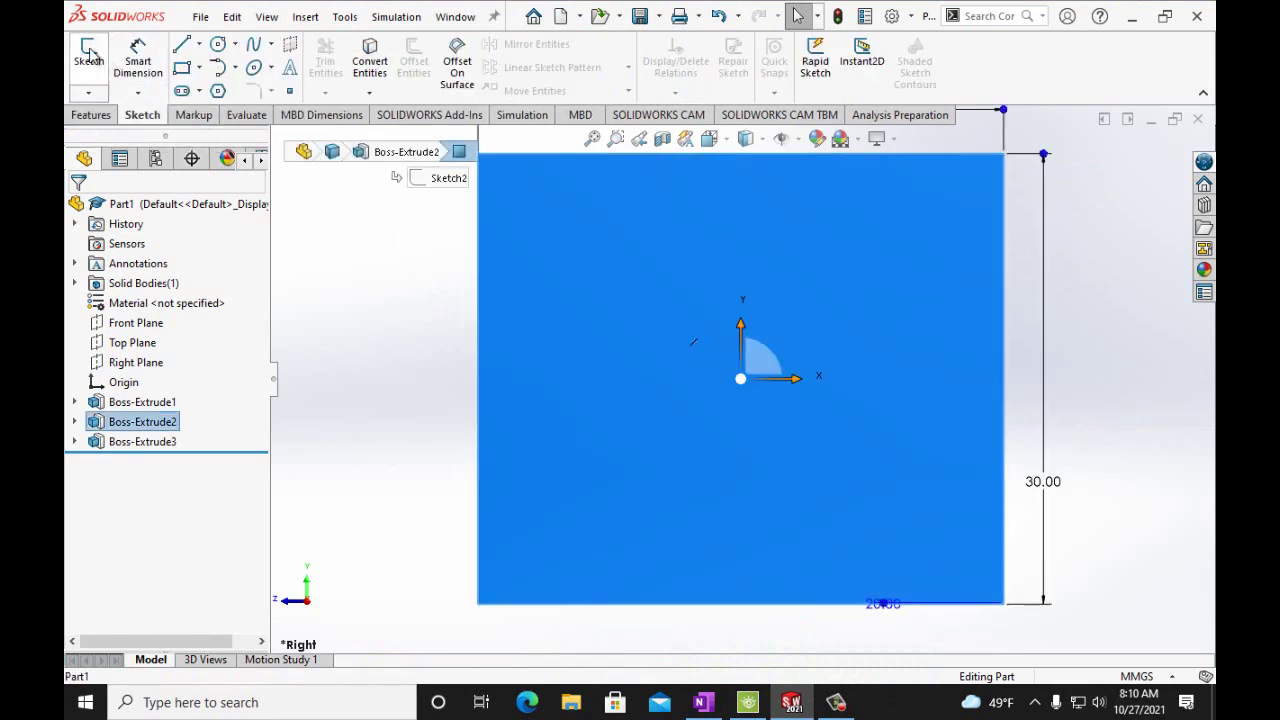
left_click(88, 55)
left_click(181, 68)
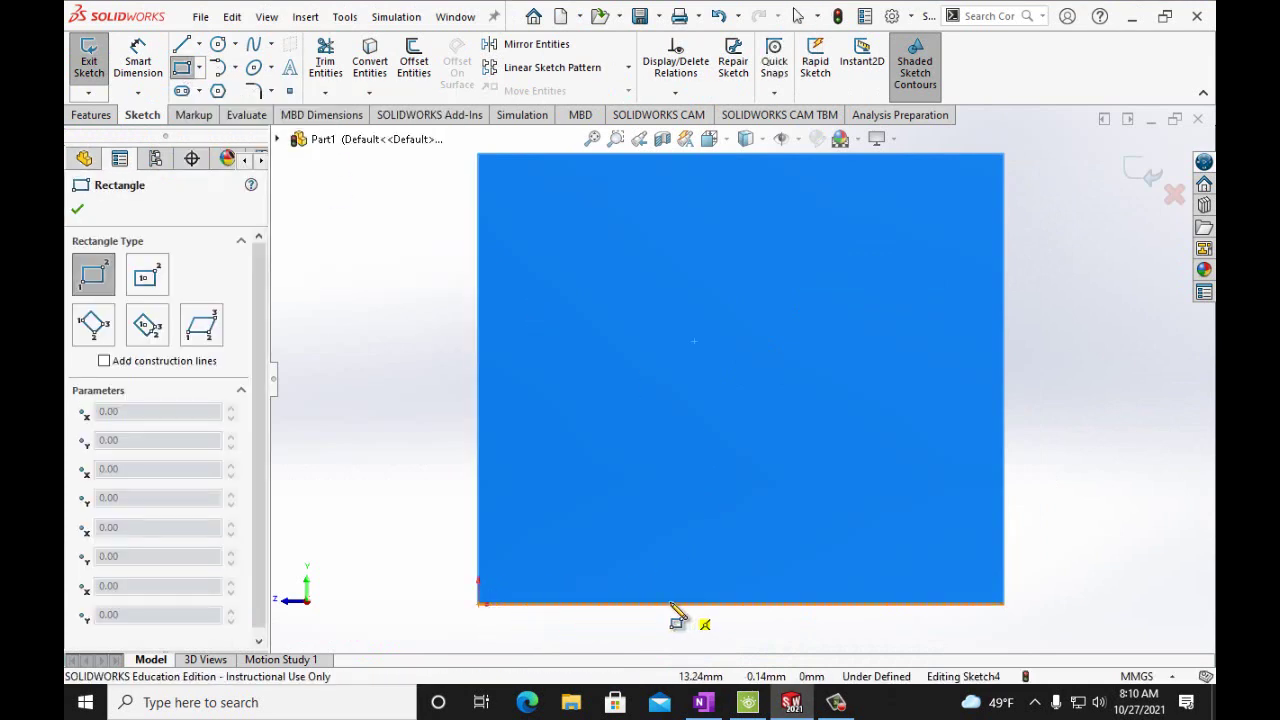
left_click(637, 605)
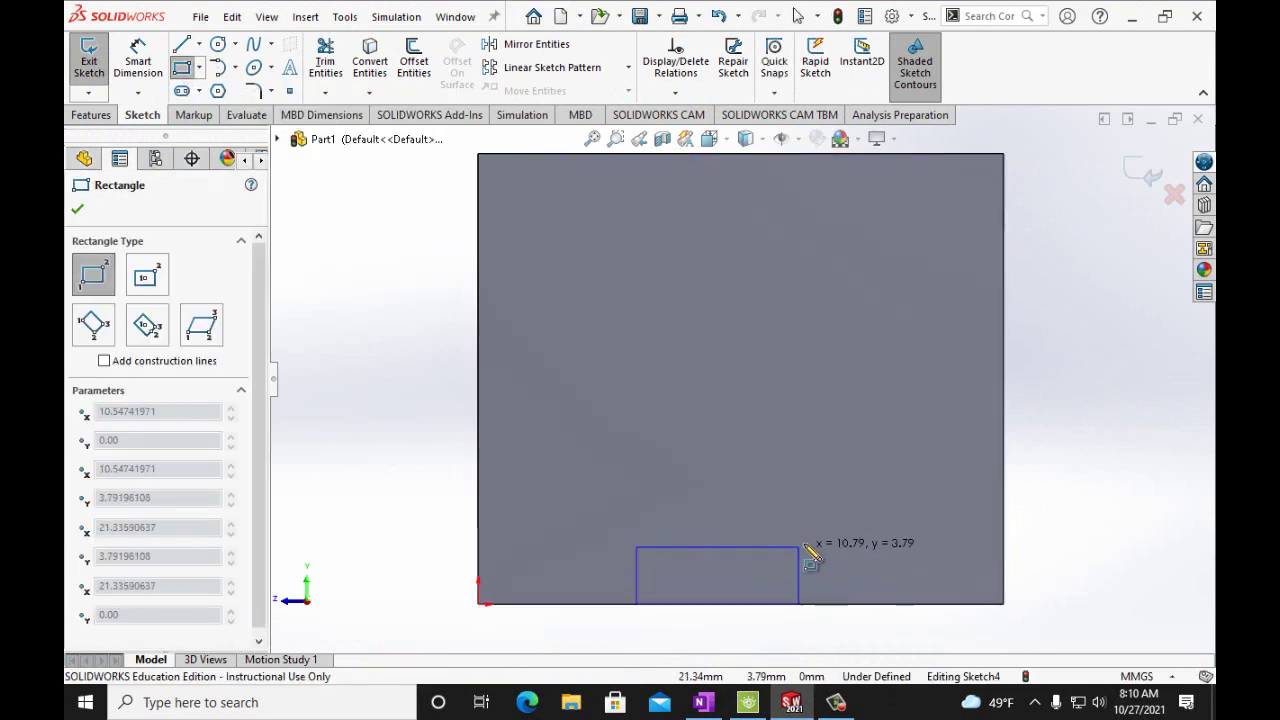
left_click(869, 406)
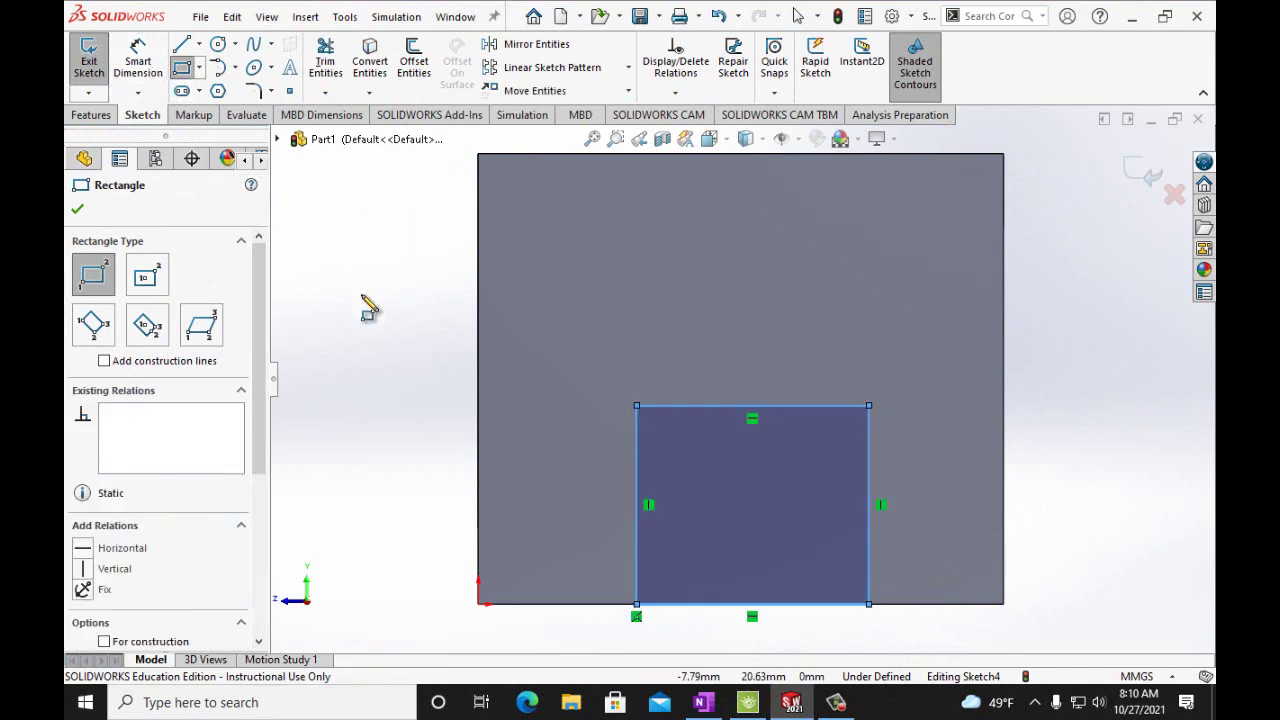
- Dimension the rectangle 10 mm from the part's left edge and 10 mm from its right edge
key("d")
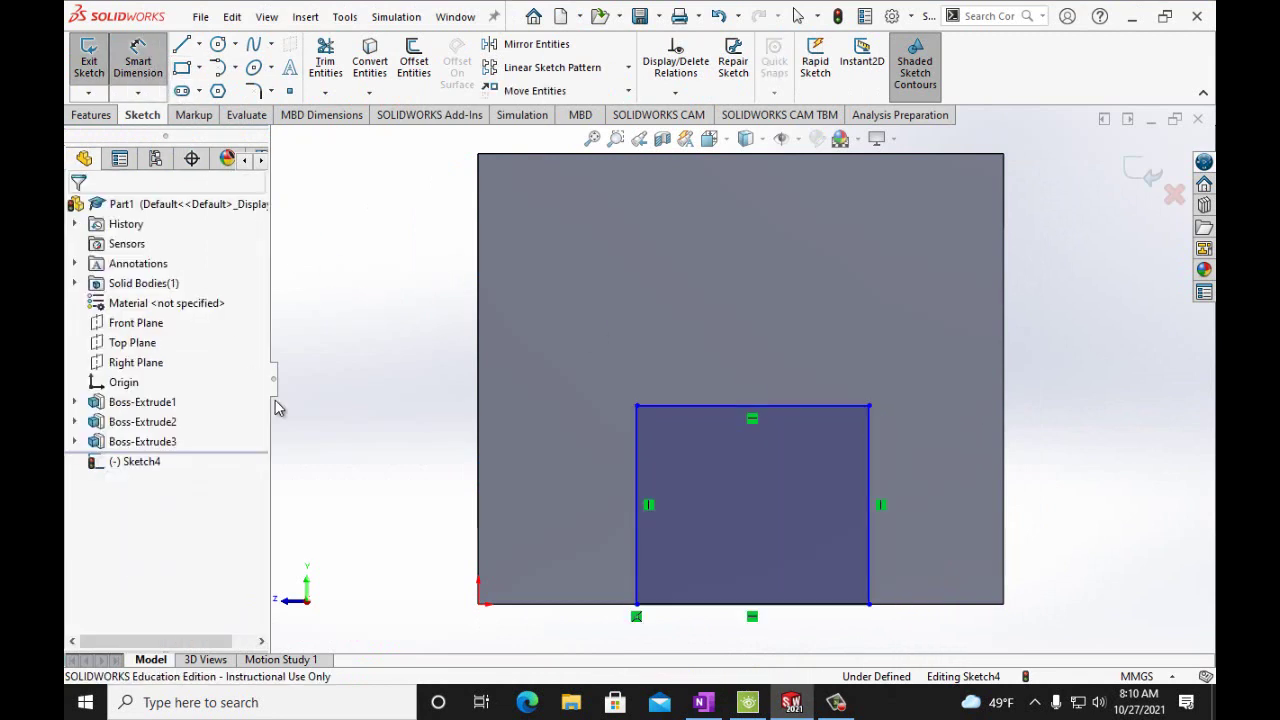
left_click(636, 562)
left_click(479, 543)
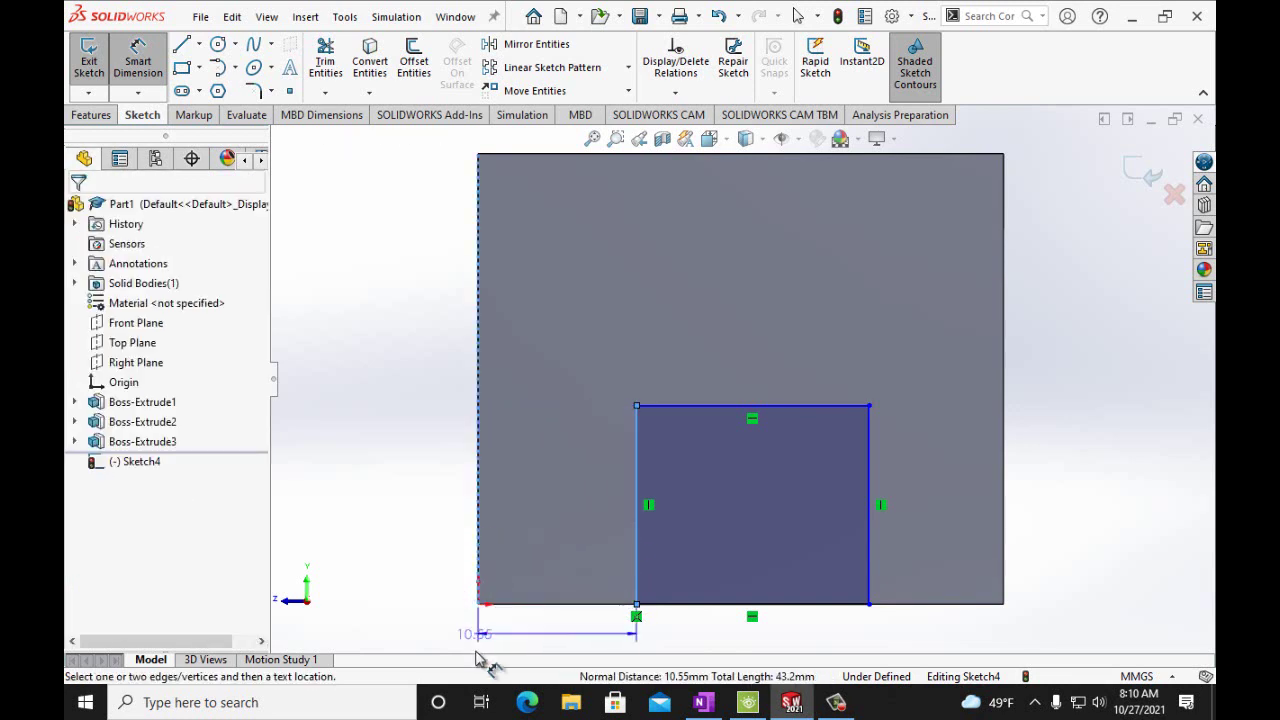
left_click(484, 645)
type("10mm")
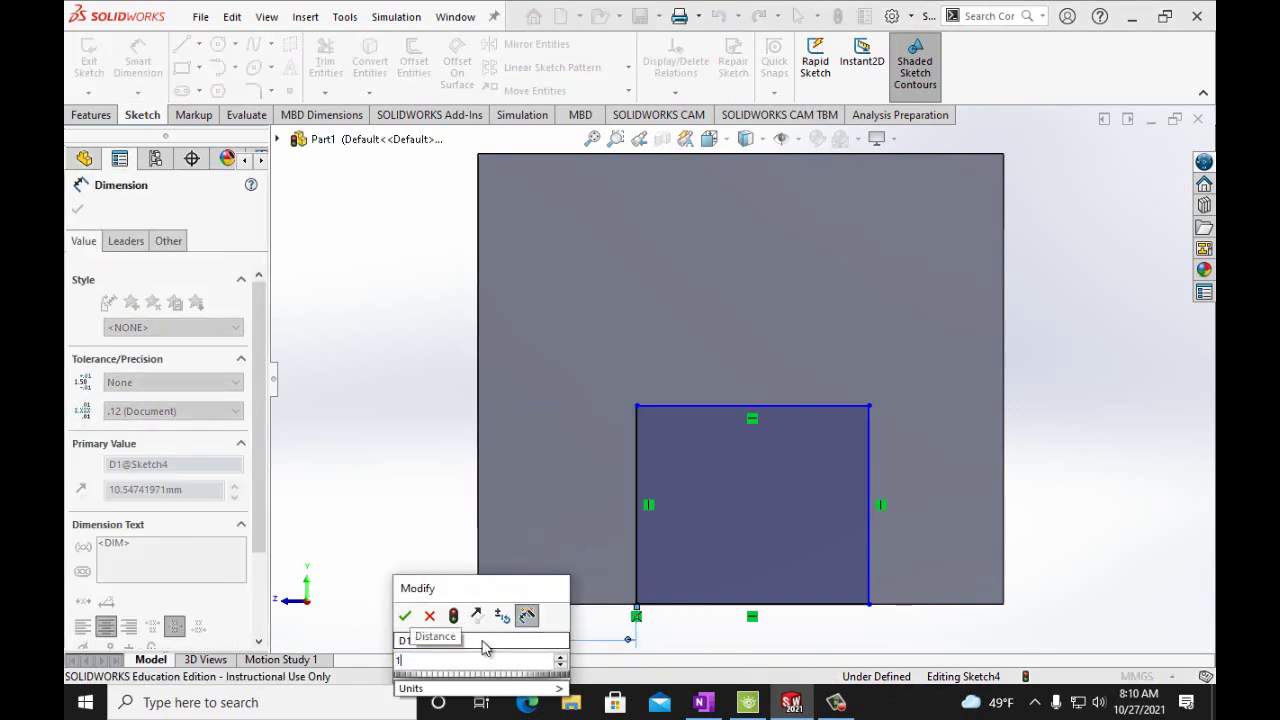
left_click(404, 615)
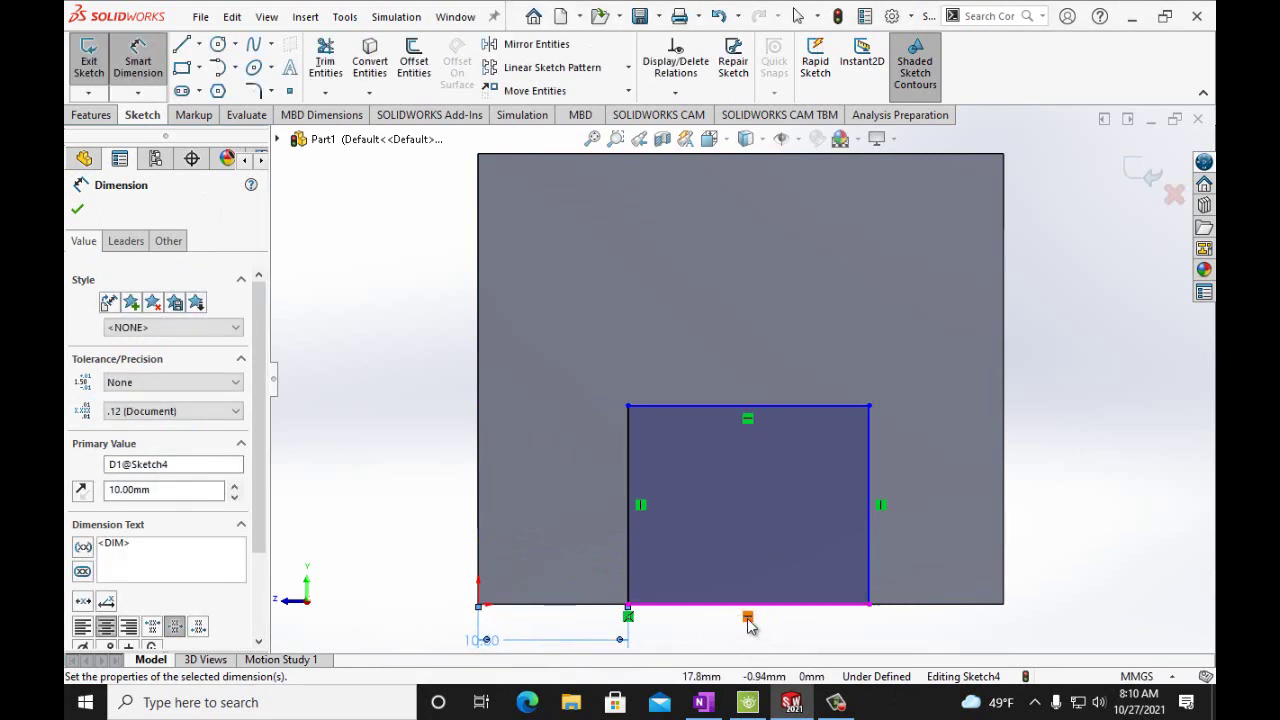
left_click(870, 577)
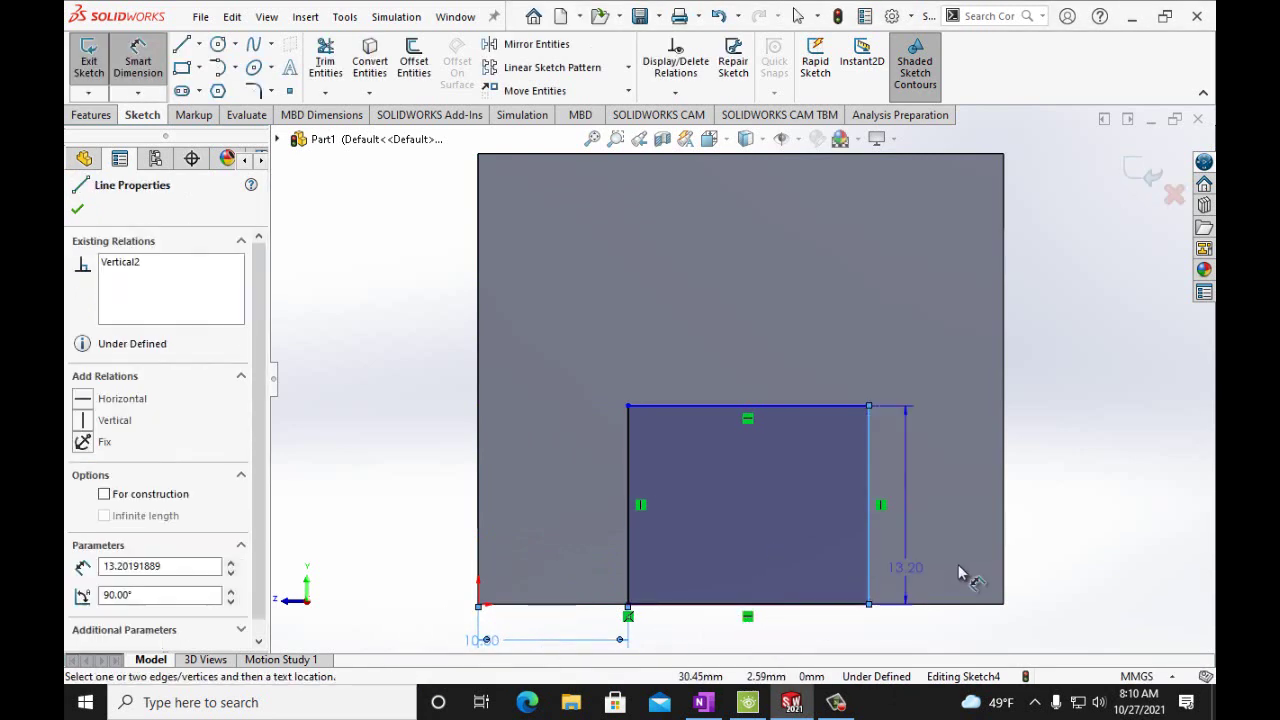
left_click(1004, 592)
left_click(1006, 630)
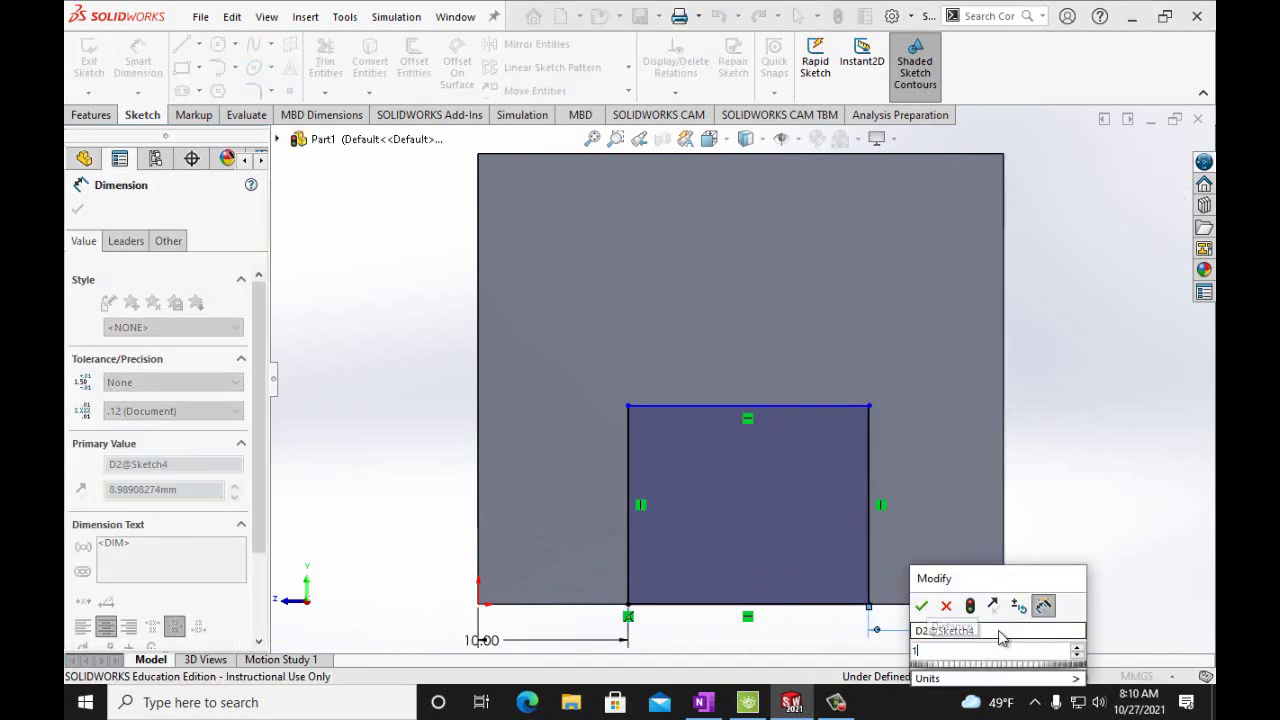
type("10mm")
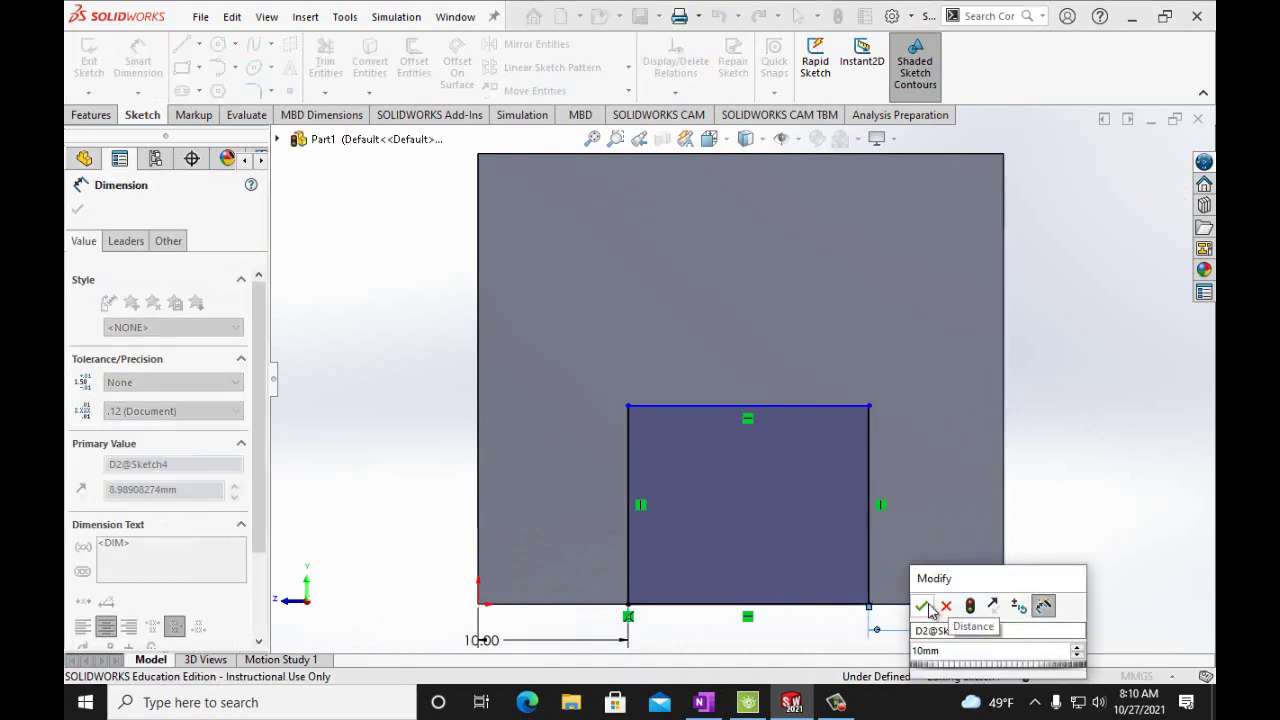
left_click(921, 605)
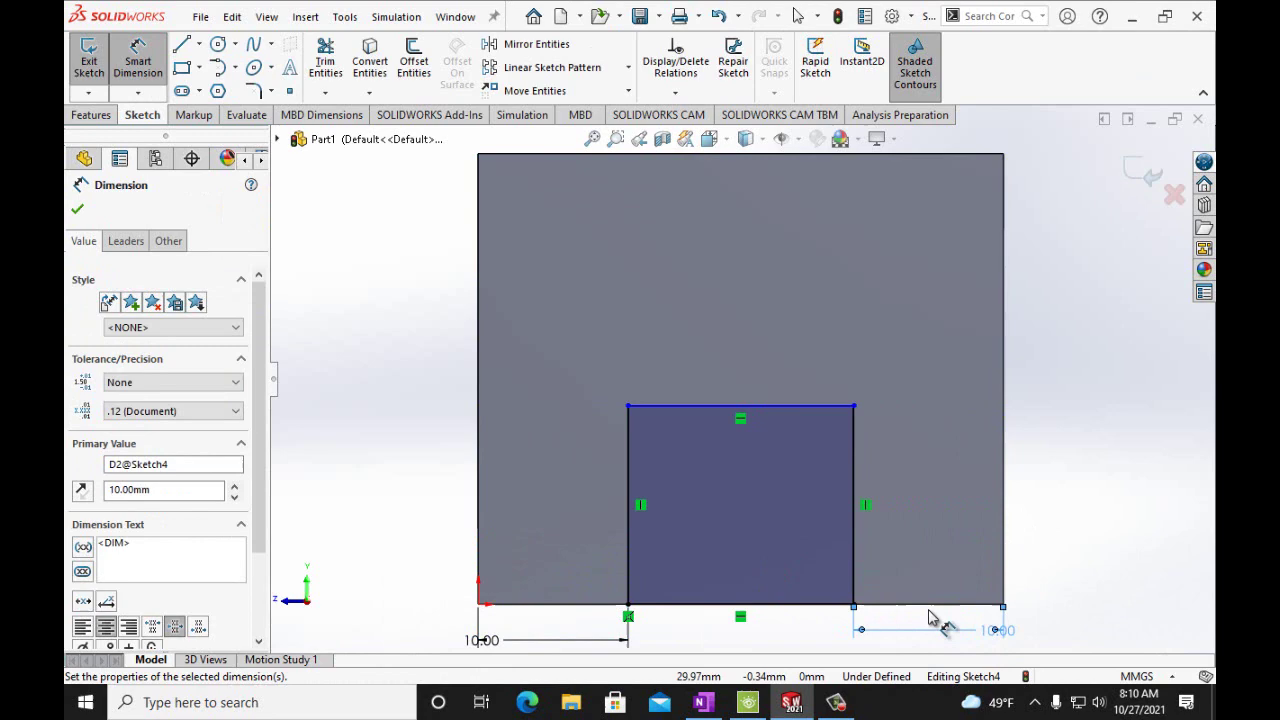
- Add a 20 mm height dimension to the rectangle, checking the textbook figure
left_click(855, 572)
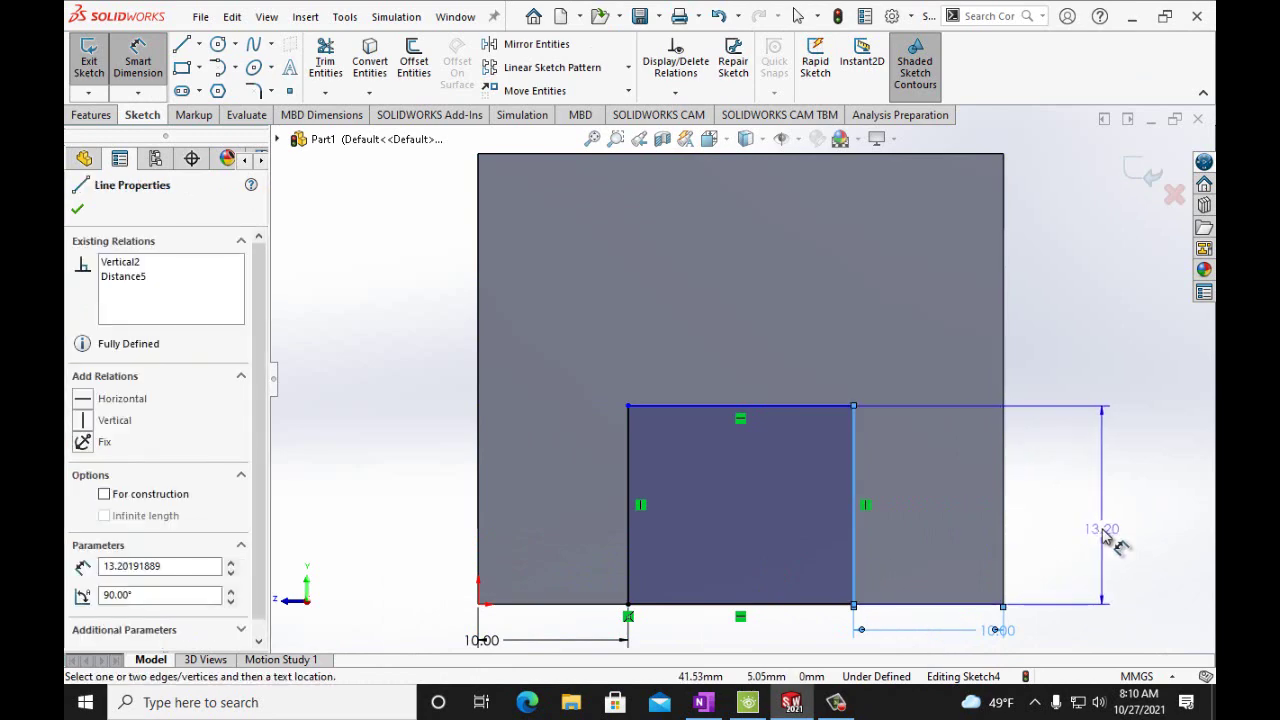
left_click(1105, 538)
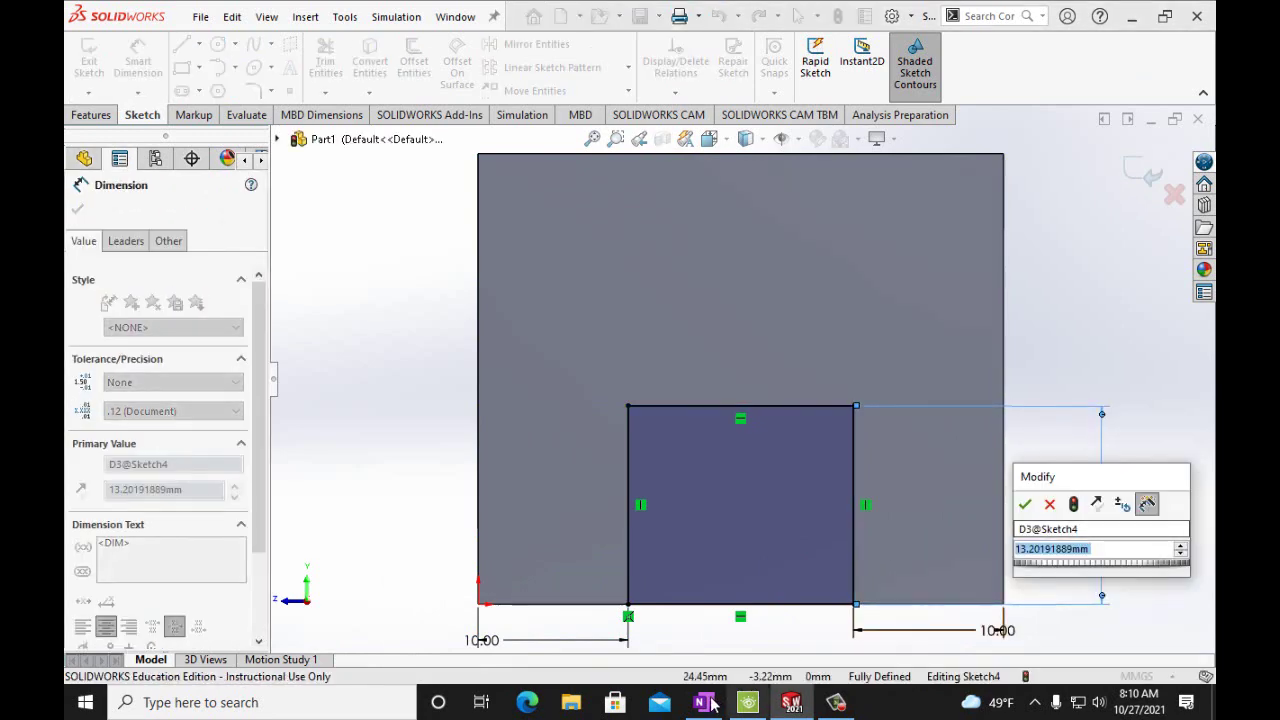
left_click(705, 704)
left_click(705, 704)
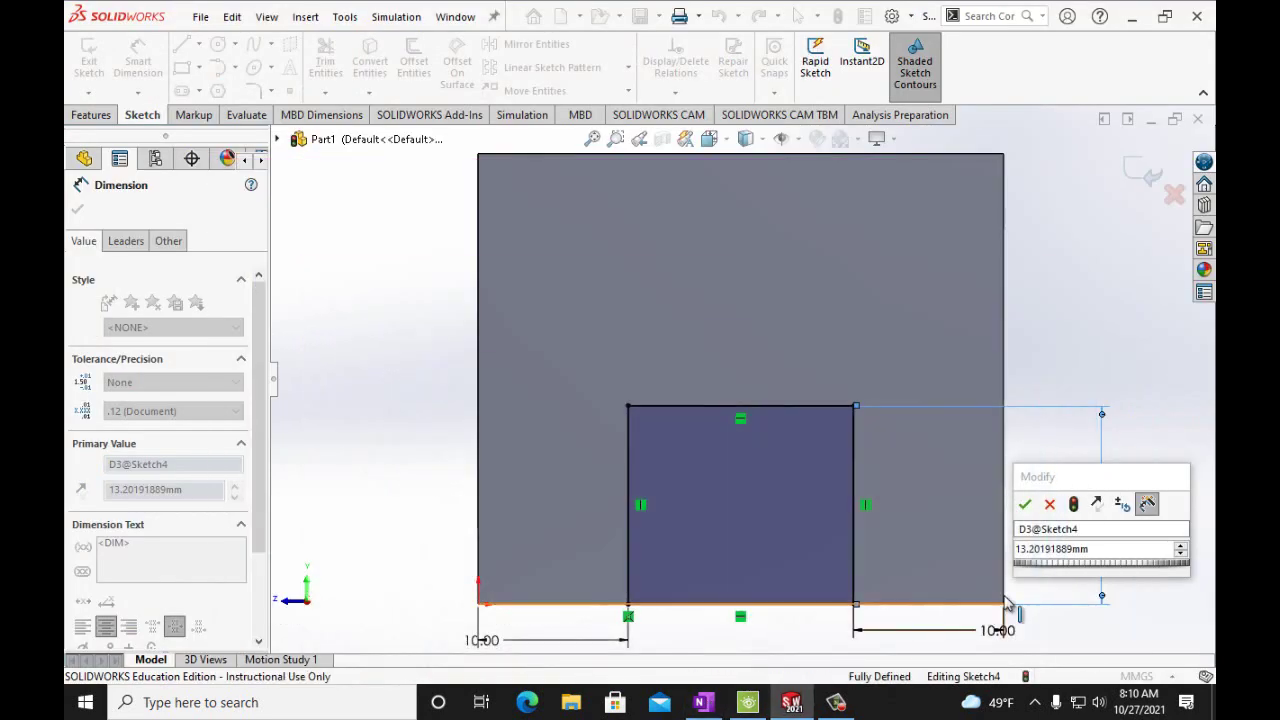
left_click(1093, 551)
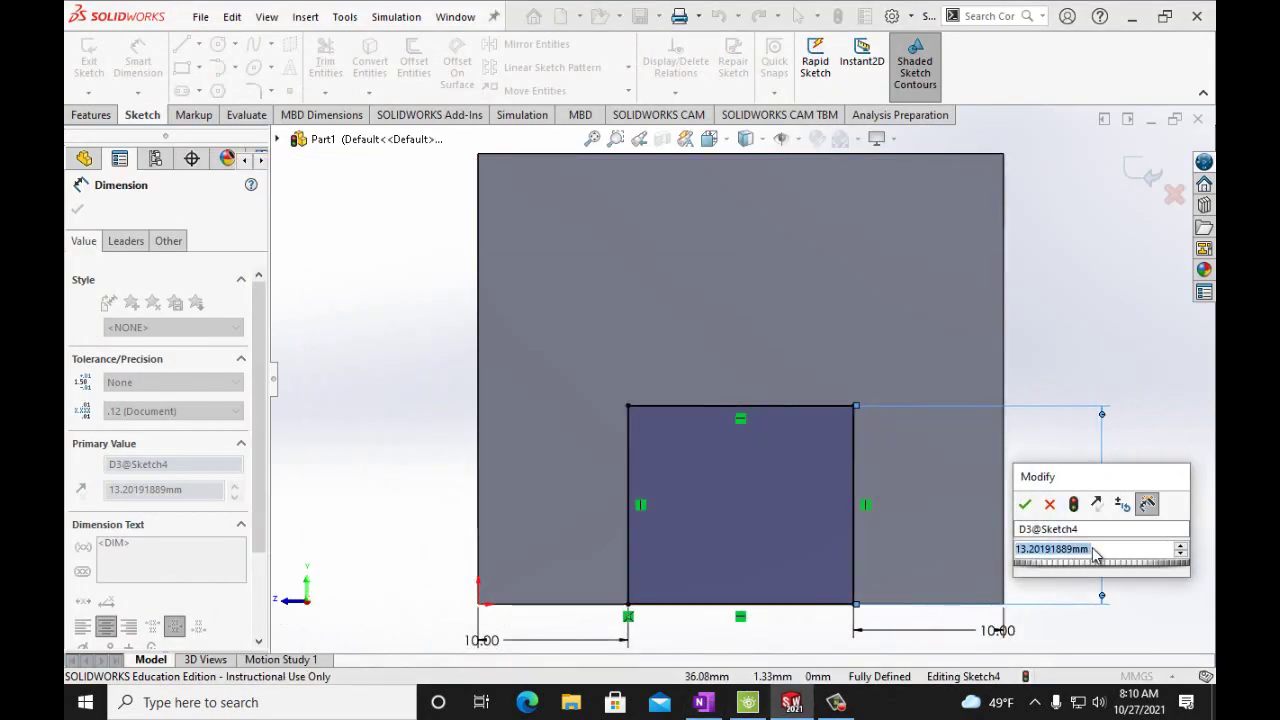
type("2")
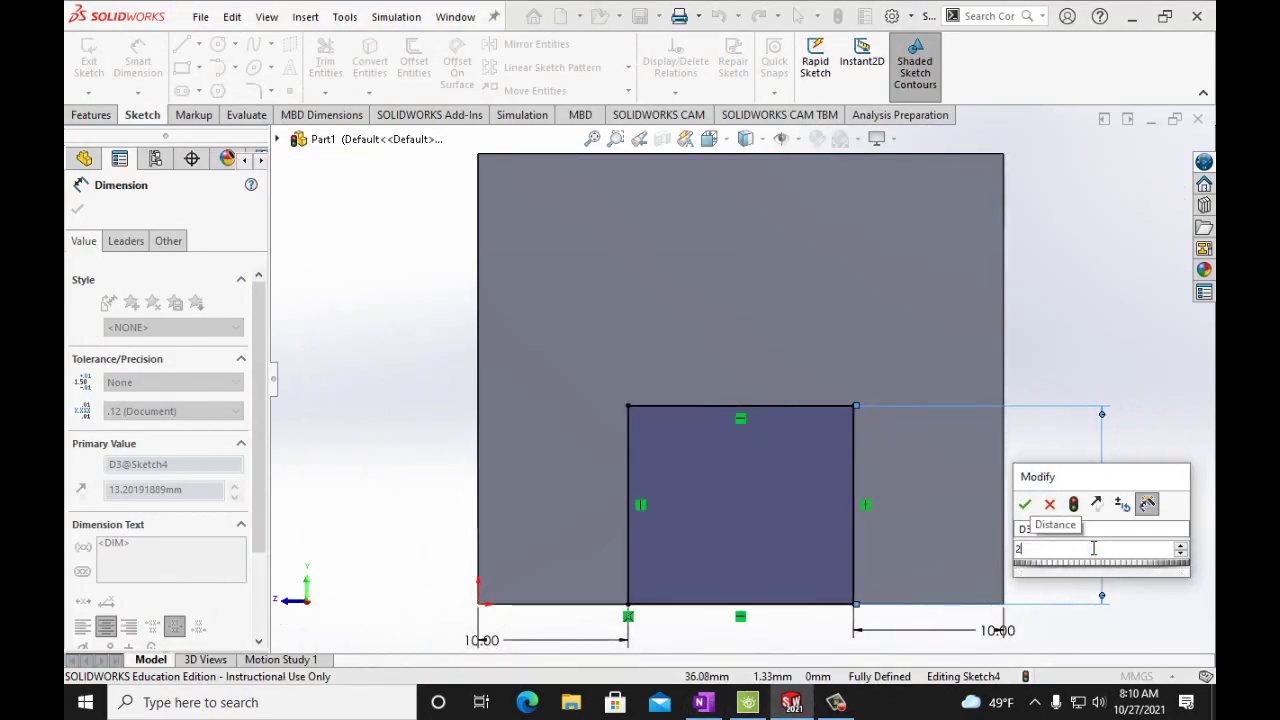
type("0mm")
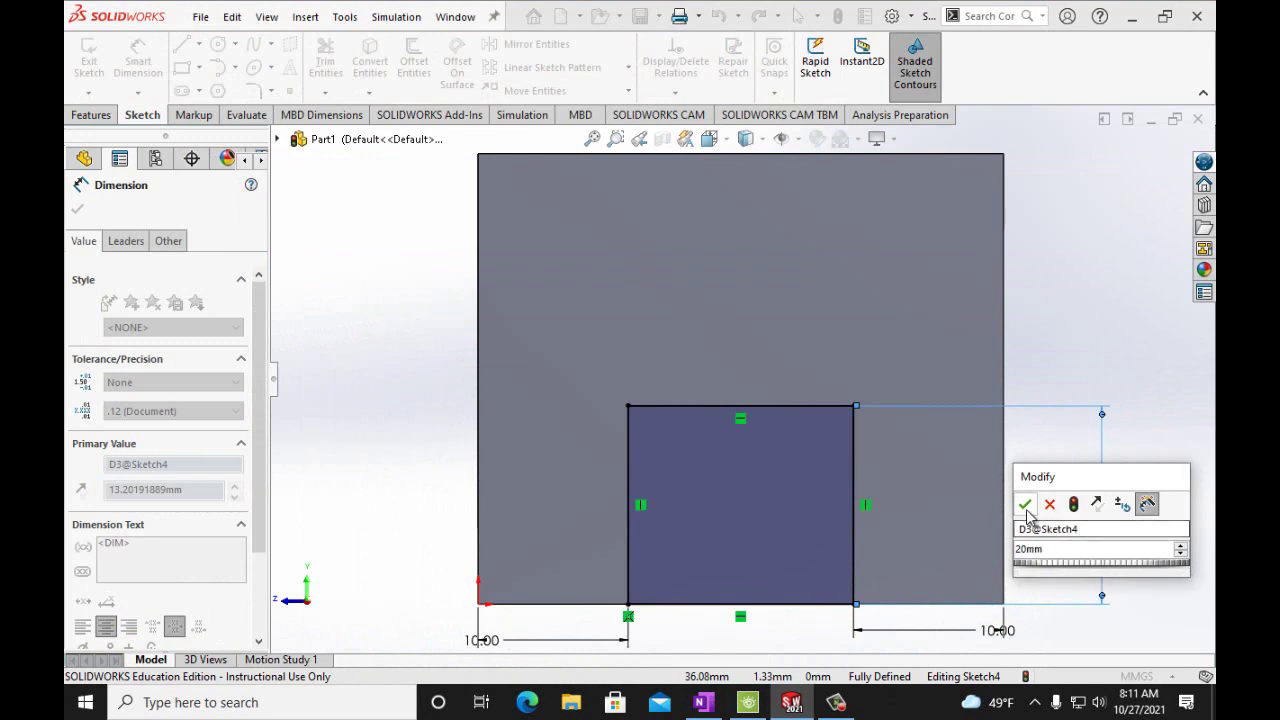
left_click(1024, 504)
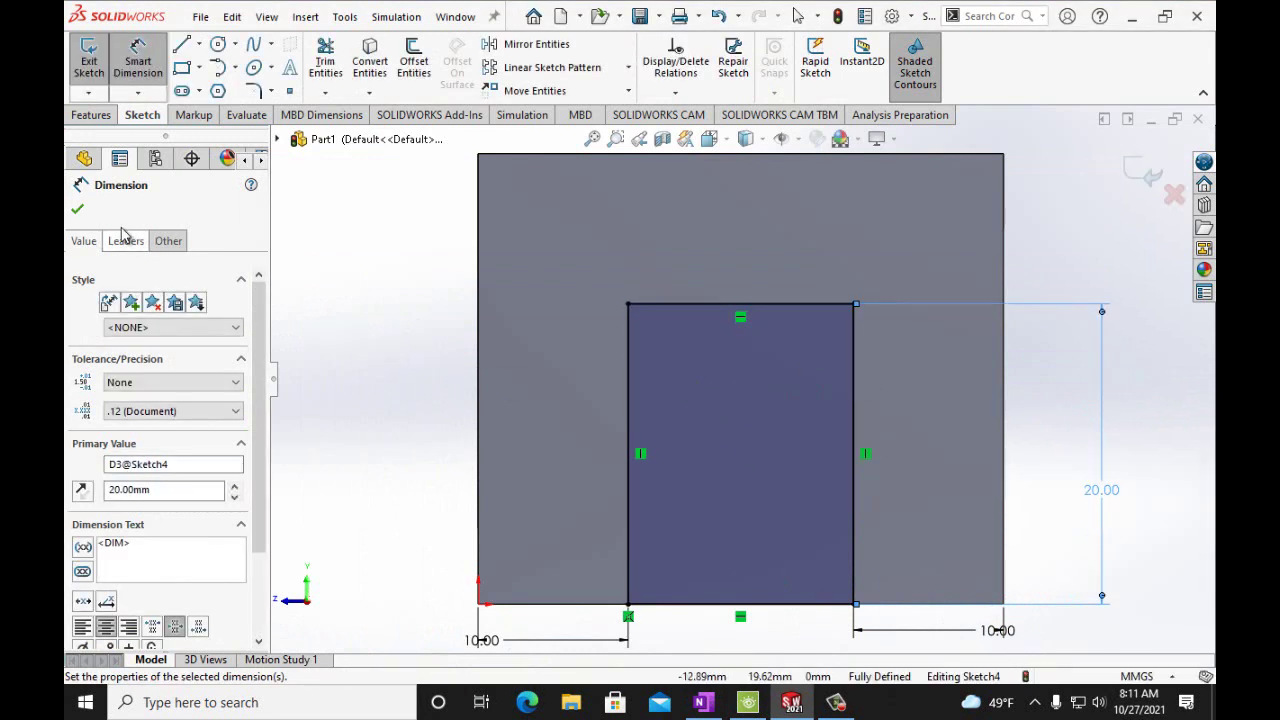
- Cut-extrude the 10×20 rectangle with Direction 1 set to Through All
left_click(77, 208)
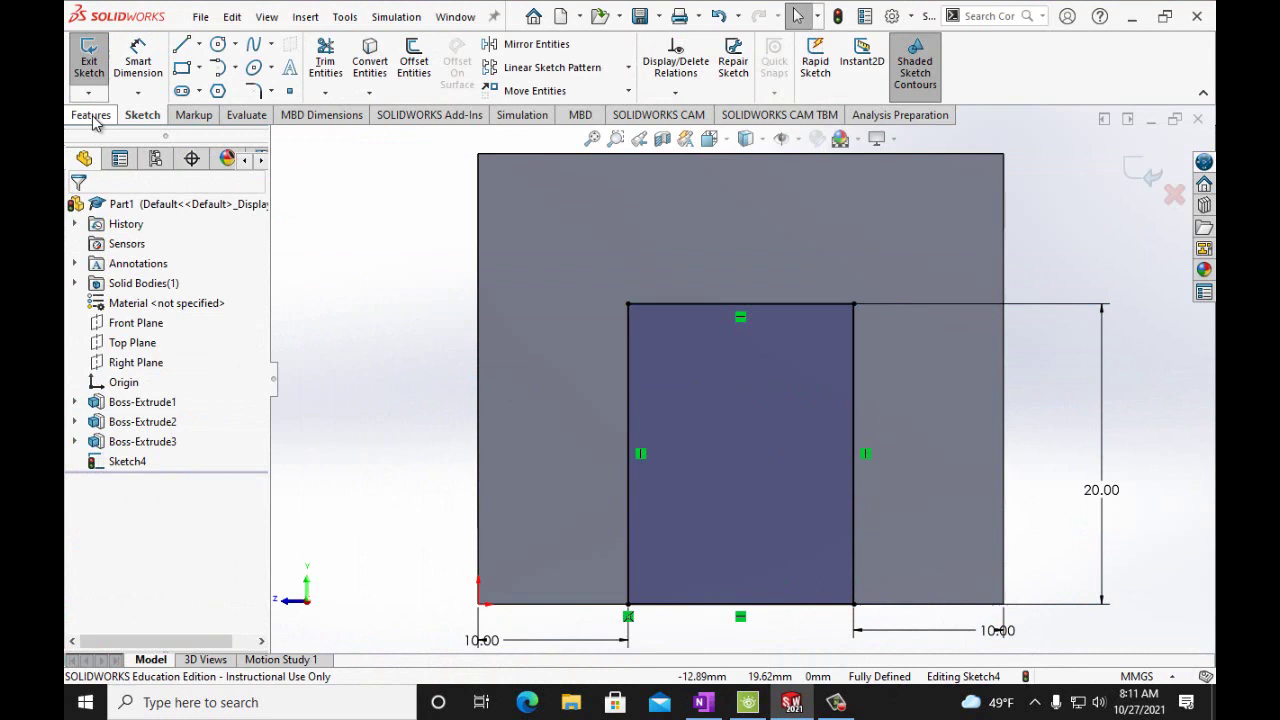
left_click(90, 115)
left_click(331, 62)
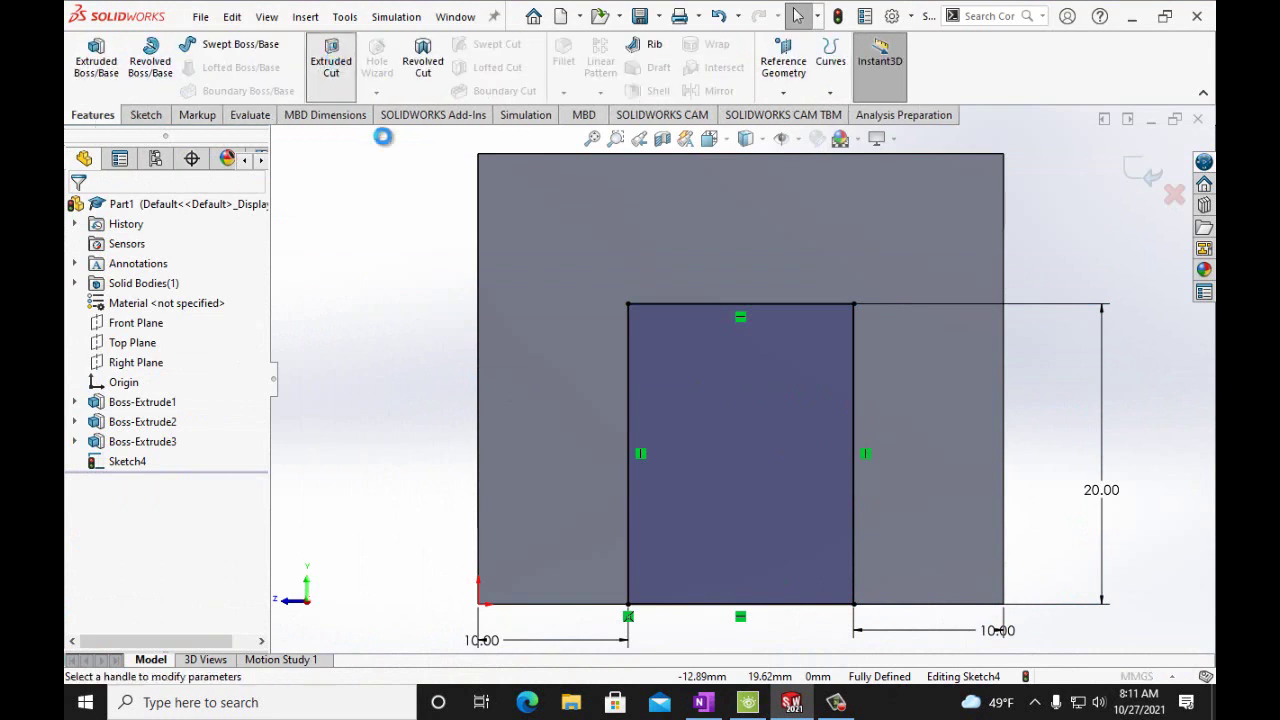
left_click(246, 324)
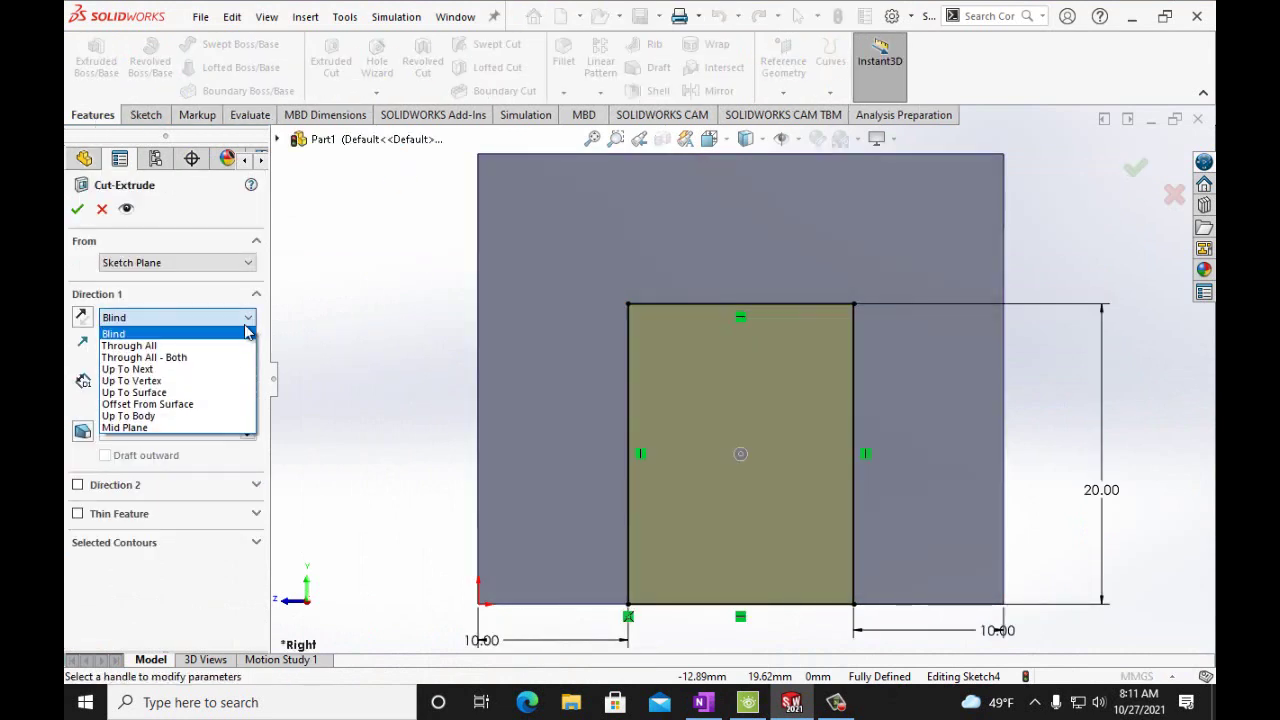
left_click(235, 346)
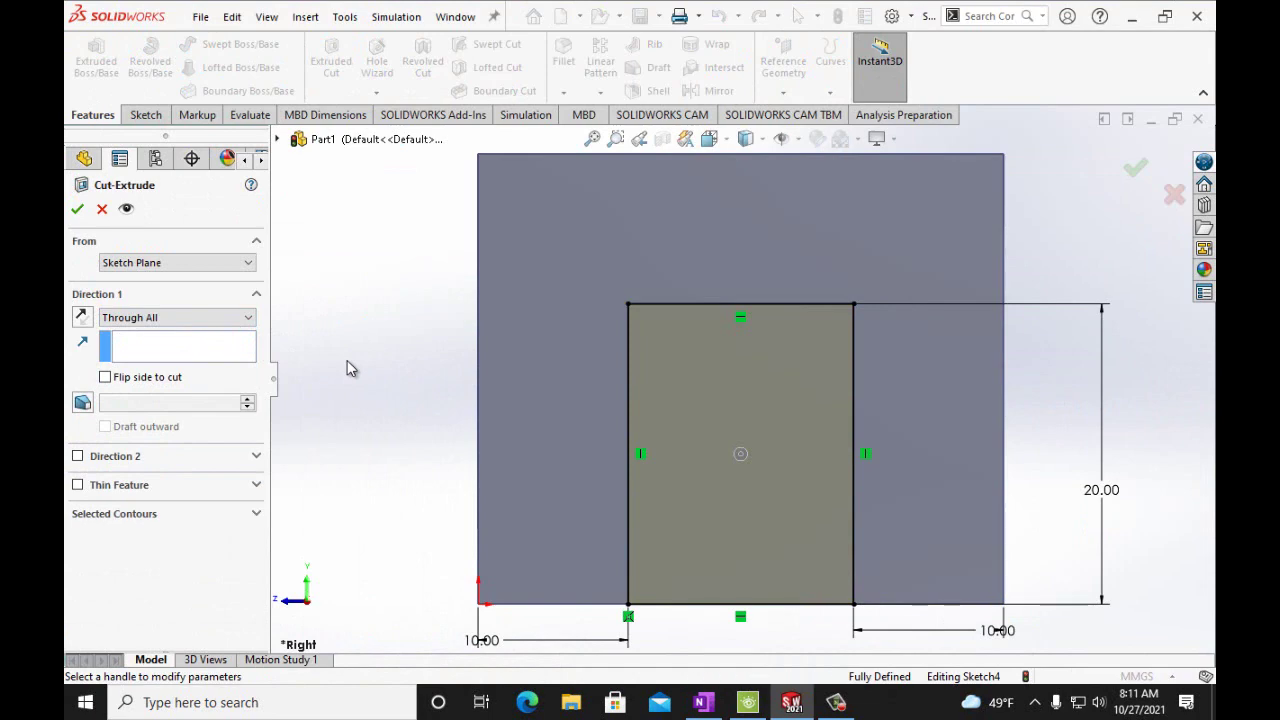
scroll(347, 368, "up", 5)
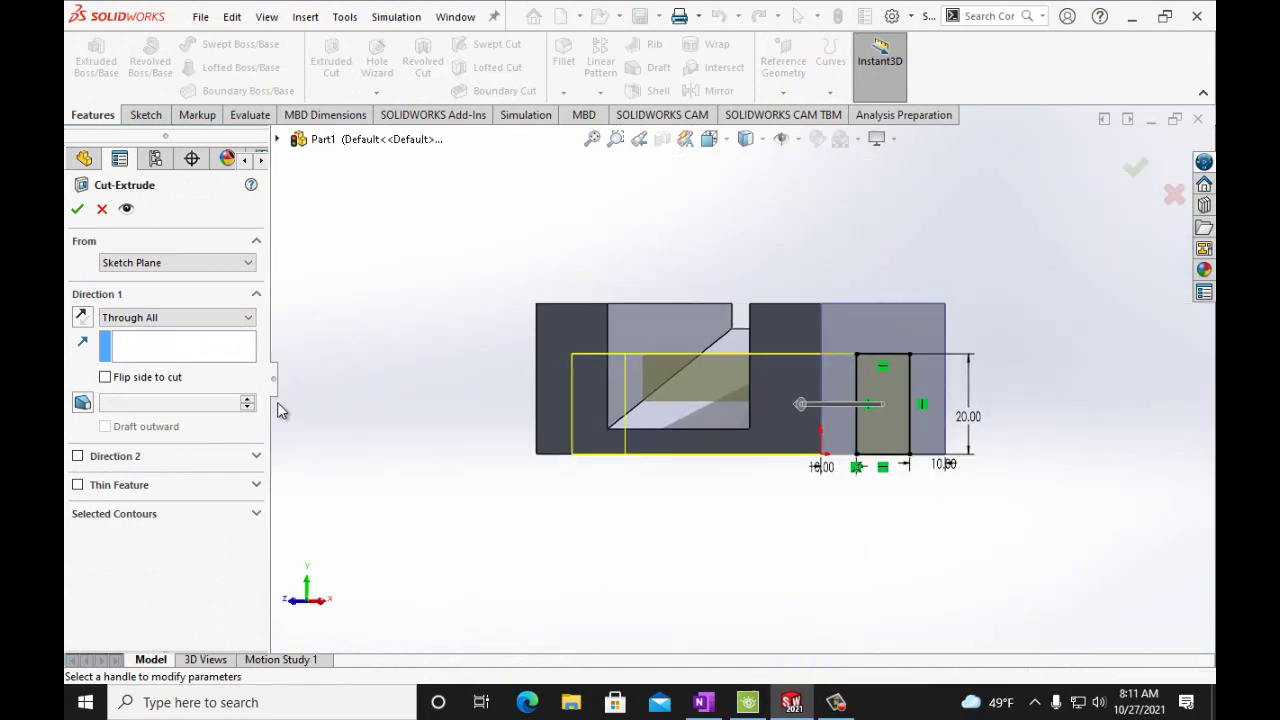
left_click(79, 210)
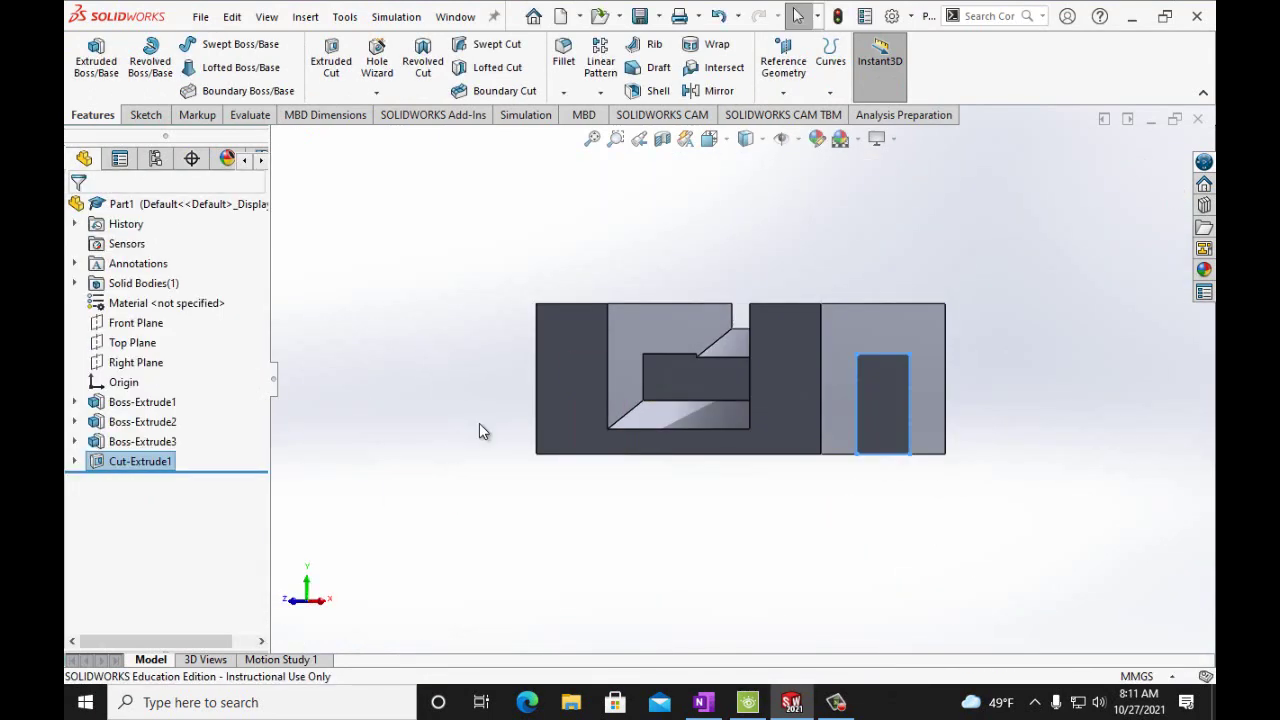
key("Left")
key("Left")
key("Left")
key("Left")
key("Left")
key("Left")
key("Left")
key("Left")
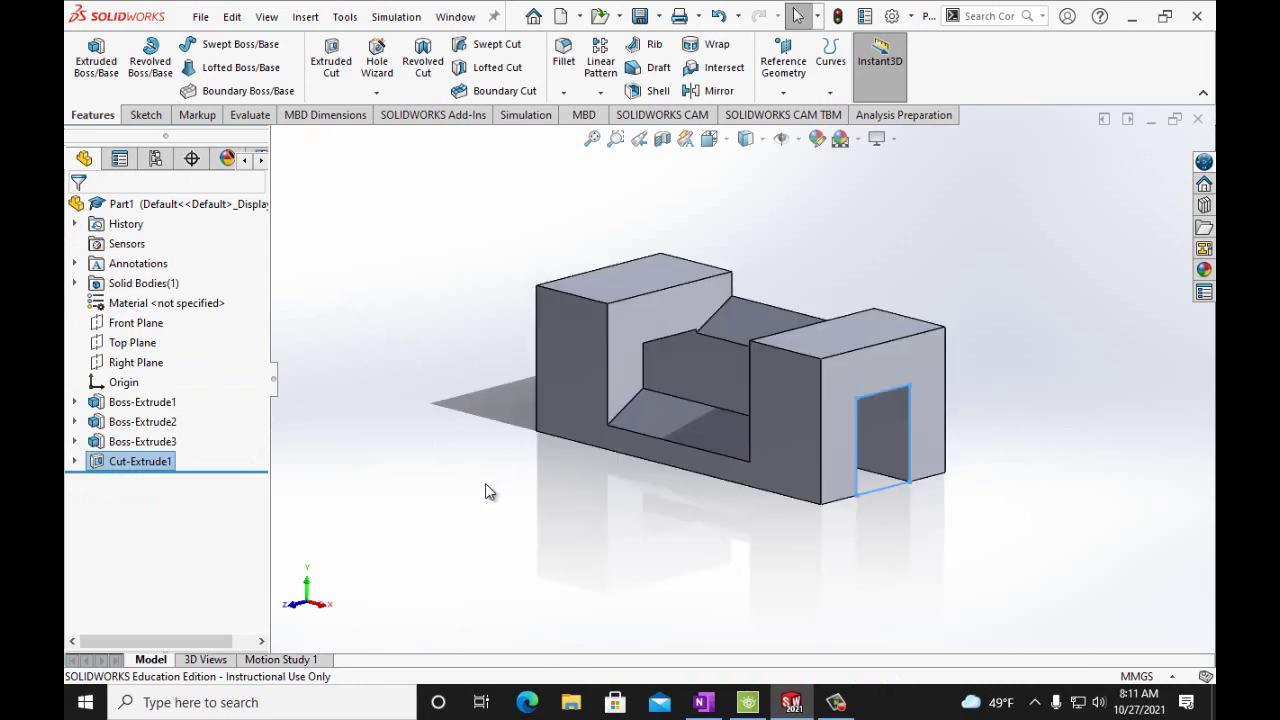
key("Up")
key("Up")
key("Up")
key("Up")
key("Up")
key("Up")
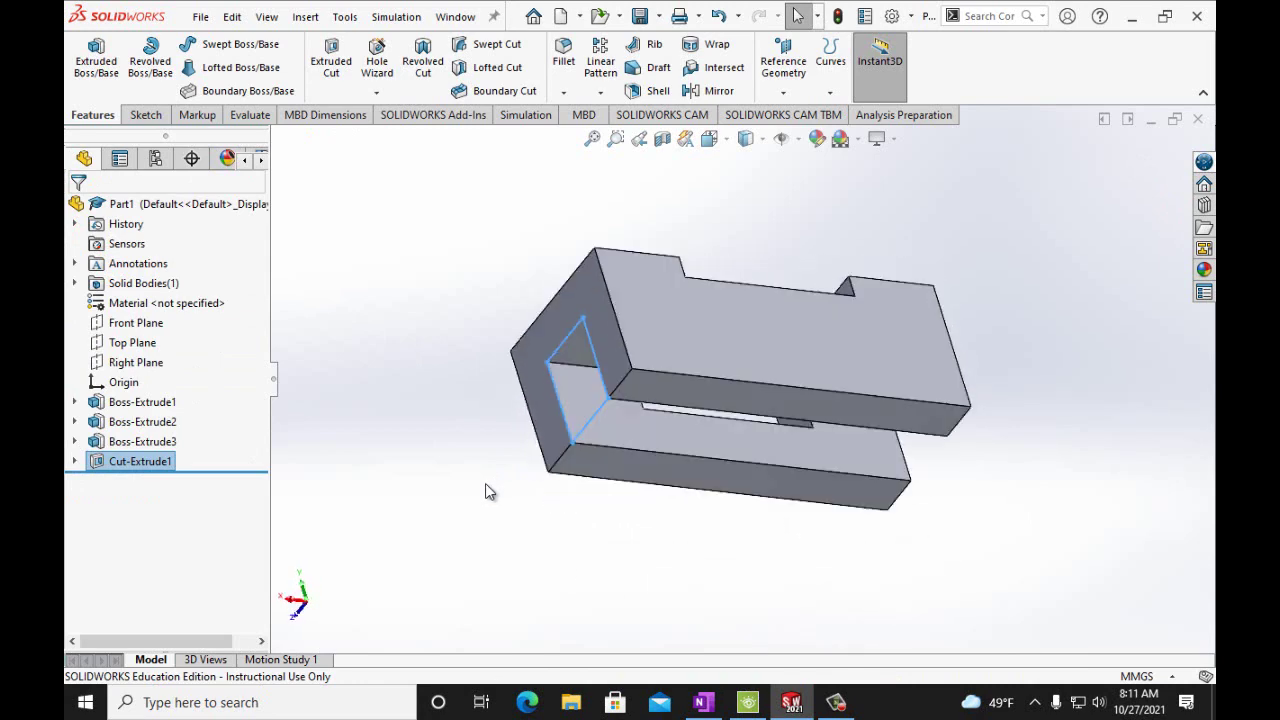
key("Down")
key("Down")
key("Down")
key("Down")
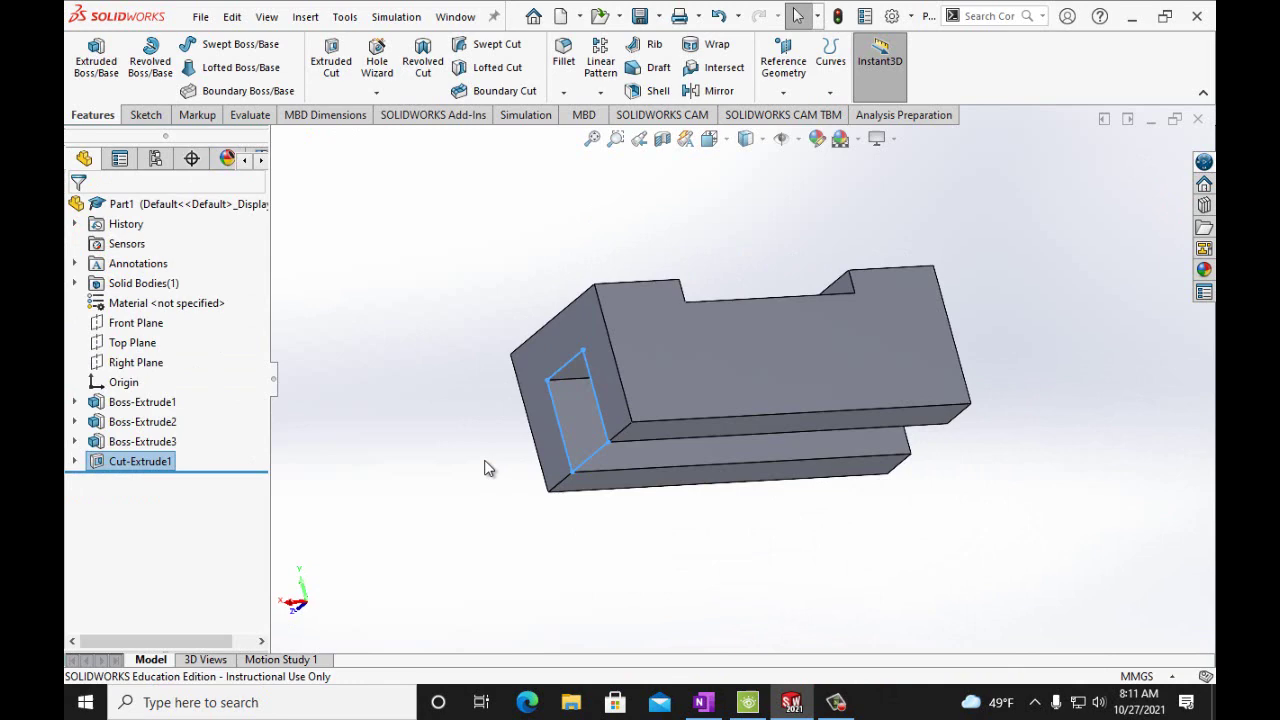
left_click(729, 140)
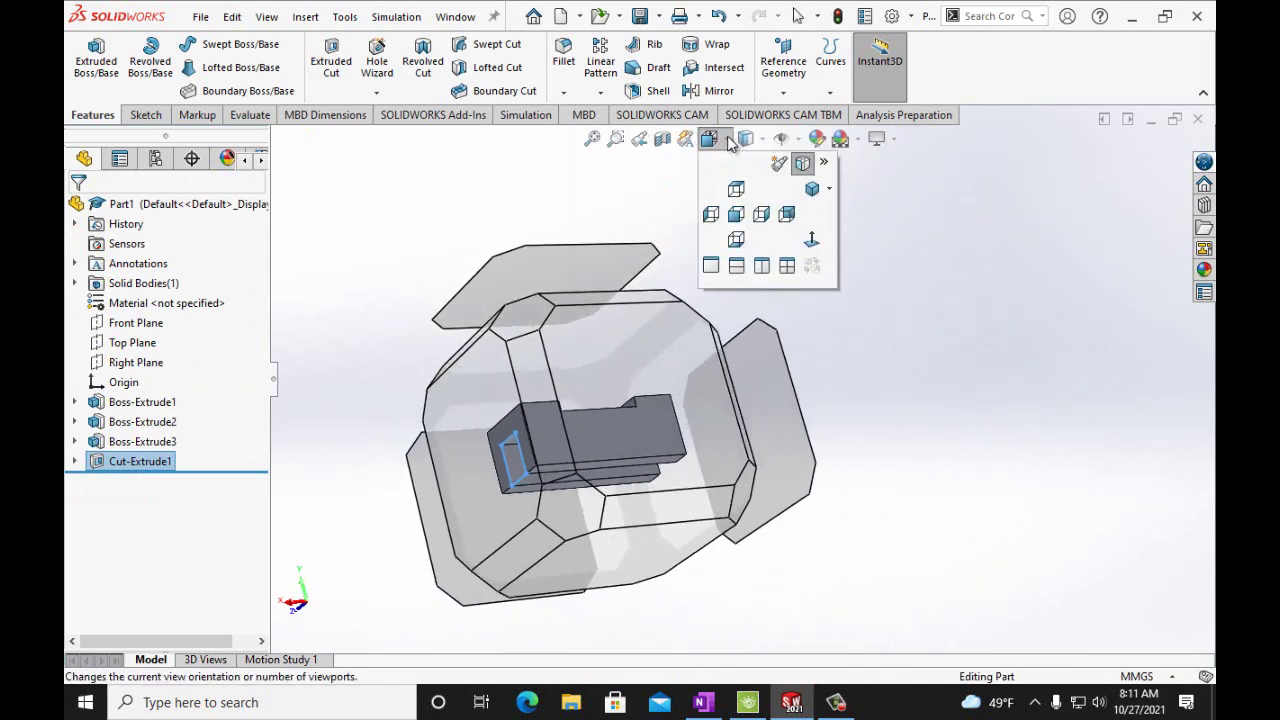
left_click(819, 189)
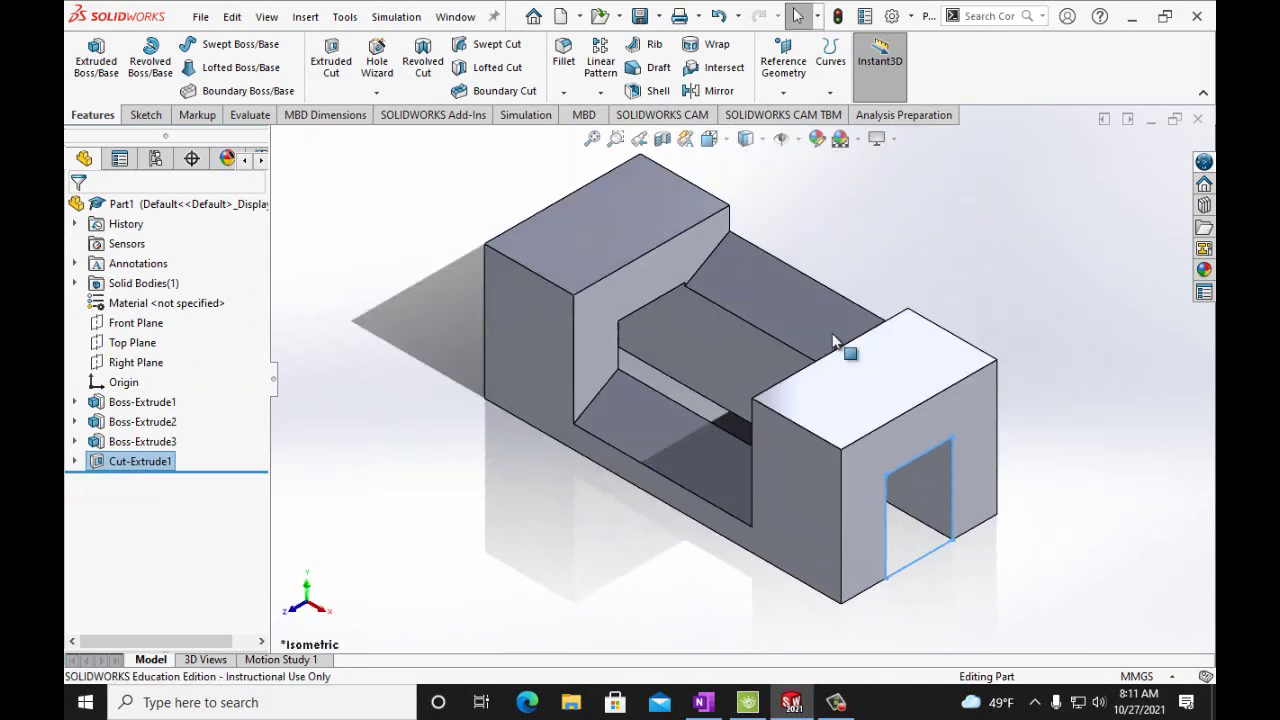
key("alt+Tab")
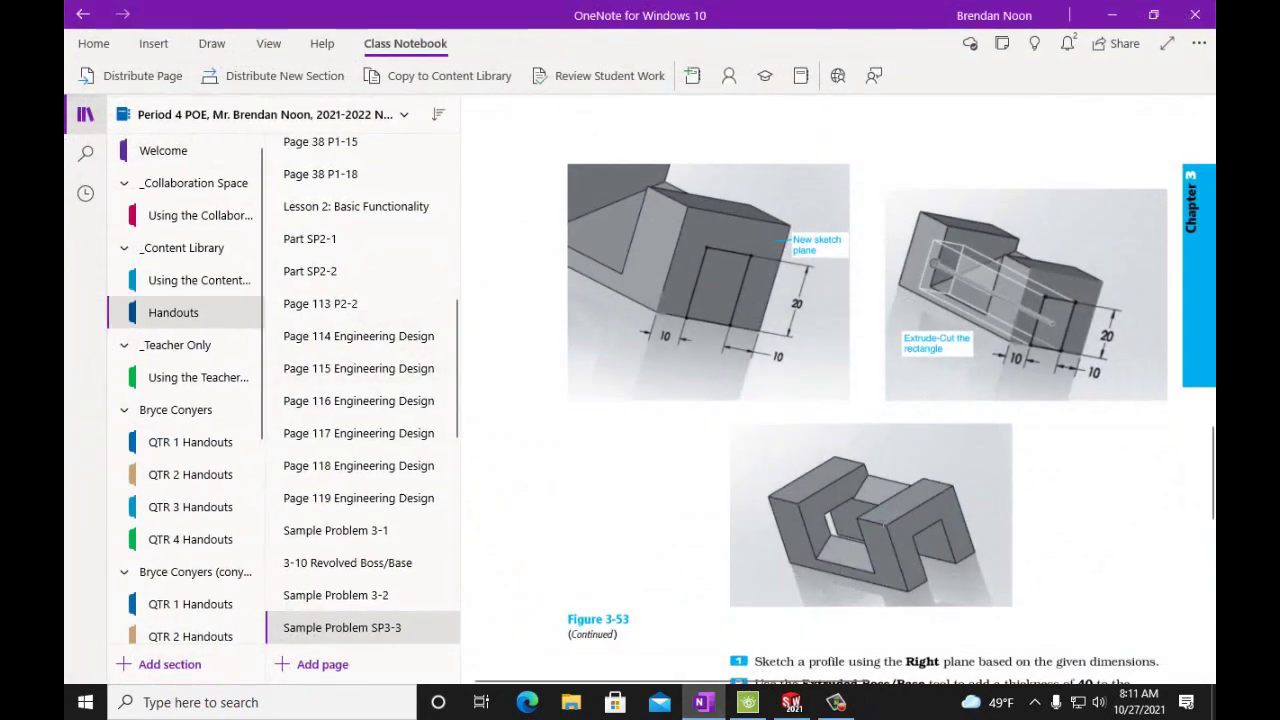
left_click(792, 704)
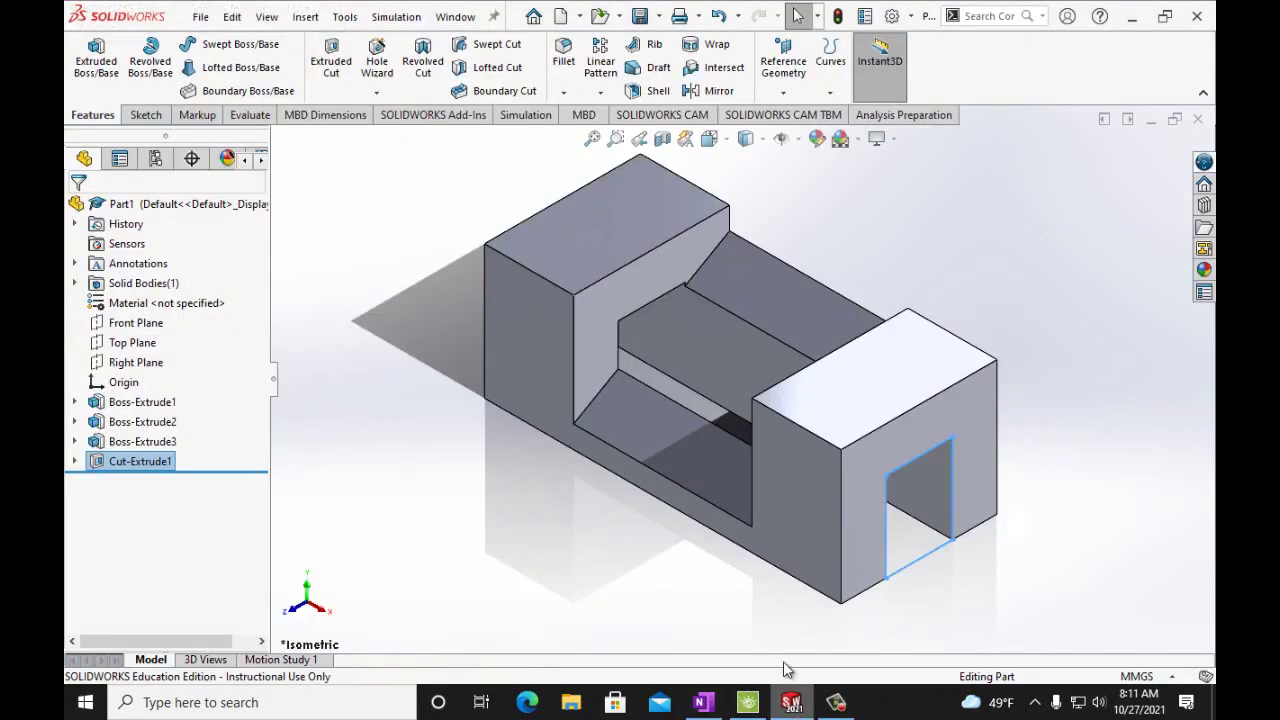
left_click(696, 602)
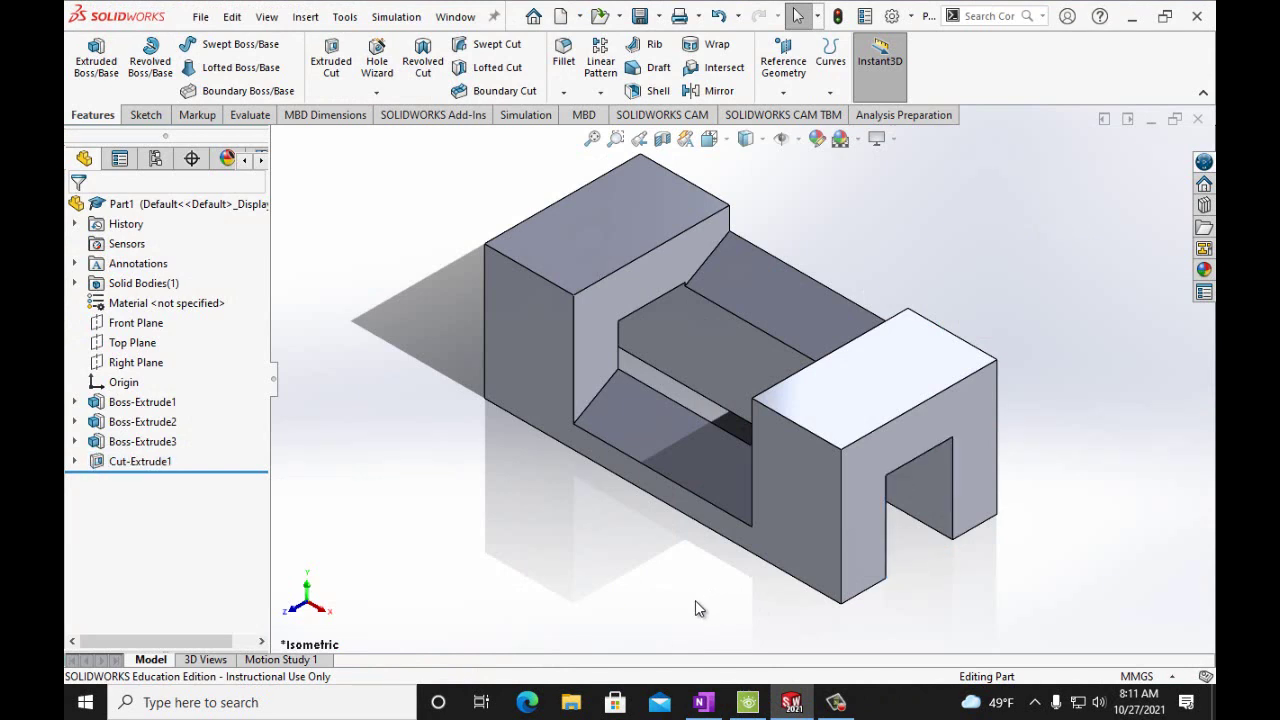
key("Up")
key("Left")
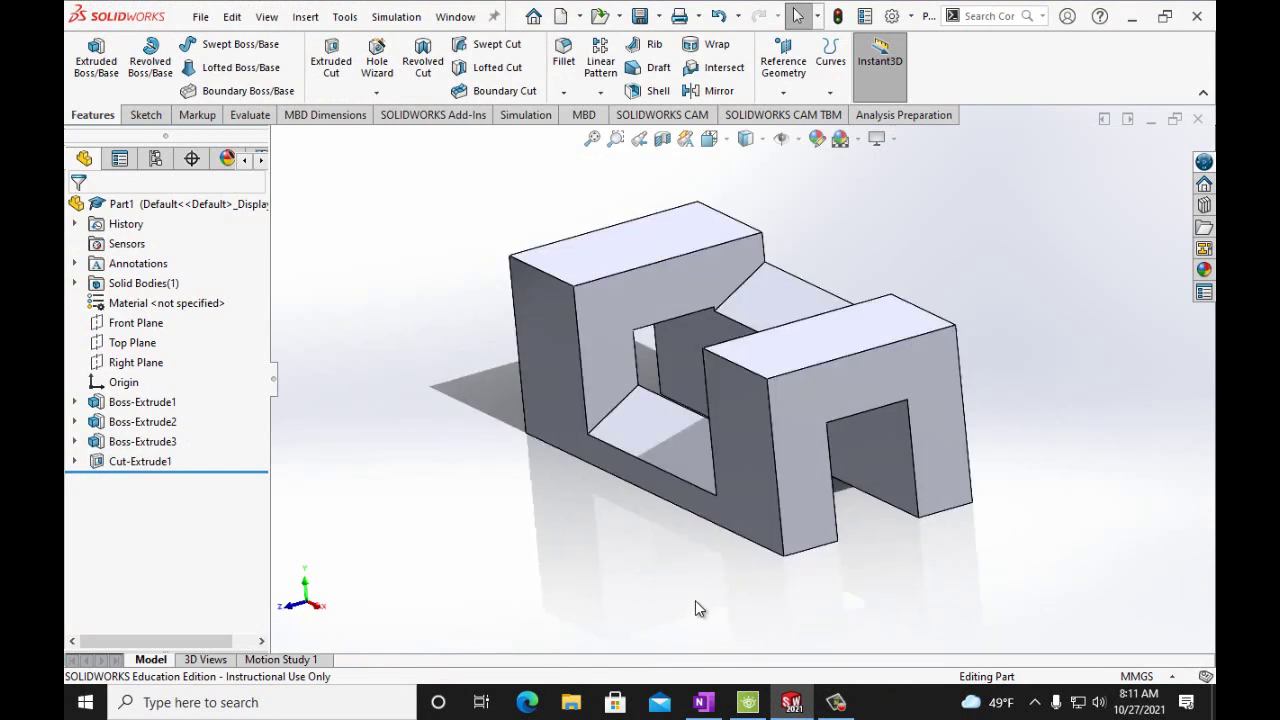
left_click(703, 703)
left_click(703, 706)
left_click(703, 706)
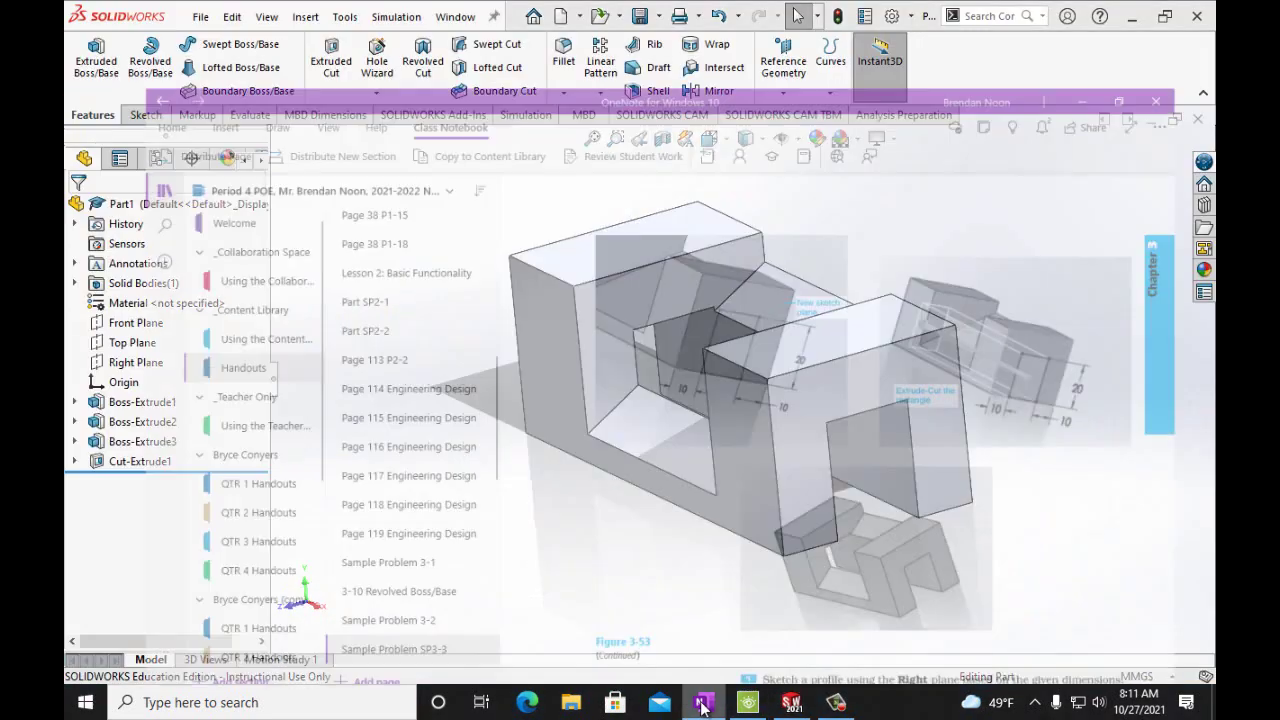
- Save the part as PartSP3-3 in the Documents folder using Save As
left_click(798, 700)
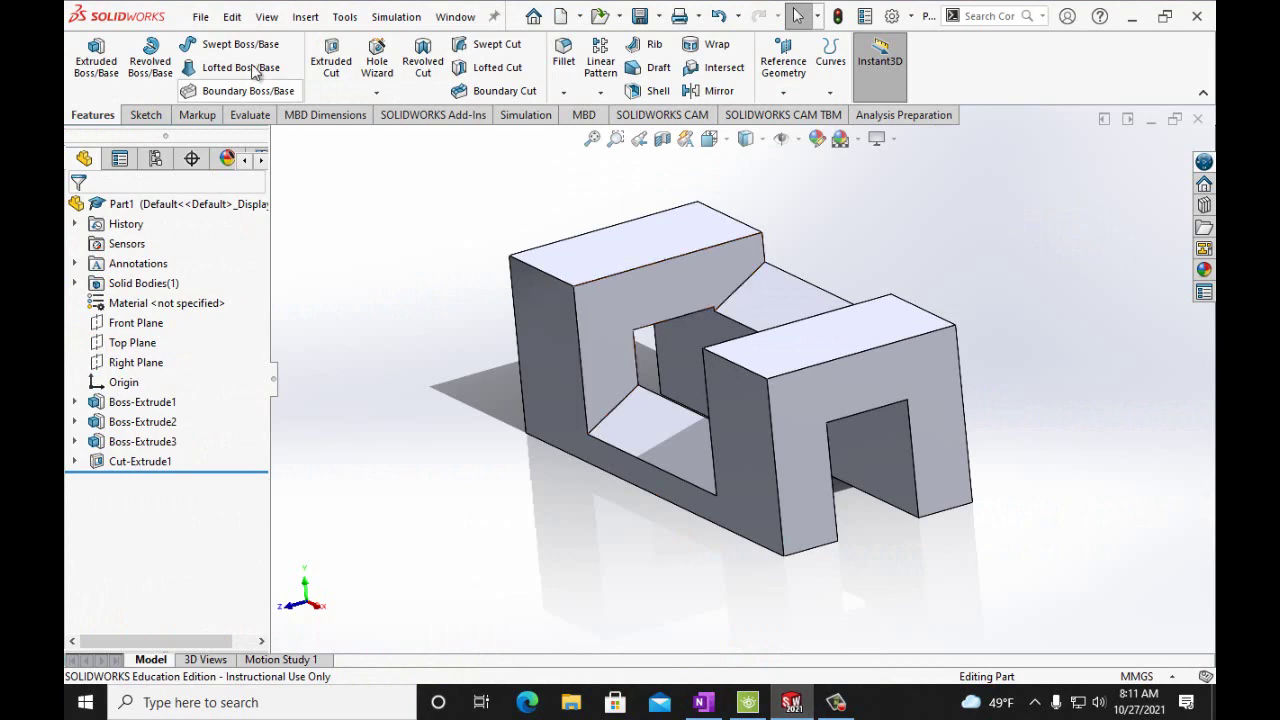
left_click(200, 17)
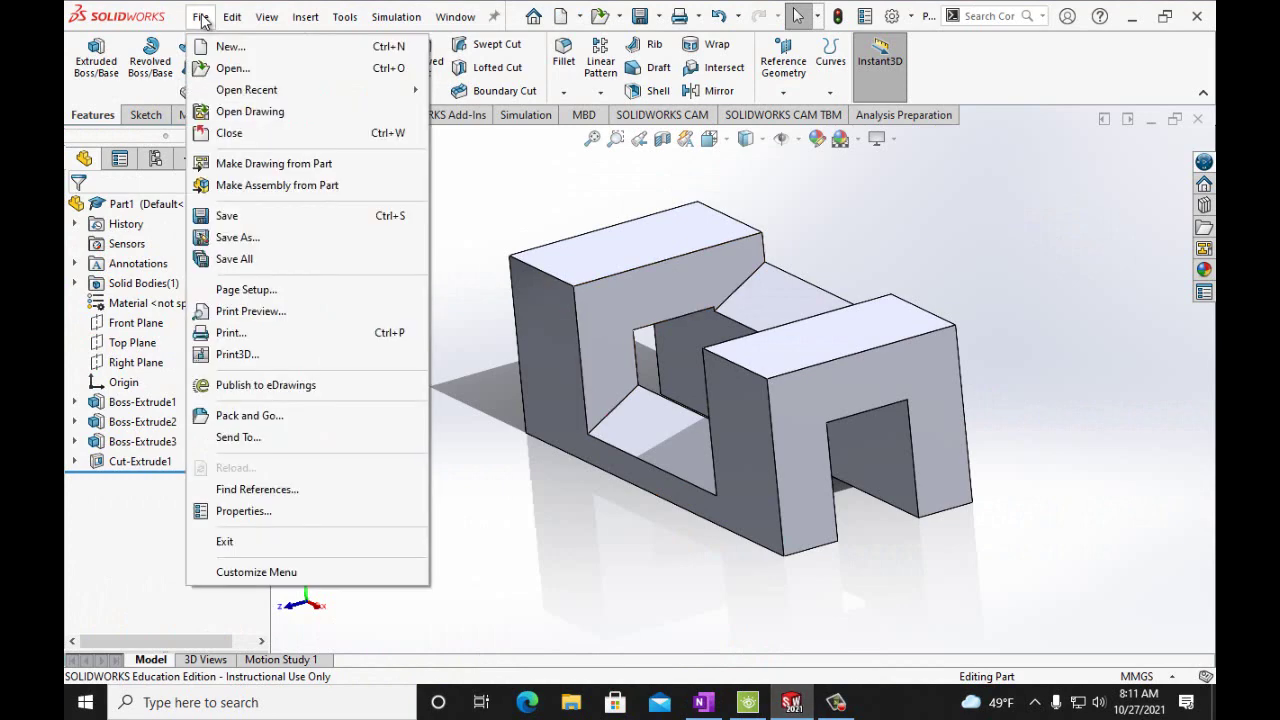
left_click(237, 238)
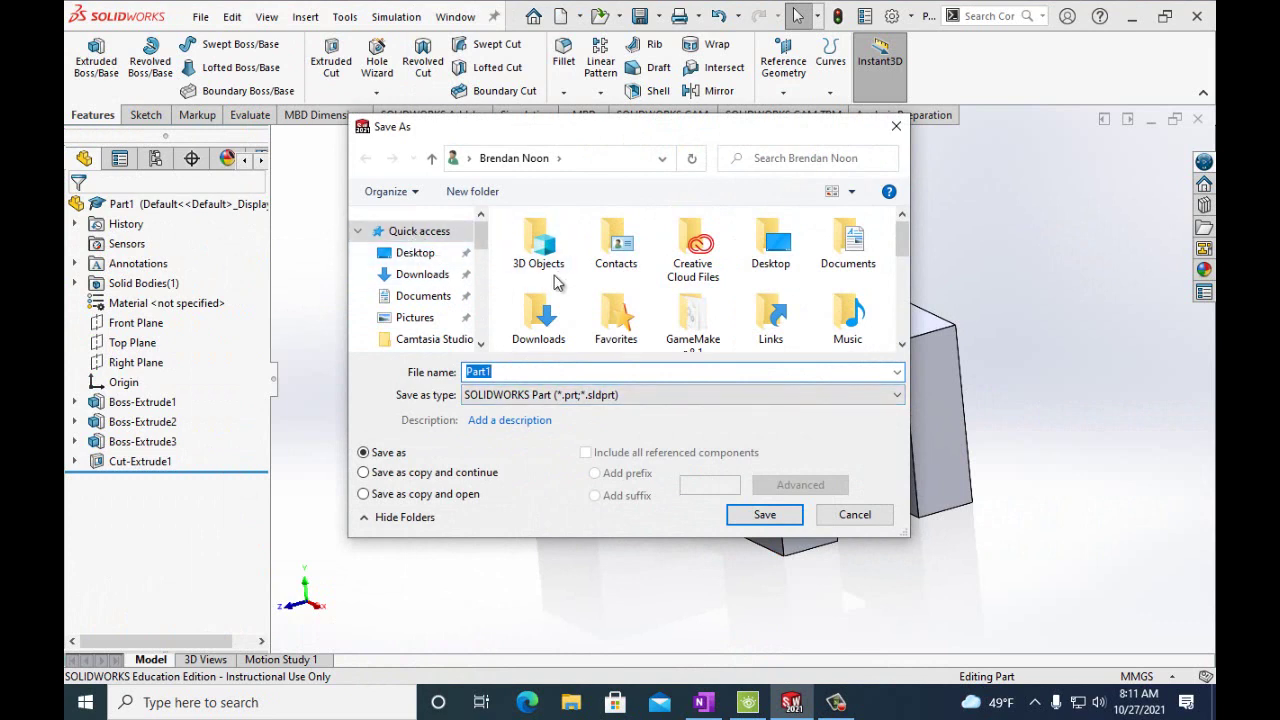
left_click(423, 296)
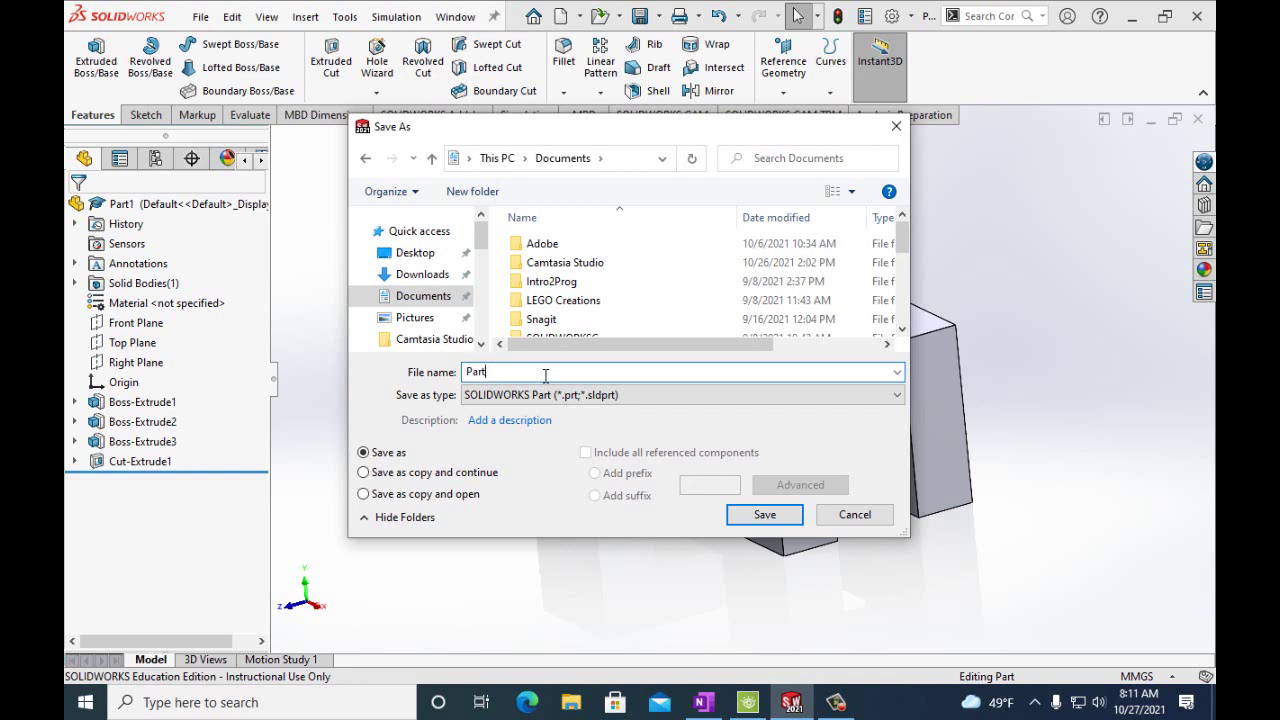
key("BackSpace")
type("t")
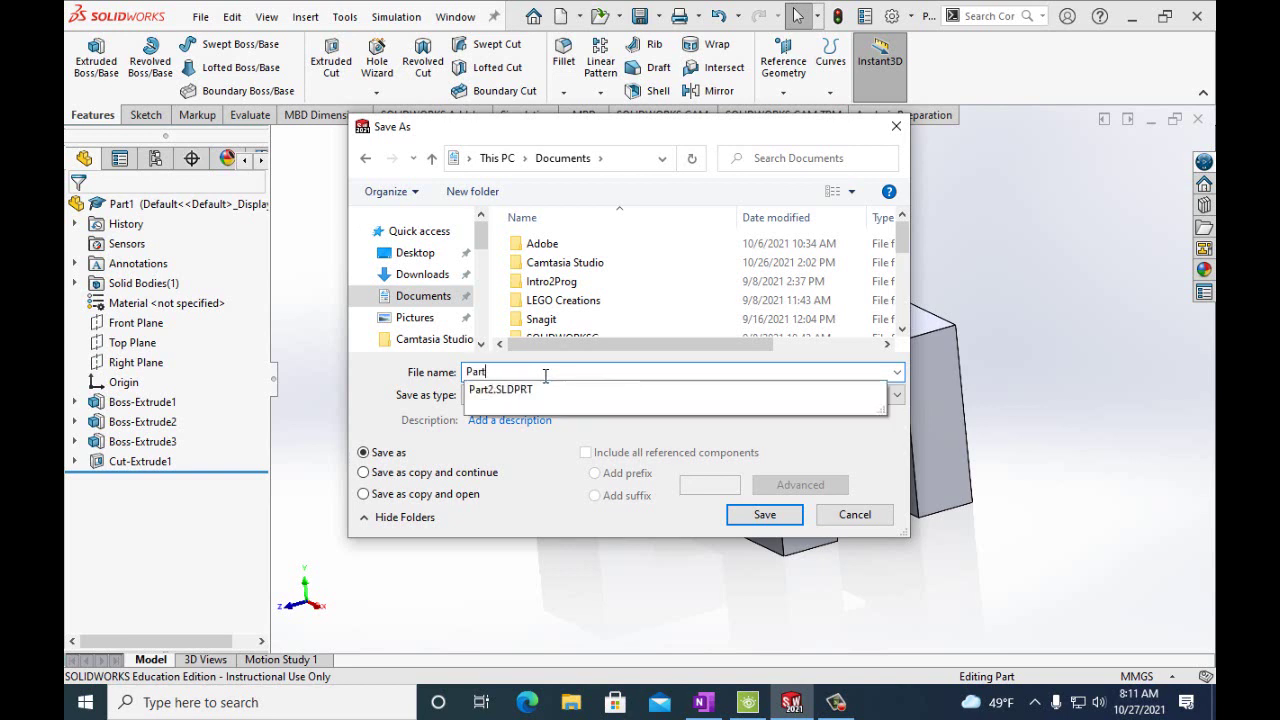
type("SP3-3")
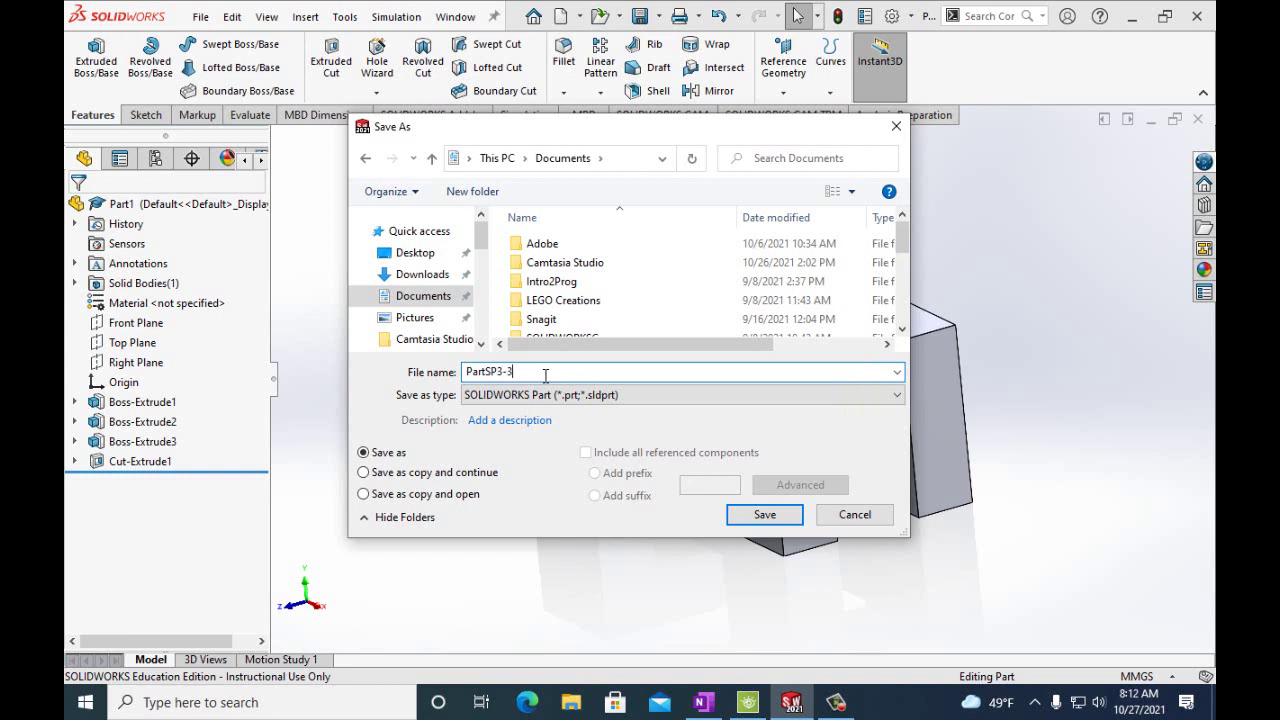
left_click(764, 514)
- Scroll OneNote's Sample Problem SP3-3 page to review Figure 3-53 and its numbered steps
key("alt+Tab")
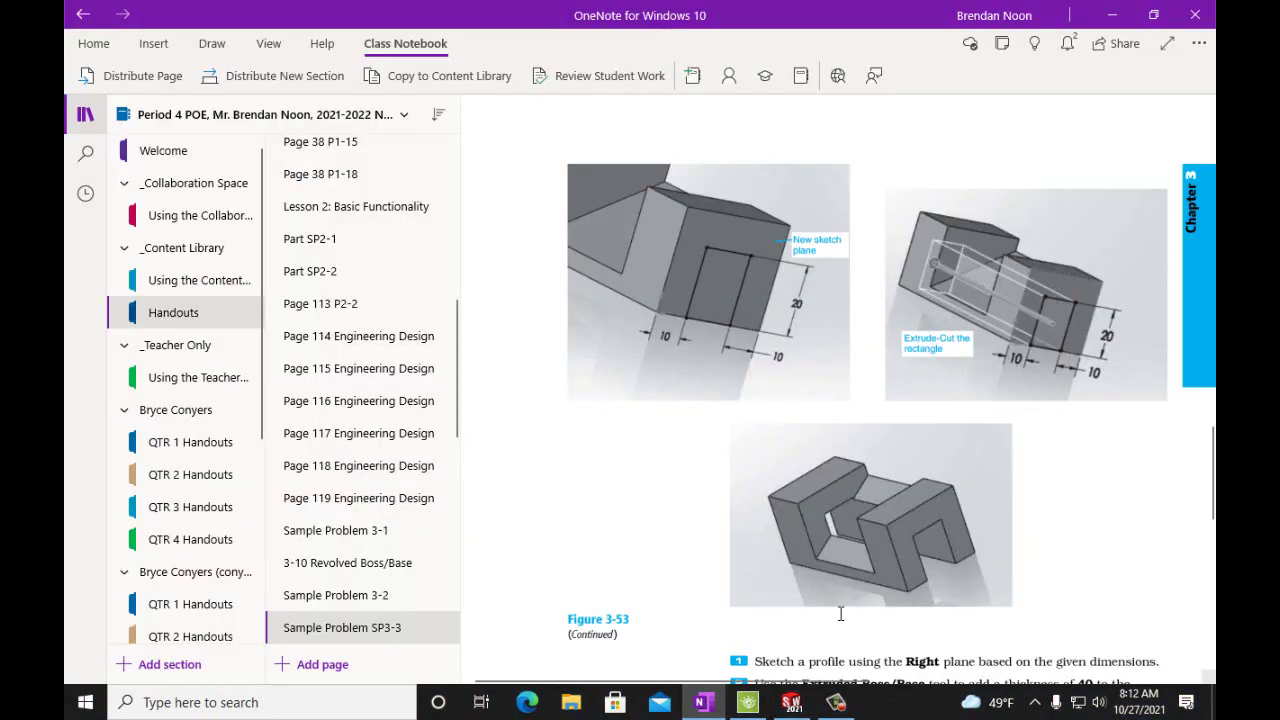
scroll(840, 614, "up", 15)
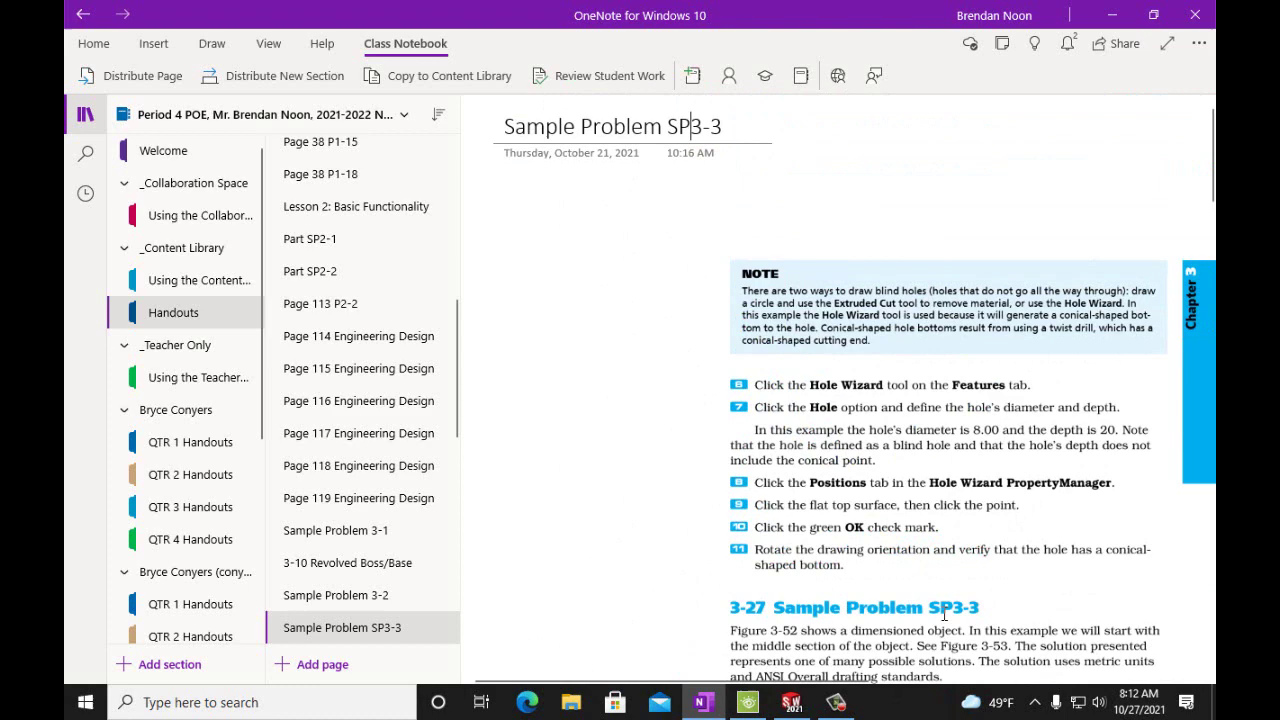
scroll(1001, 607, "down", 12)
scroll(944, 614, "down", 9)
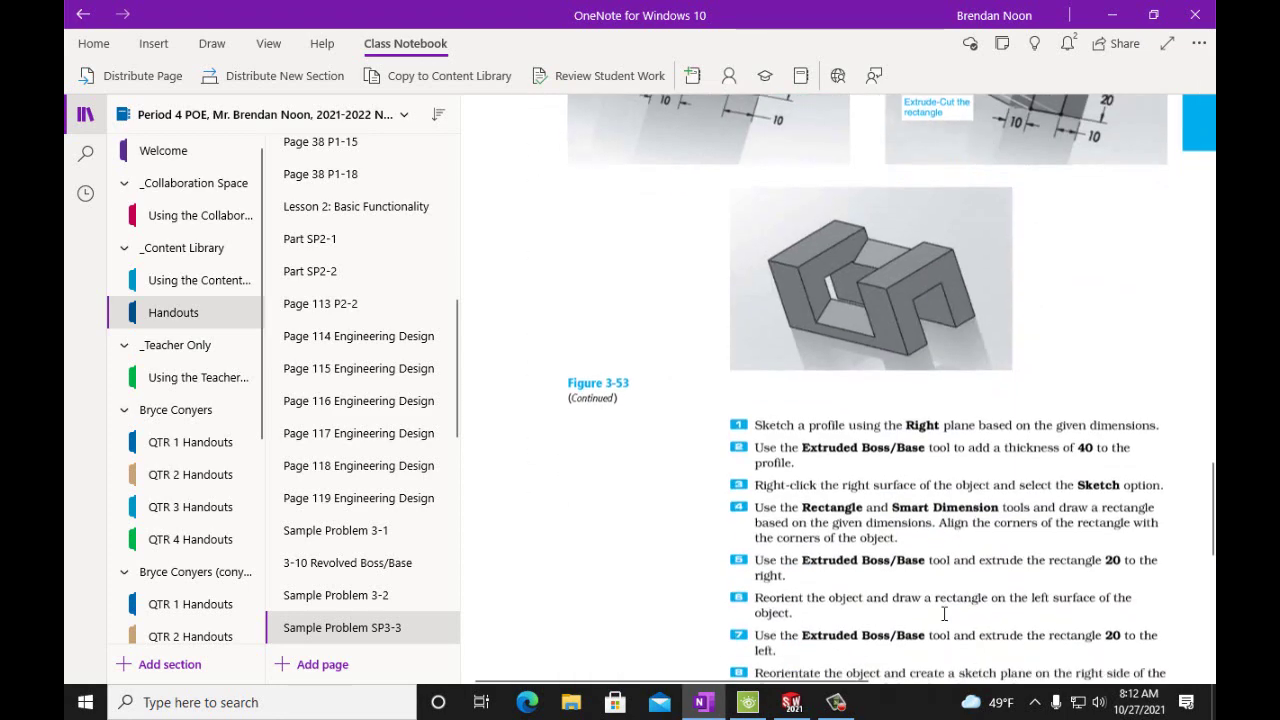
scroll(943, 611, "up", 5)
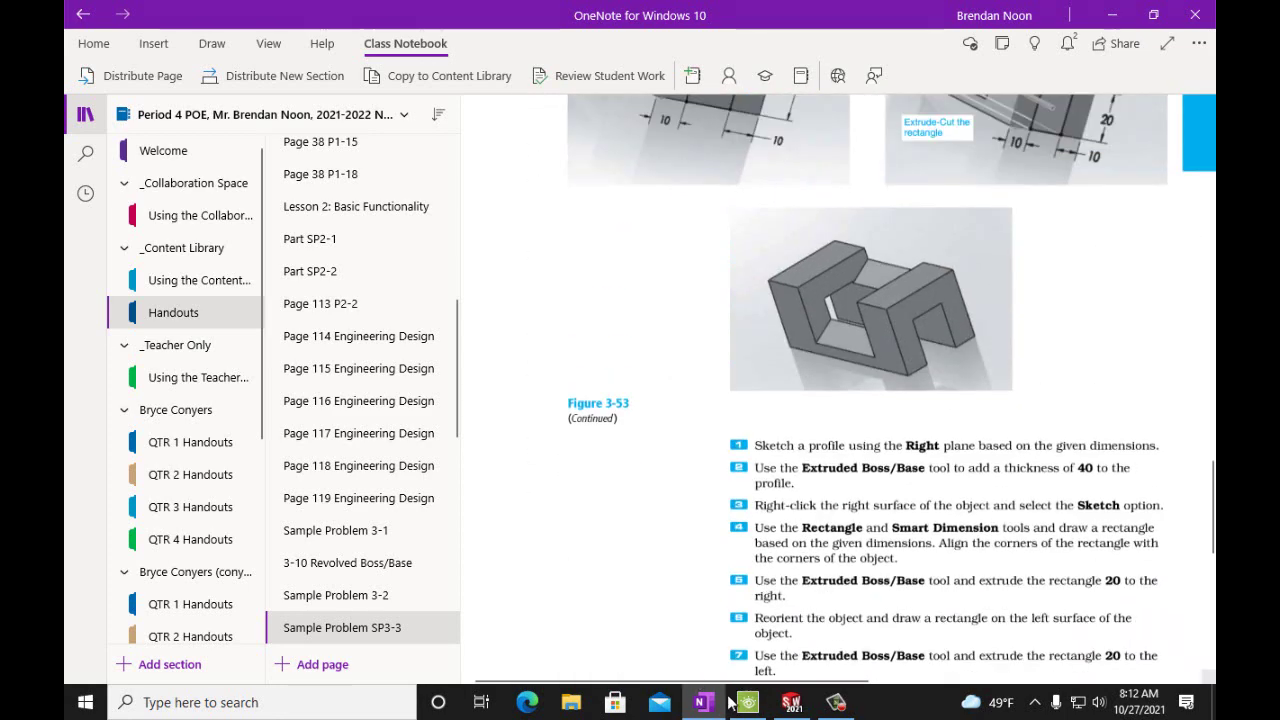
- Save the part as PartSP3-3 and make a new A (ANSI) Landscape drawing from it
left_click(792, 703)
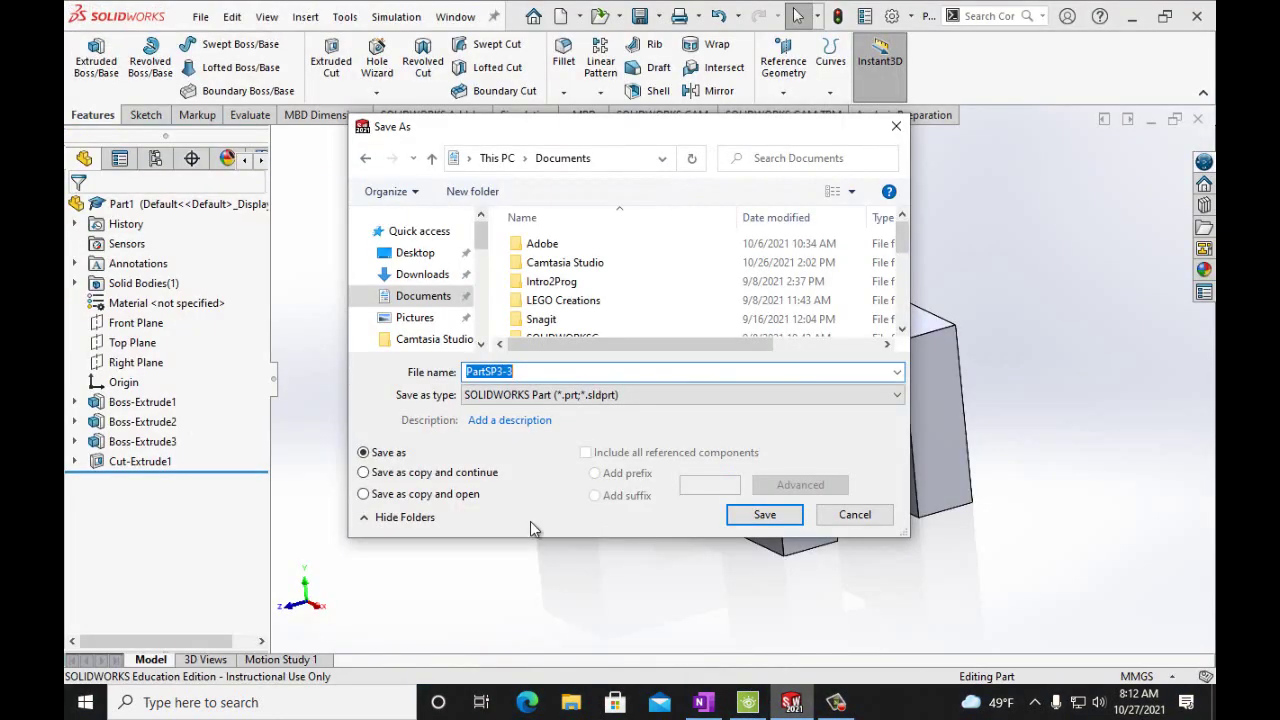
left_click(765, 514)
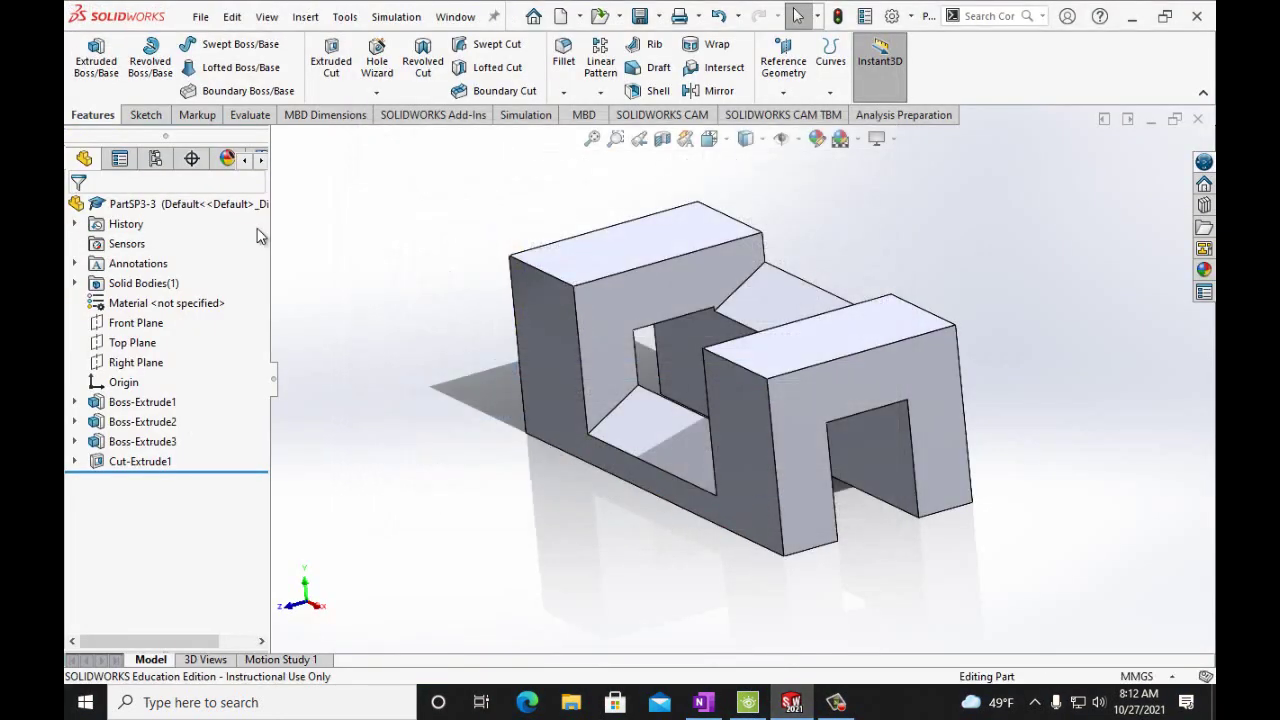
left_click(201, 18)
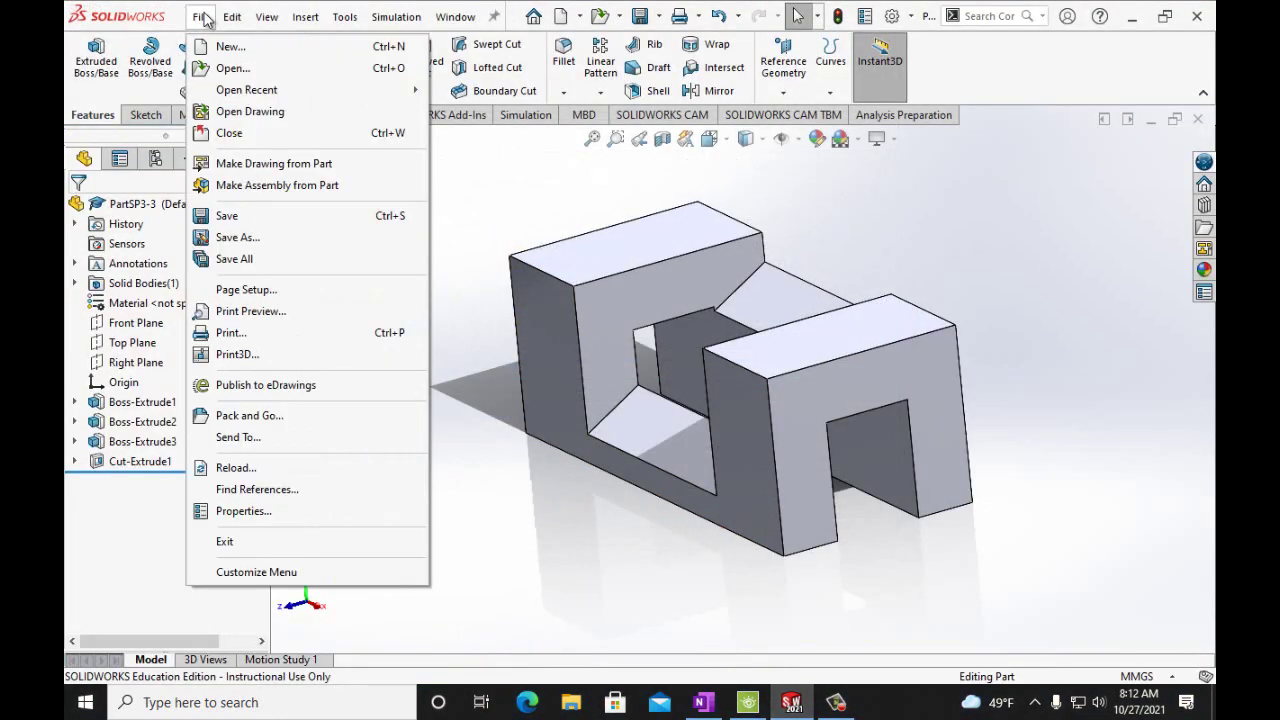
left_click(277, 164)
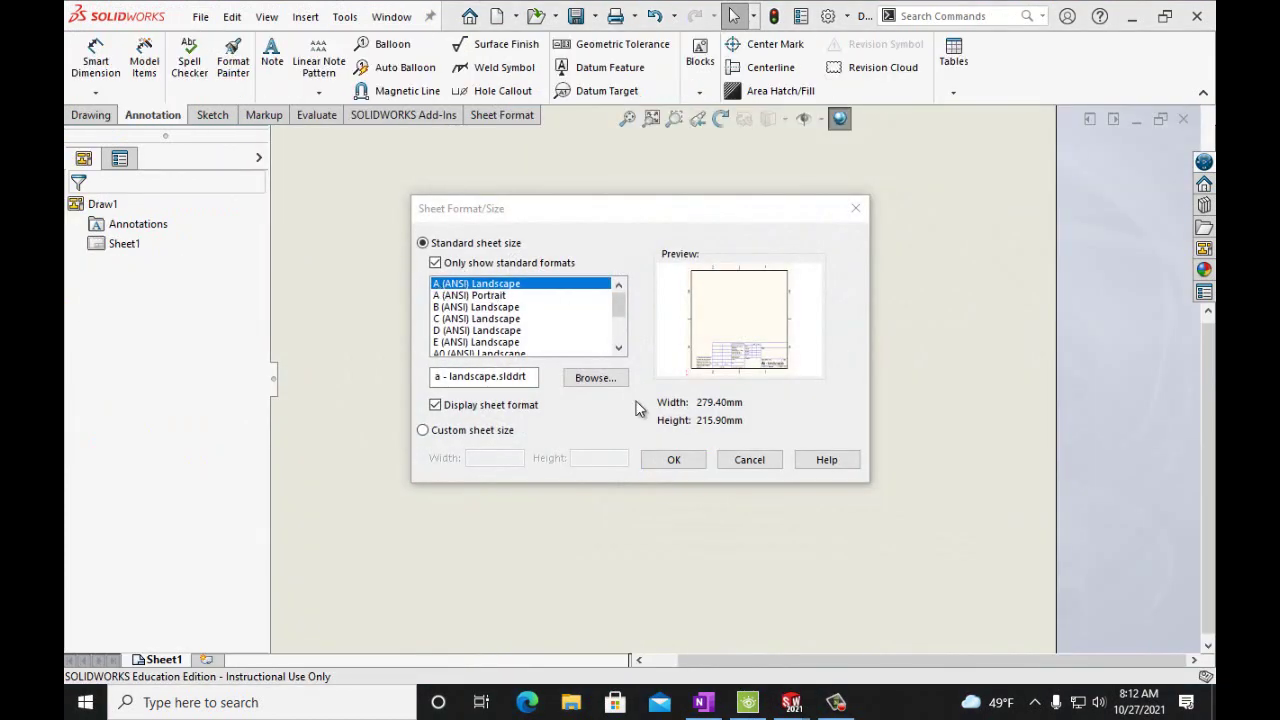
left_click(676, 460)
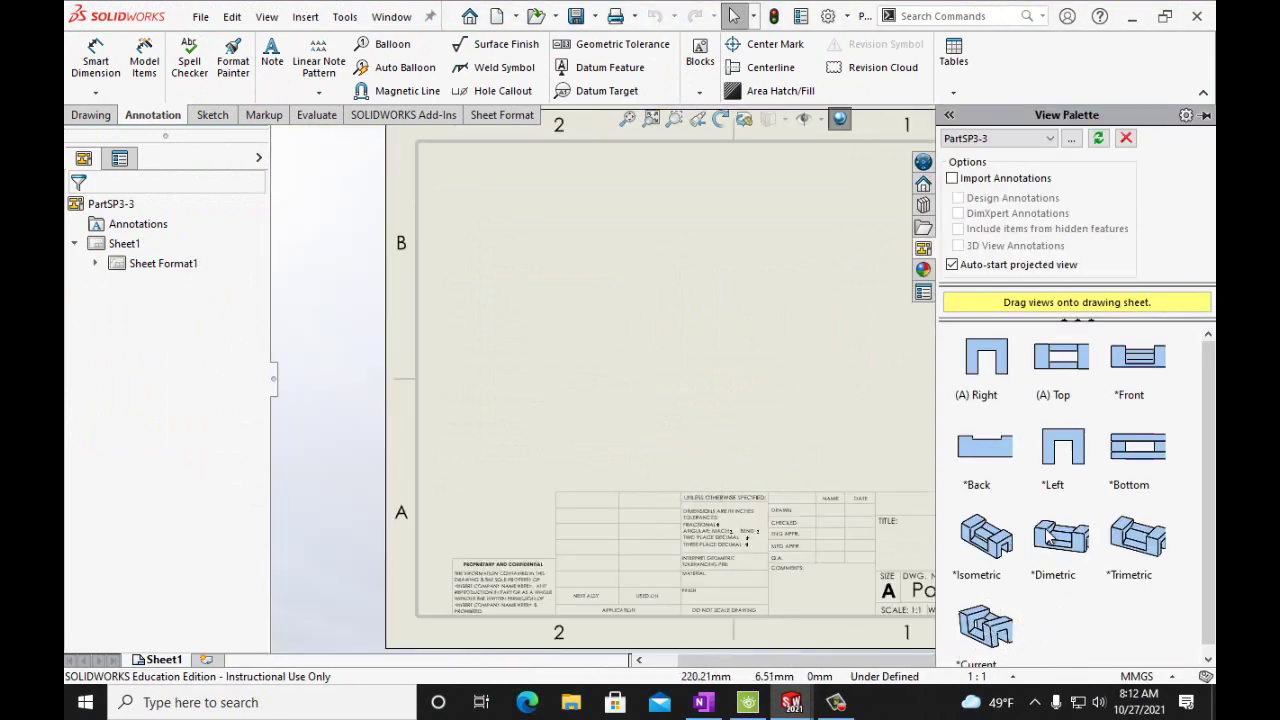
- Place the current isometric model view at the sheet centre, shaded with edges
left_click(1005, 642)
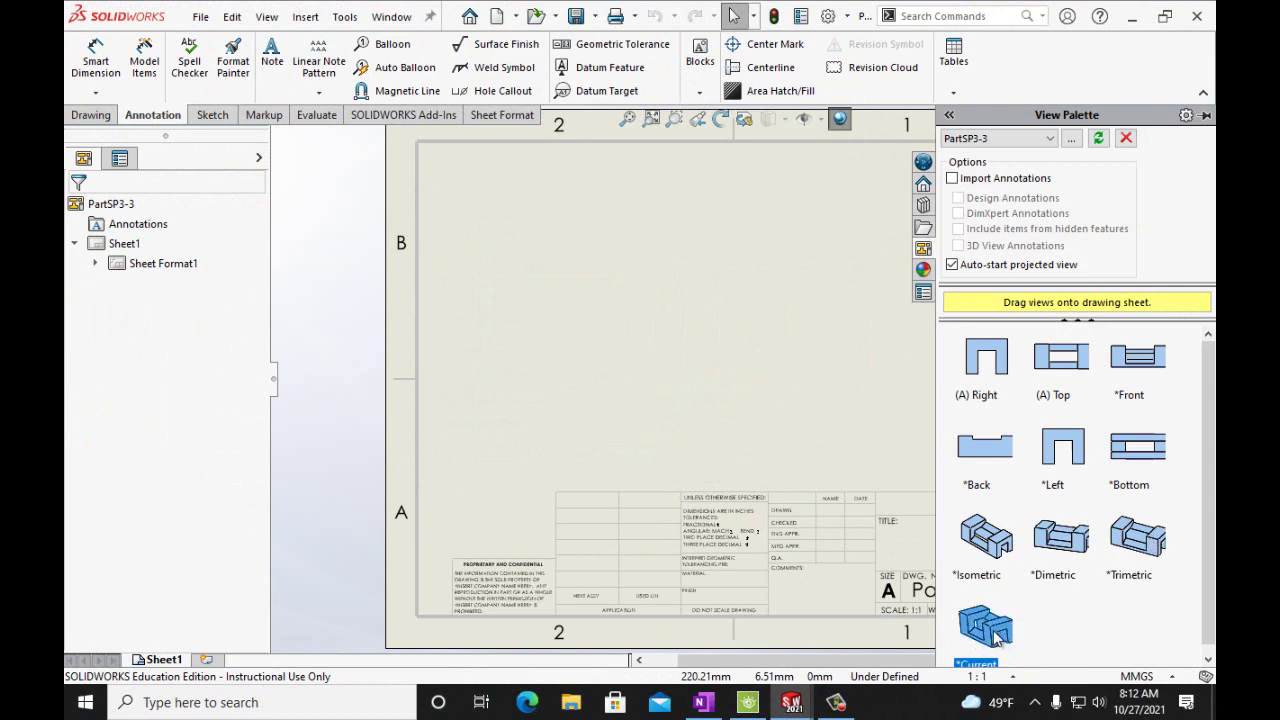
left_click_drag(998, 638, 722, 362)
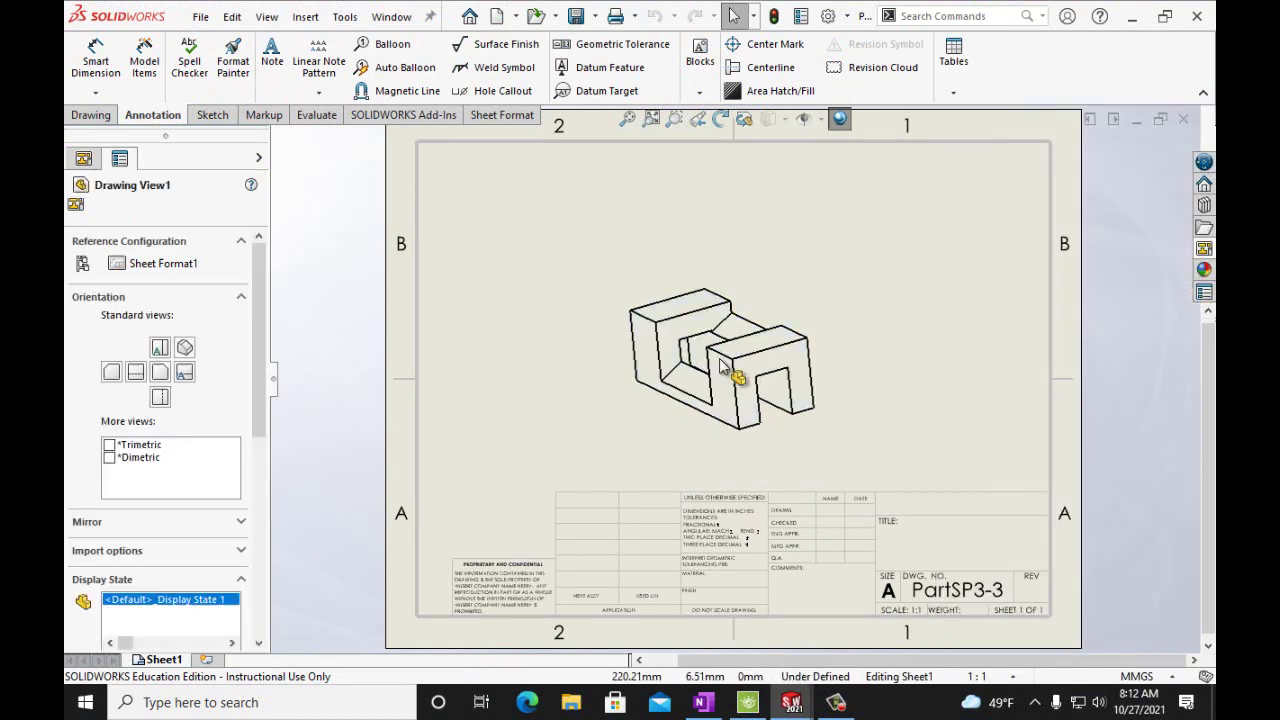
scroll(262, 430, "down", 4)
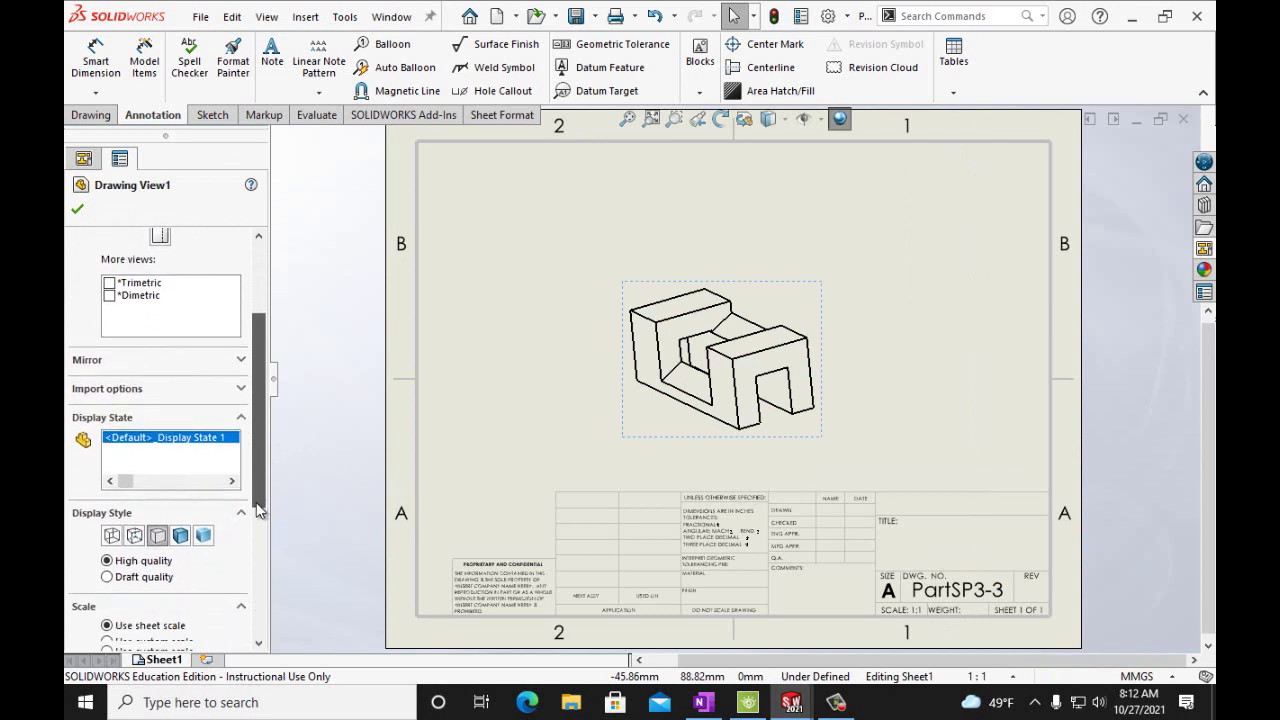
left_click(181, 490)
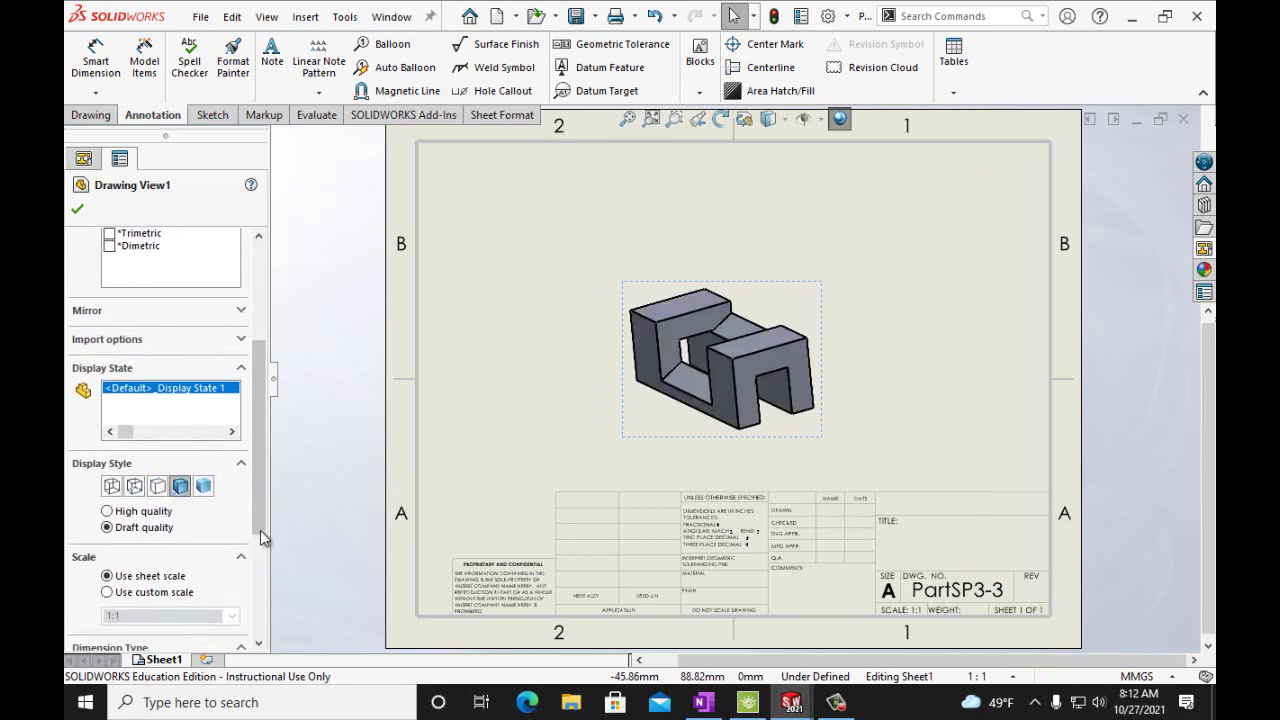
- Set a custom 2:1 scale on Drawing View1 and move it higher on the sheet
scroll(255, 540, "down", 1)
left_click(108, 542)
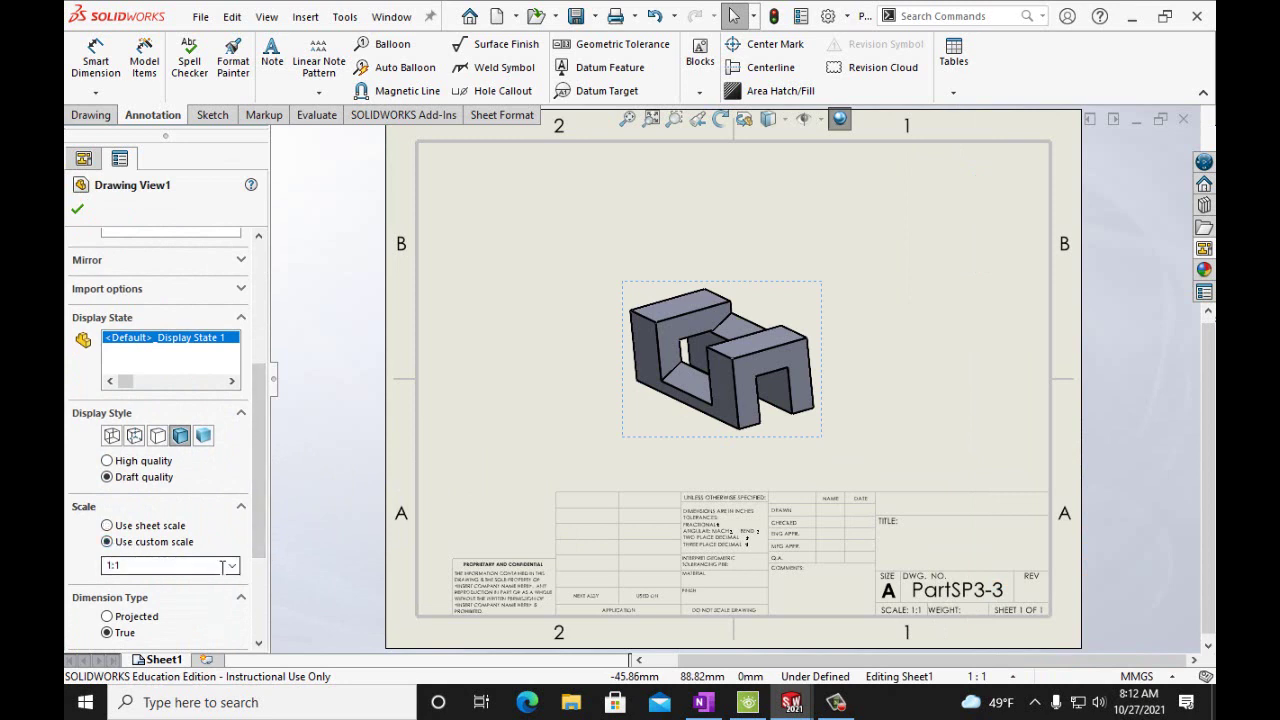
left_click(231, 566)
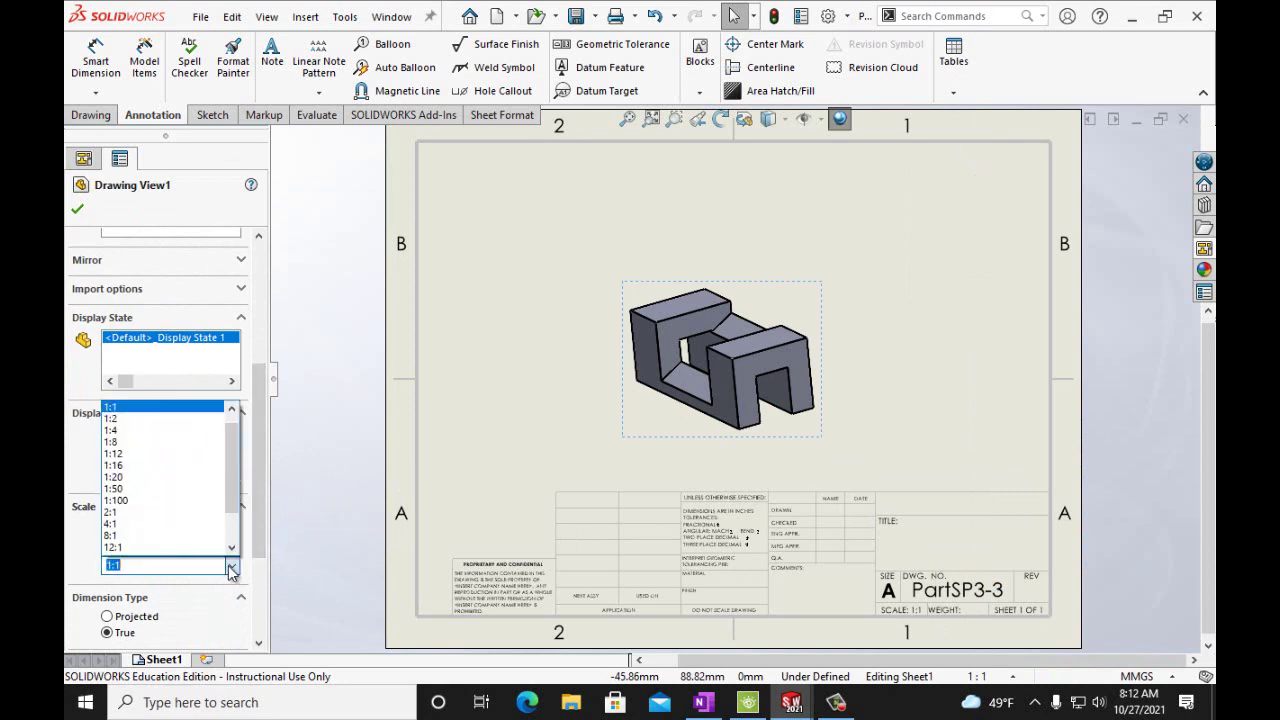
left_click(223, 512)
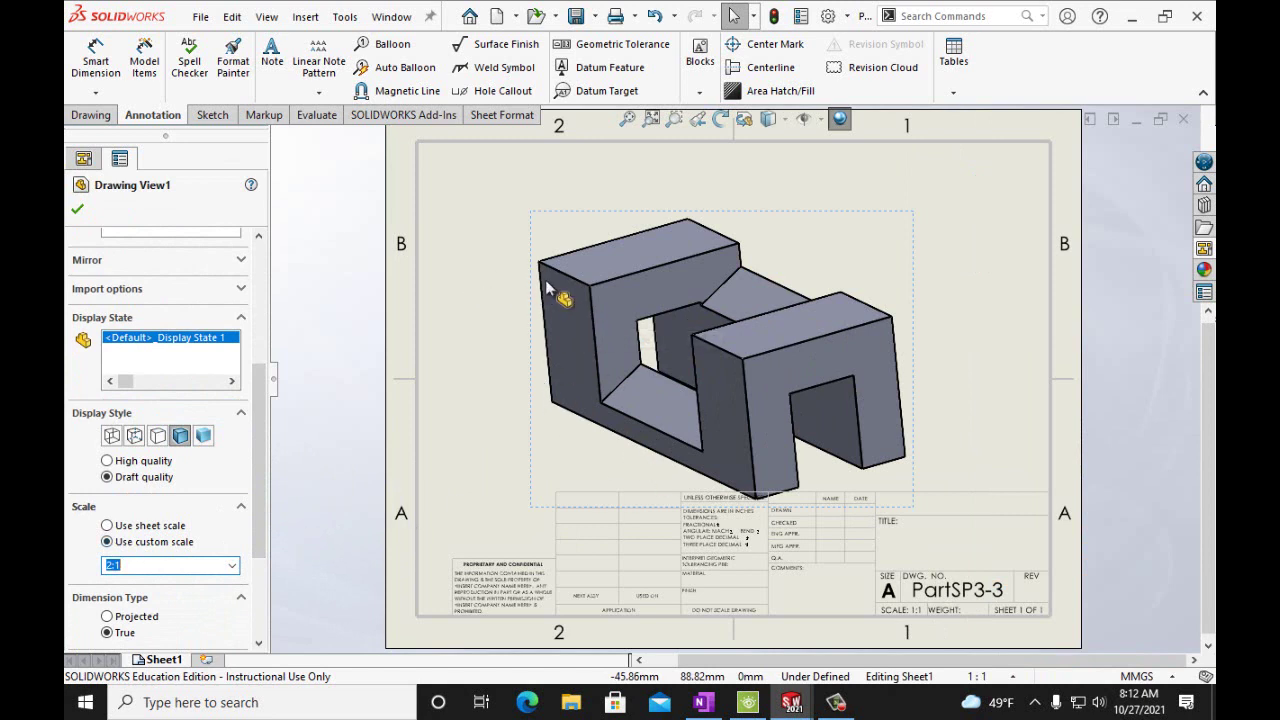
mouse_move(534, 282)
left_mouse_down()
mouse_move(534, 242)
mouse_move(552, 245)
left_mouse_up()
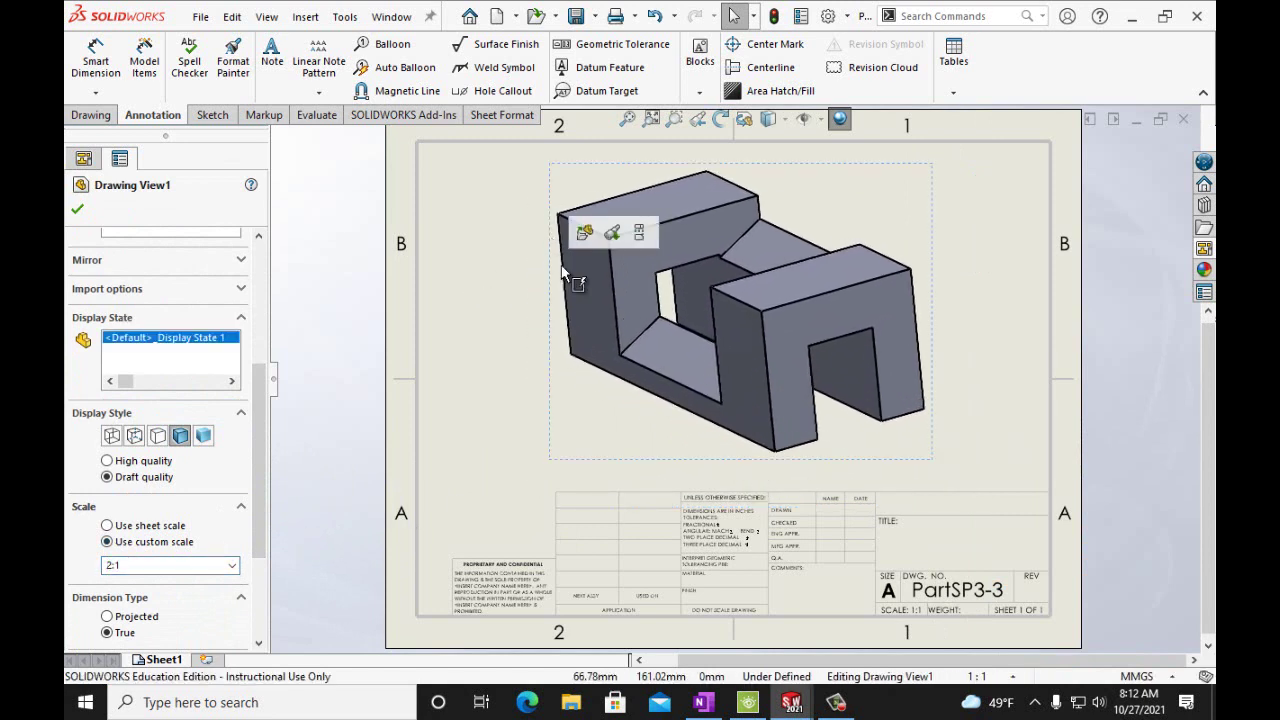
- Add a bold 24-point Ebrima note with the author's name above the title block's title field
left_click(77, 210)
left_click(279, 80)
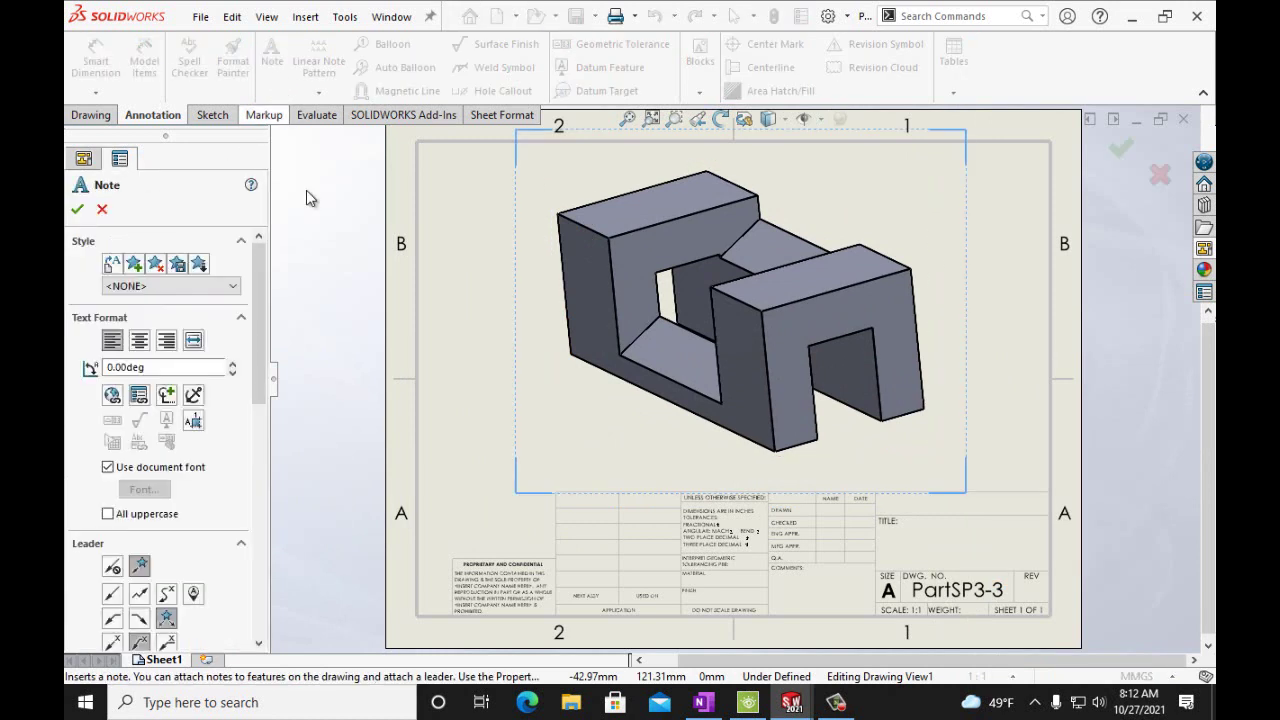
left_click(884, 507)
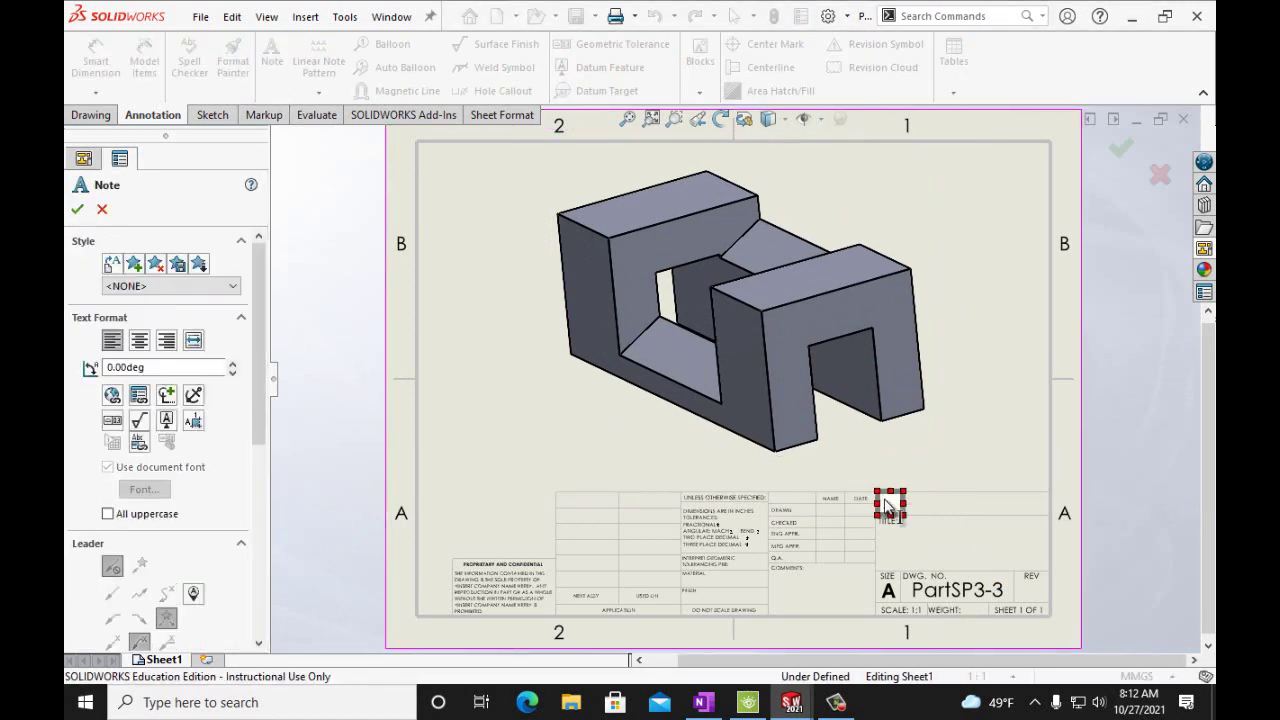
left_click(698, 472)
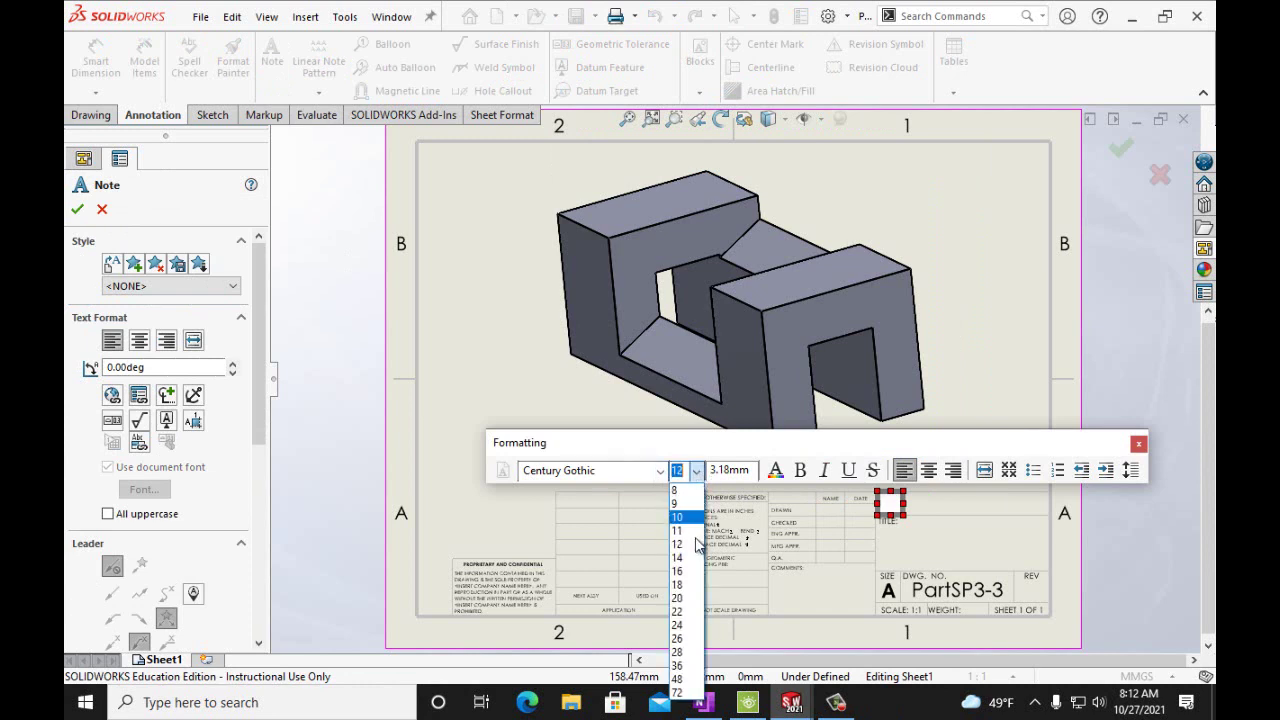
left_click(690, 632)
left_click(620, 478)
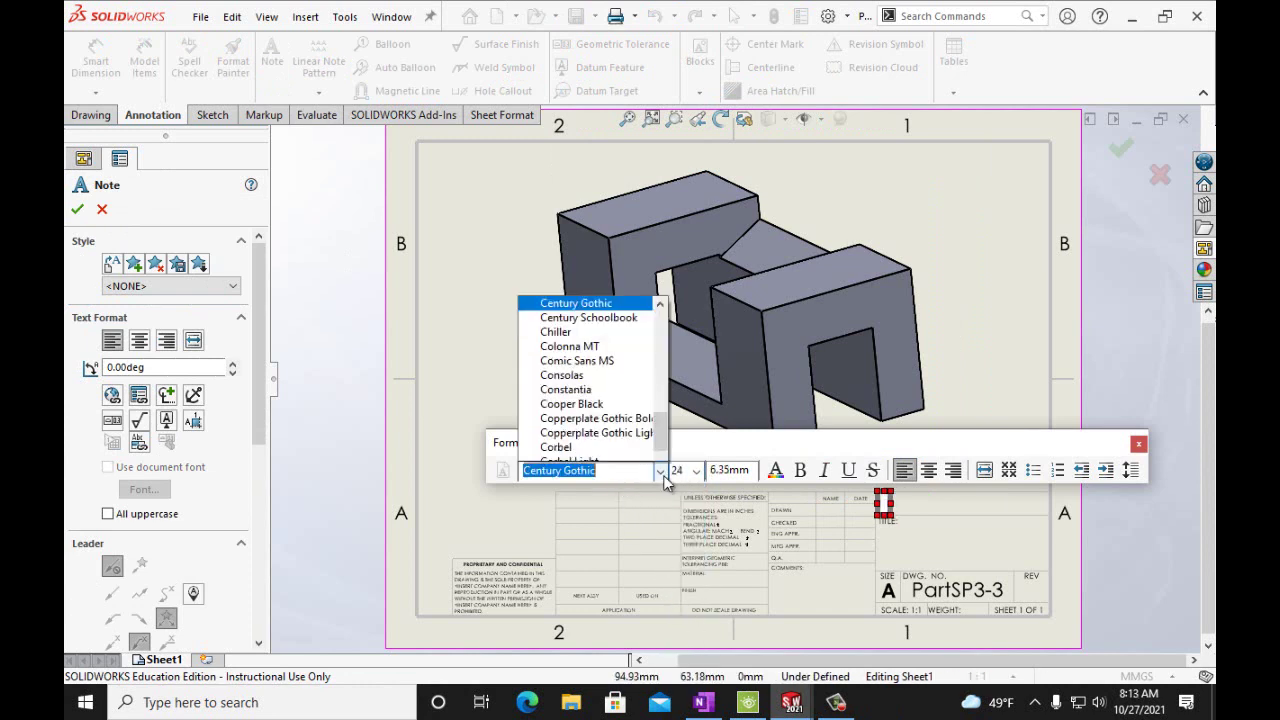
left_click(631, 352)
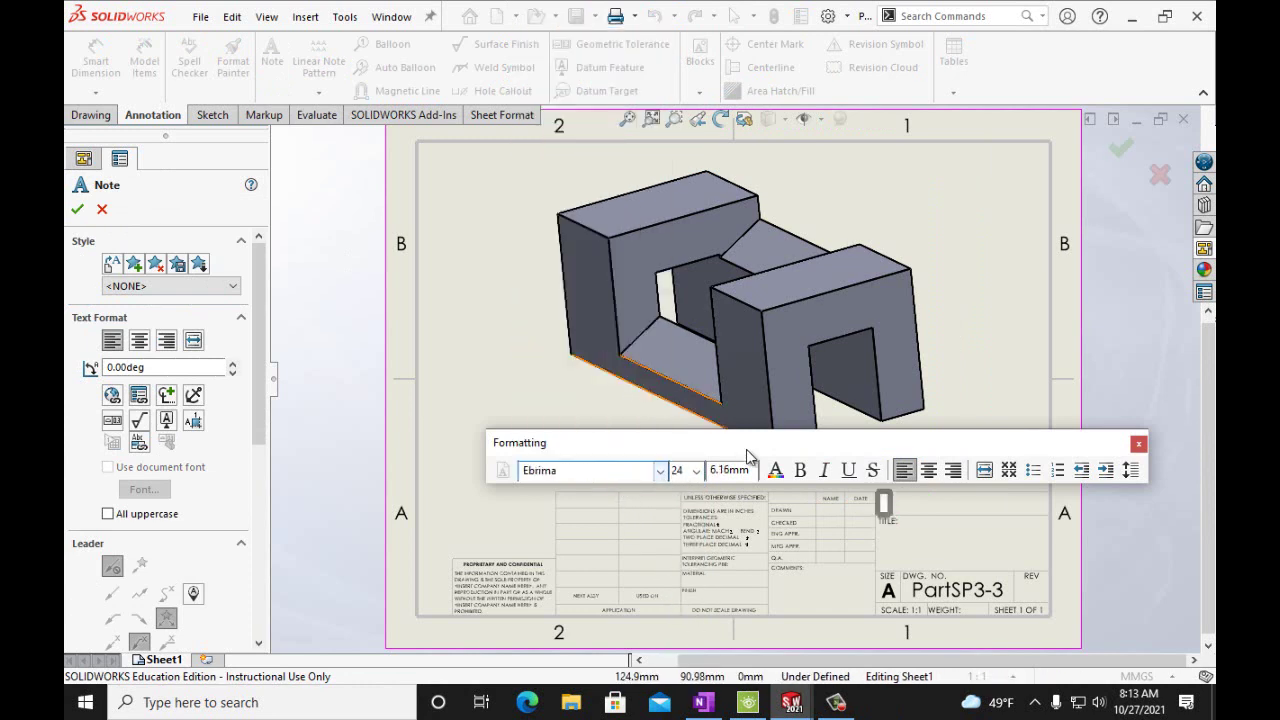
left_click(802, 471)
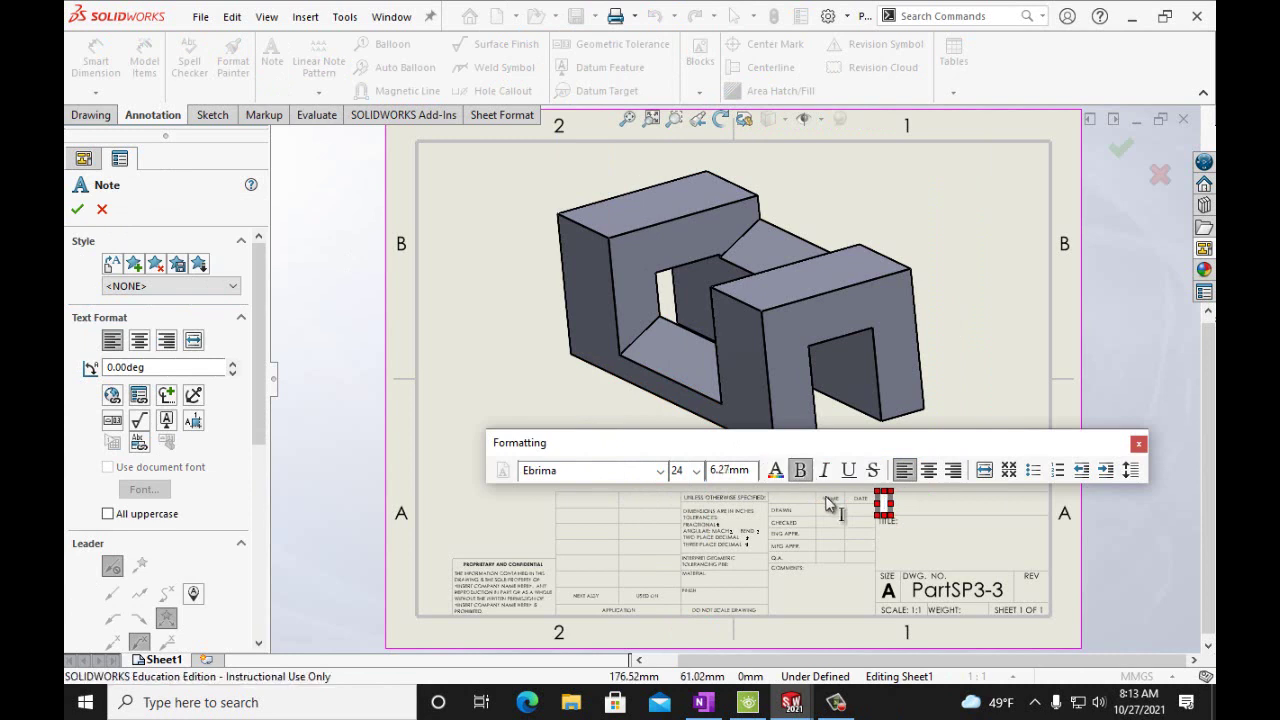
type("Mr.")
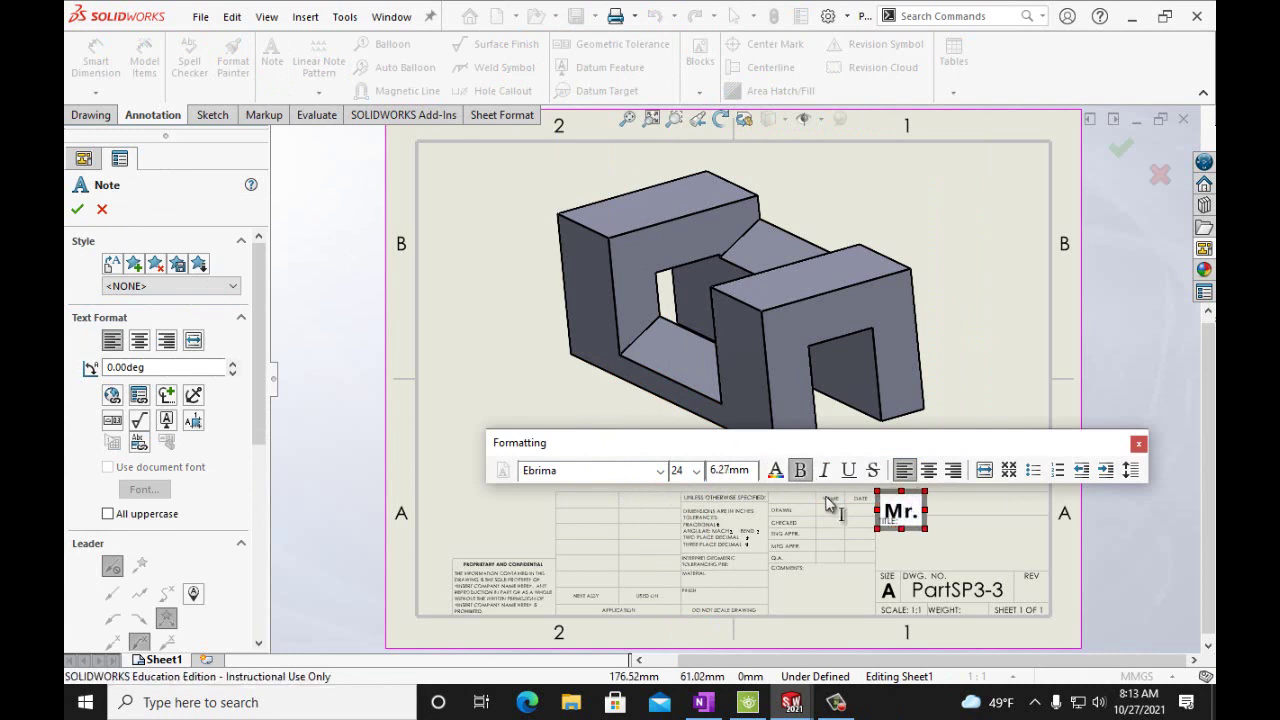
type(" Noon")
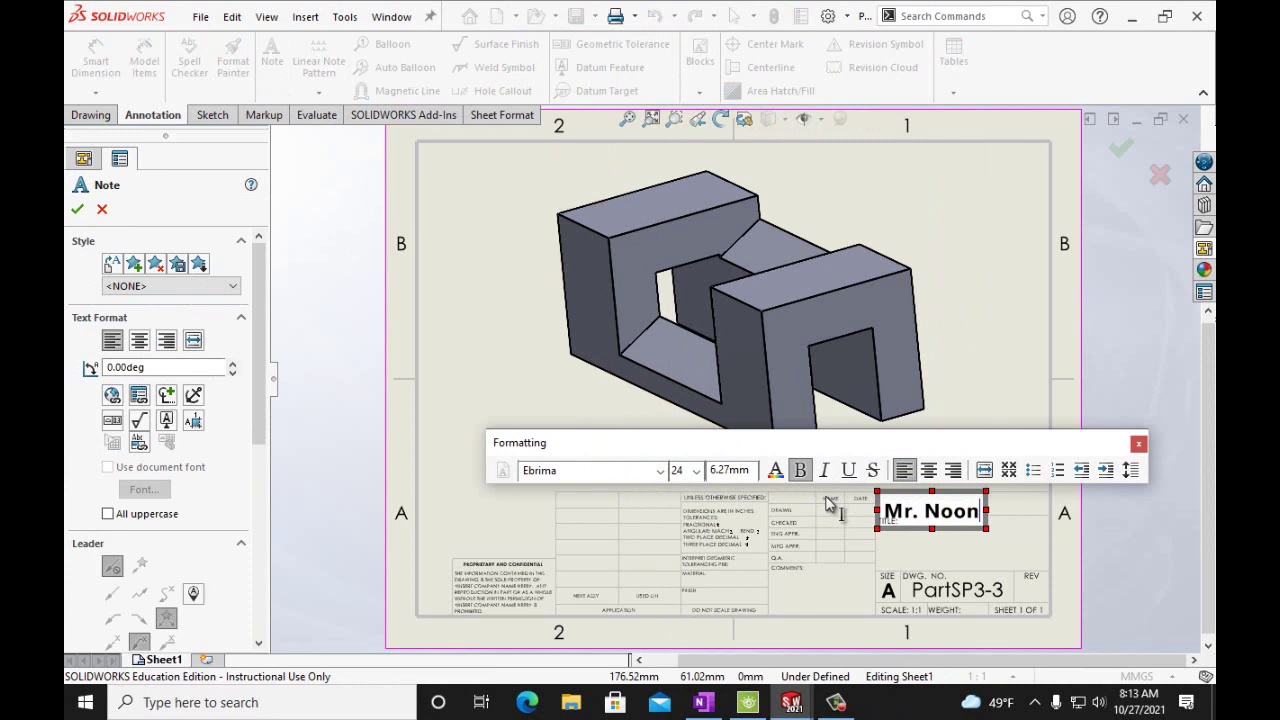
- Accept the name note and save the drawing as PartSP3-3
left_click(77, 209)
left_click(200, 17)
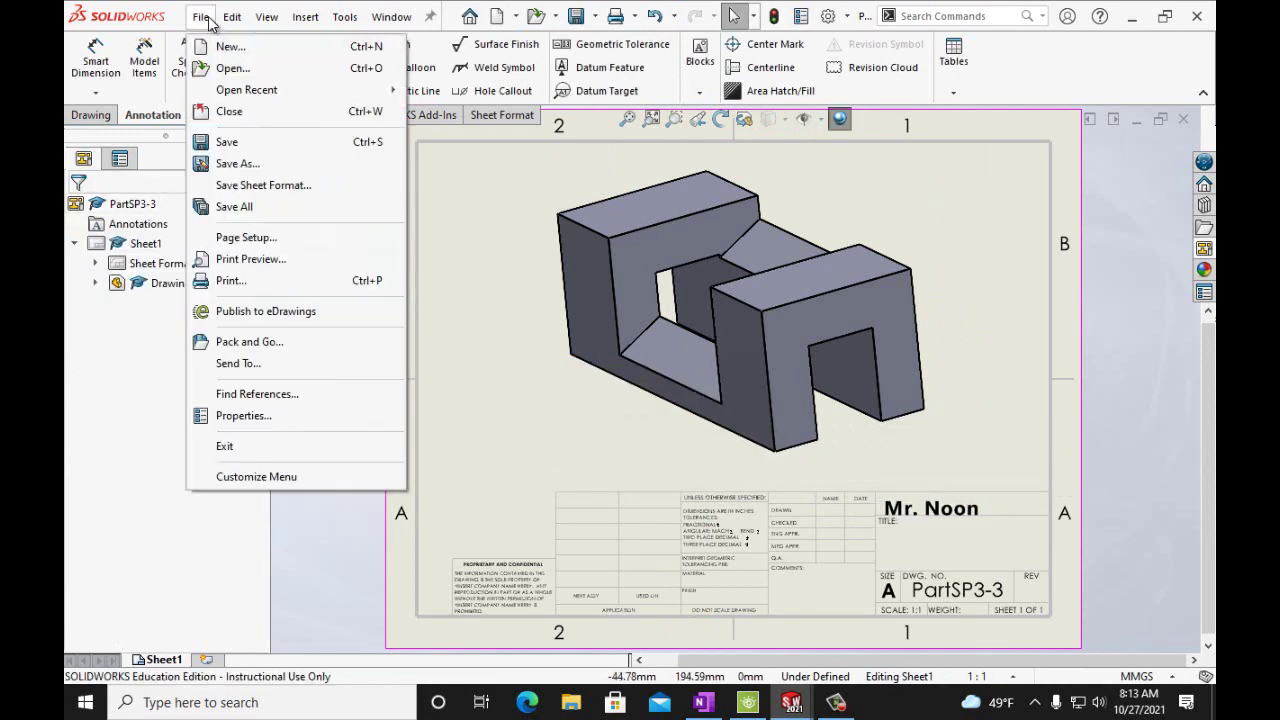
left_click(226, 142)
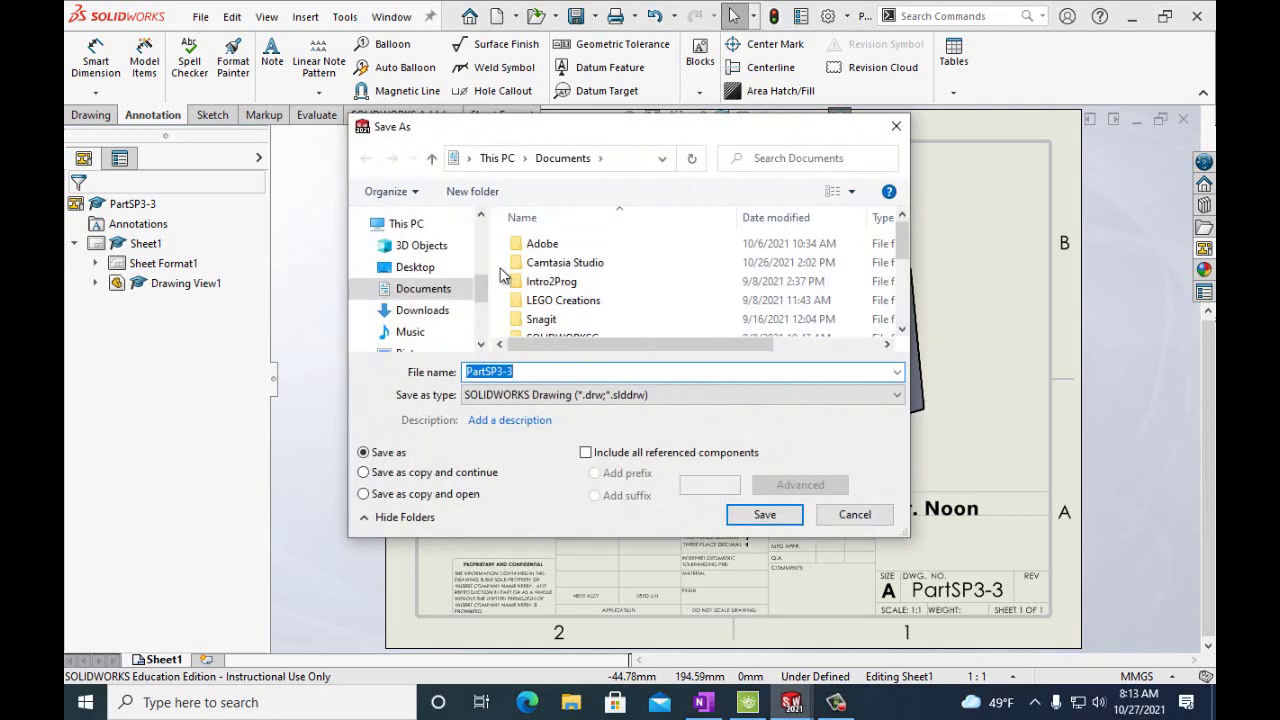
left_click(755, 518)
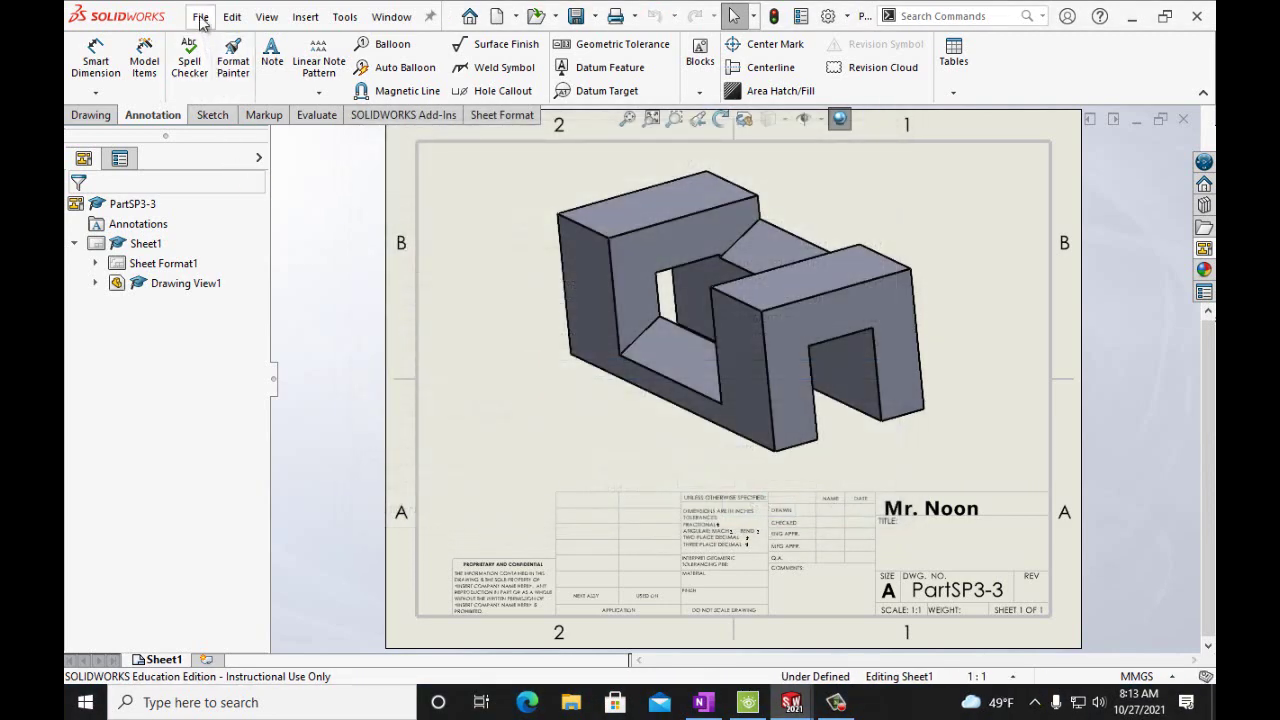
- Print the sheet to the OneNote for Windows 10 printer
left_click(200, 17)
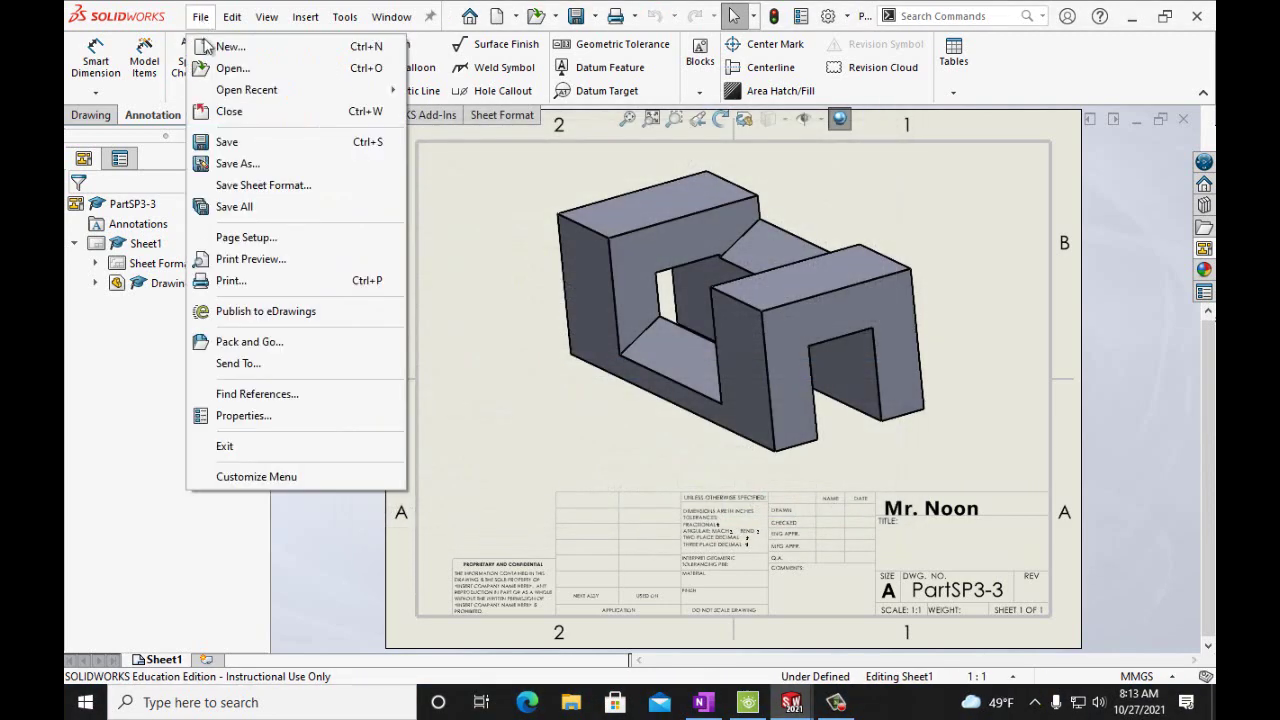
left_click(231, 281)
left_click(612, 181)
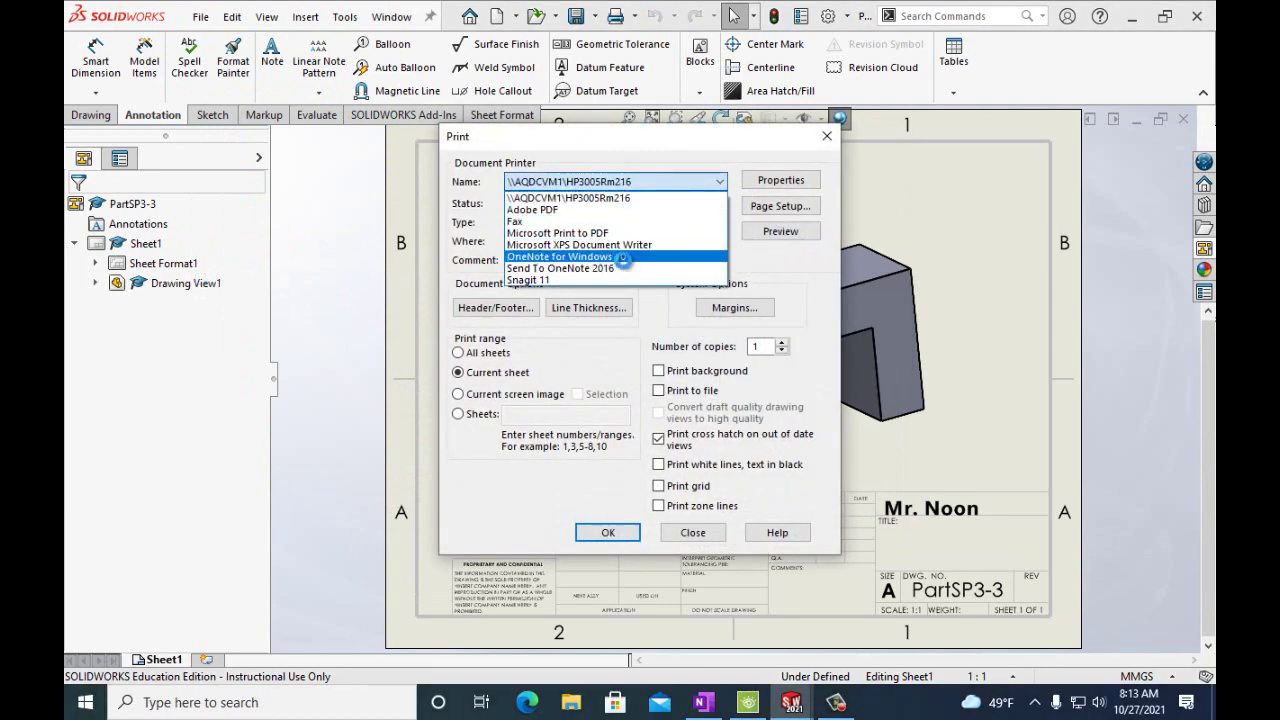
left_click(621, 258)
left_click(608, 532)
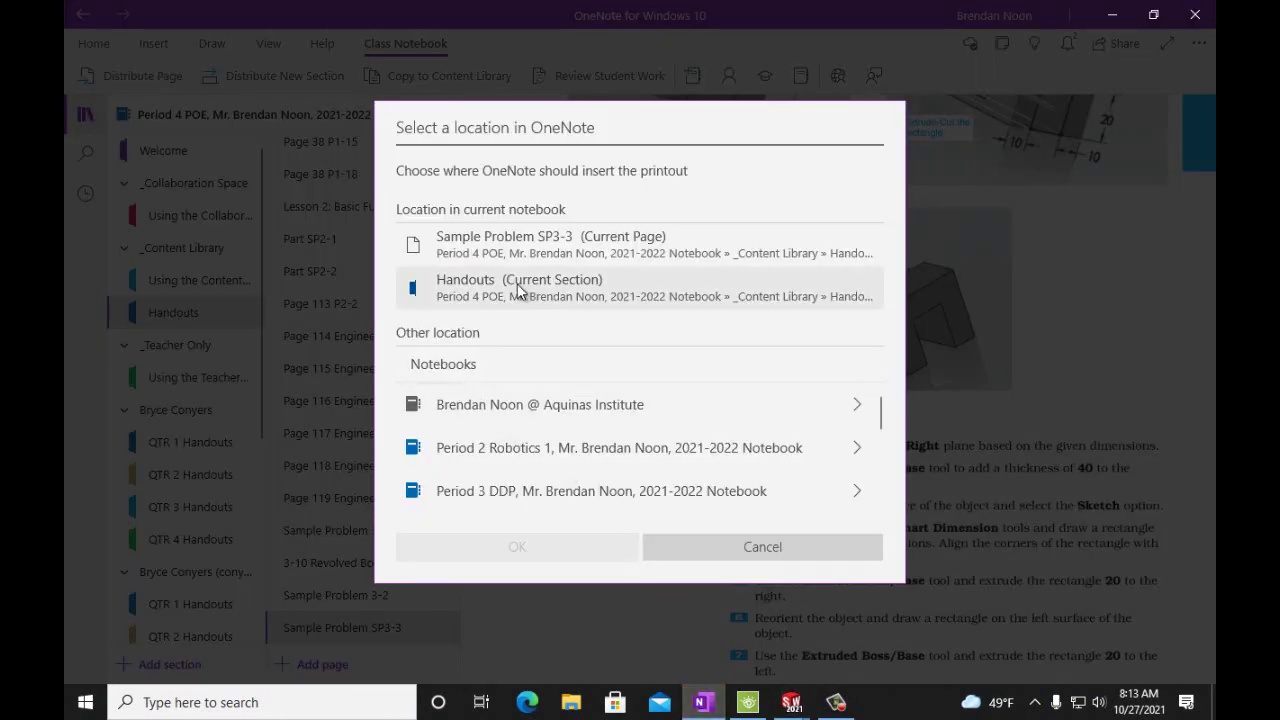
- Insert the printed drawing as a new page in the Handouts (Current Section) of OneNote
left_click(461, 294)
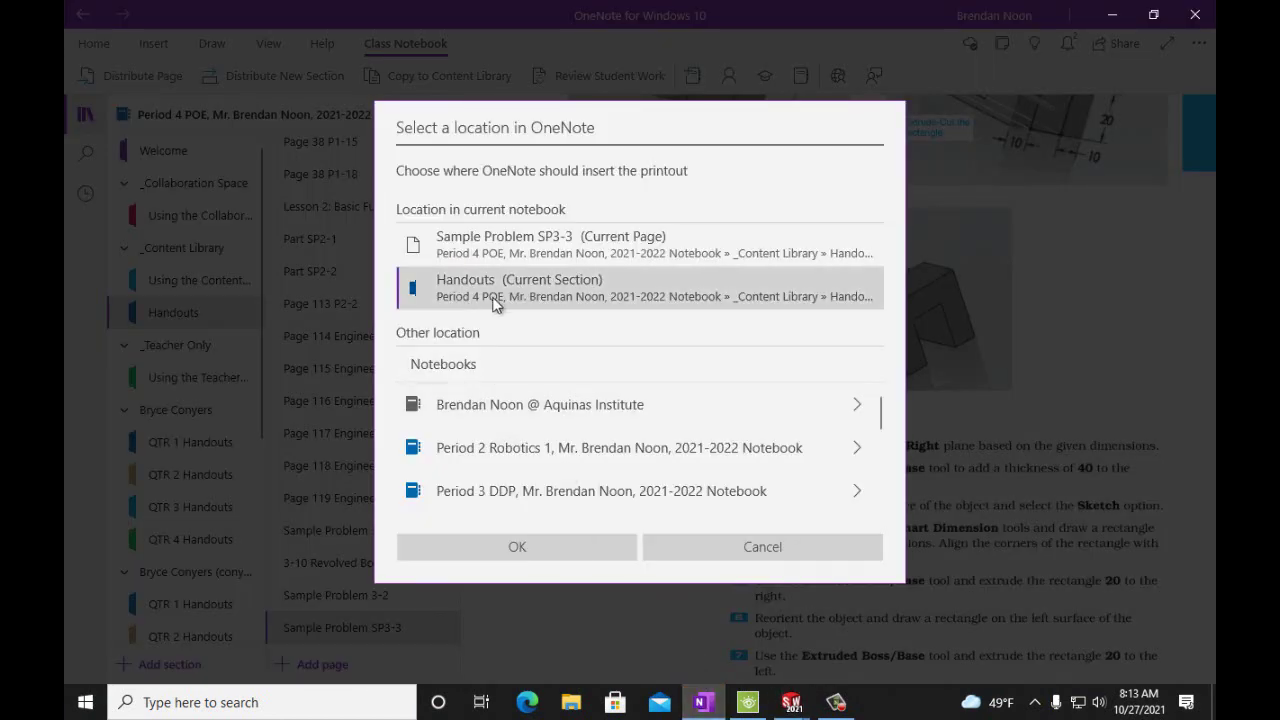
left_click(522, 547)
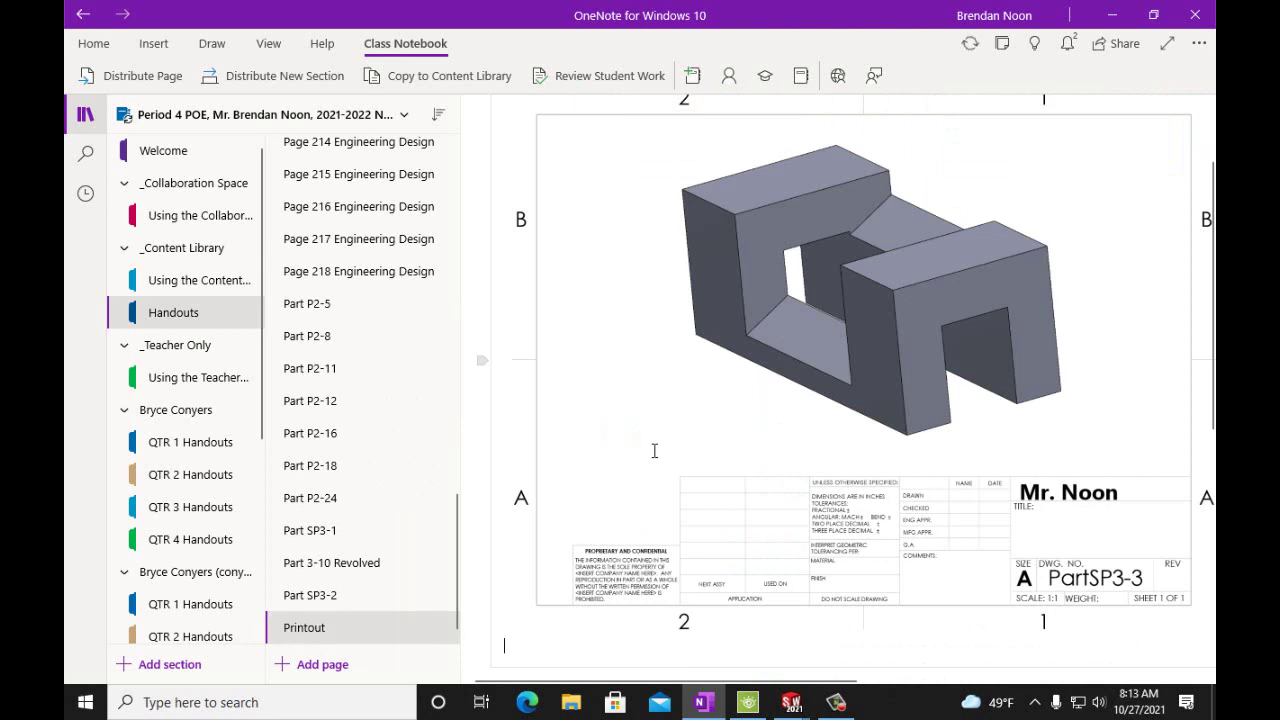
scroll(650, 390, "up", 2)
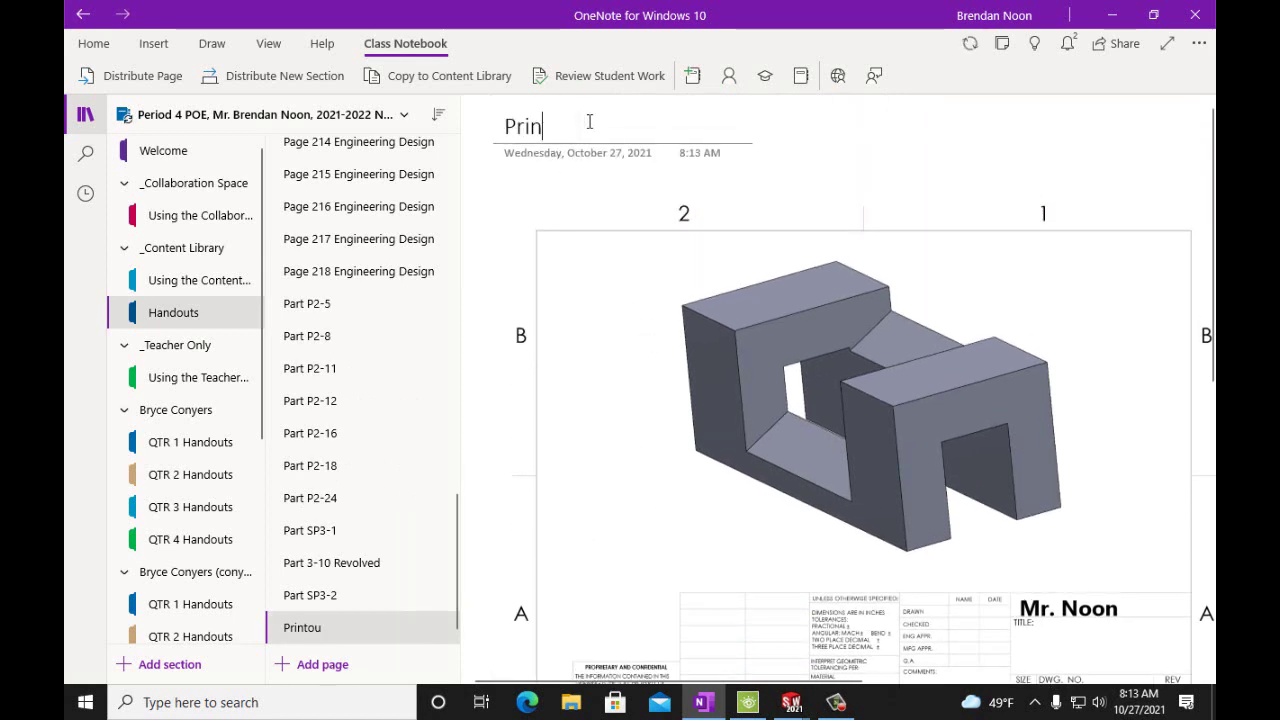
- Retitle the new page from 'Printout' to 'Part SP3-3'
key("BackSpace")
key("BackSpace")
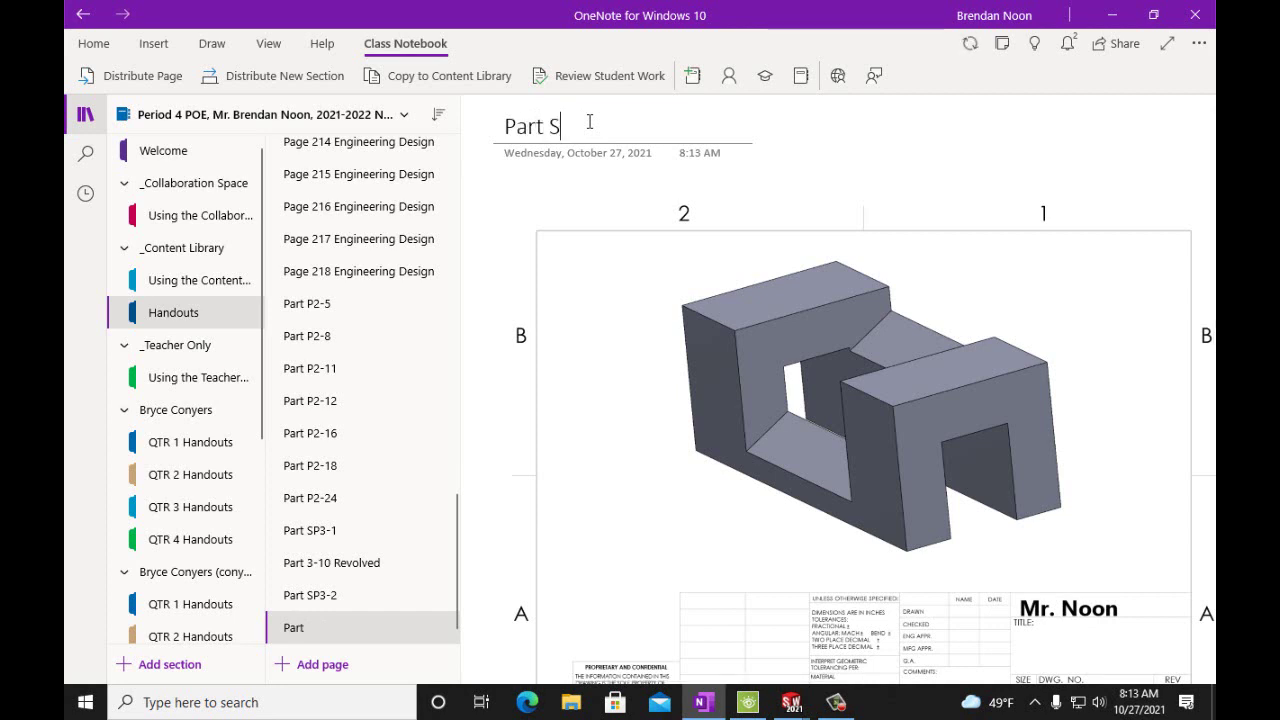
type("3-3")
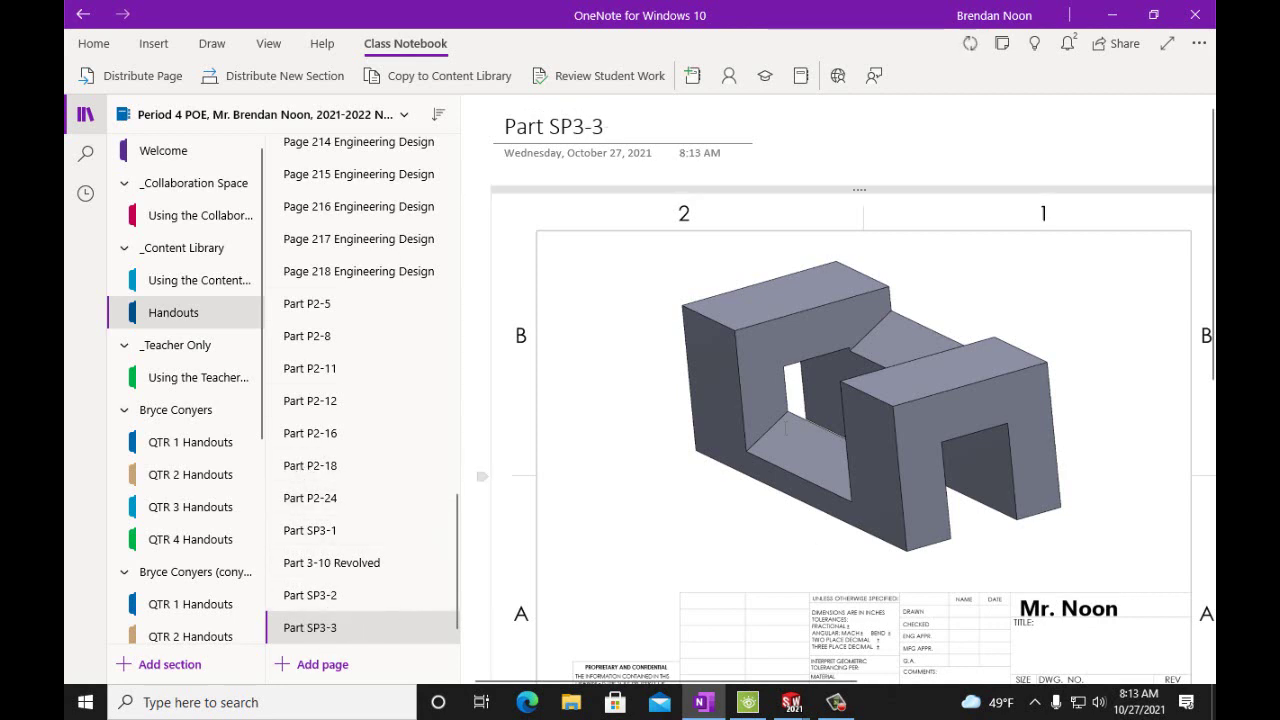
scroll(785, 510, "down", 3)
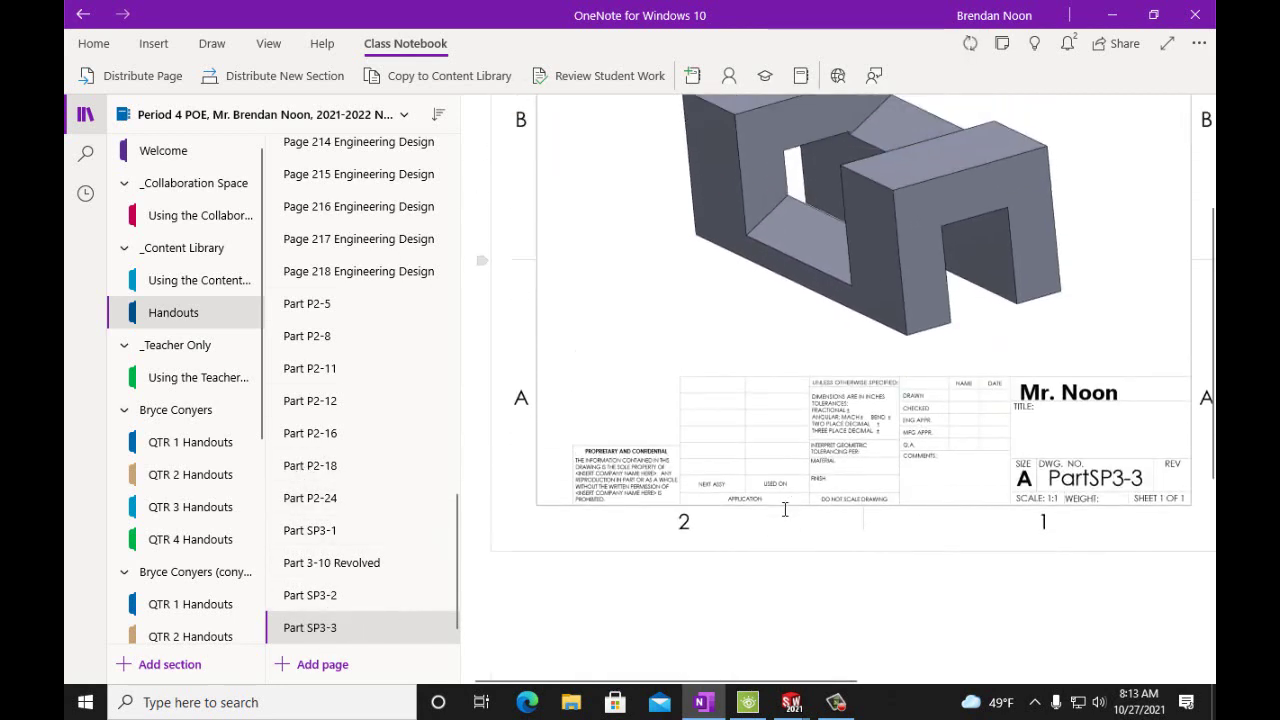
scroll(785, 510, "up", 3)
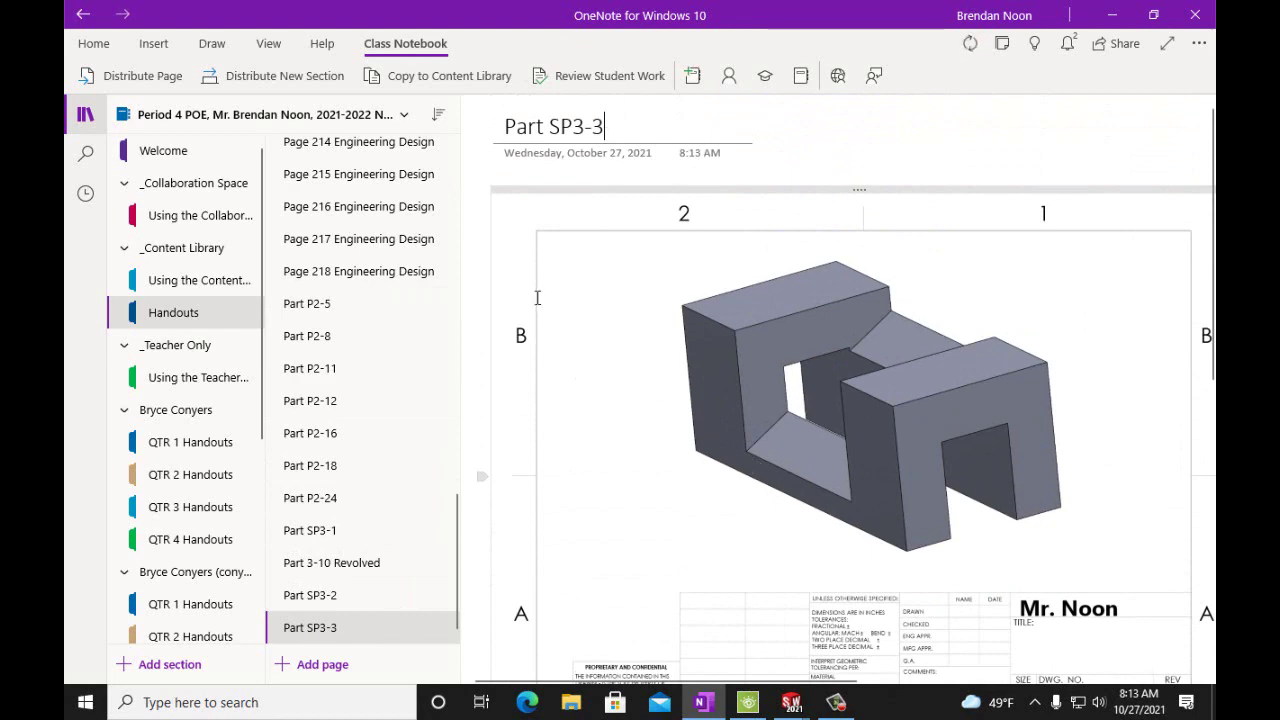